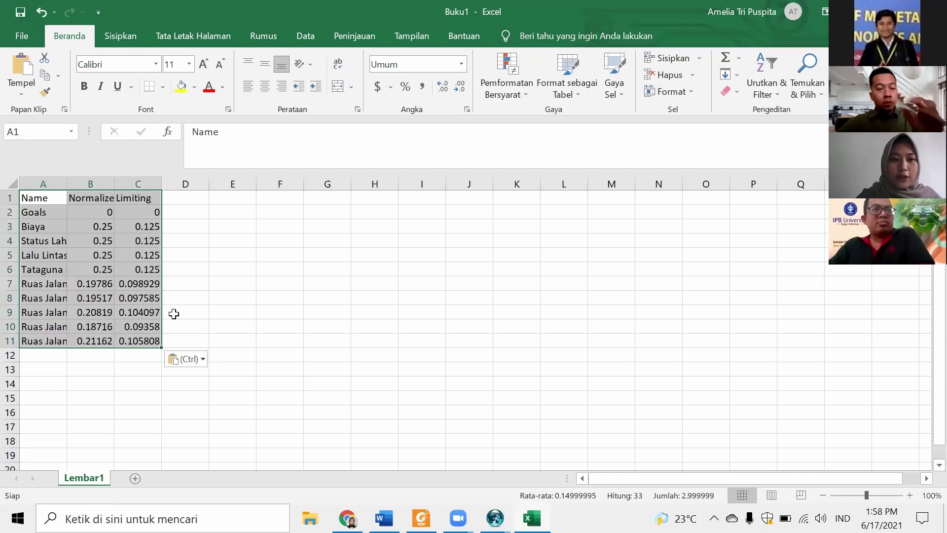
# - Examine the Normalized and Limiting values of the criteria and road-segment rows in the pasted table
pyautogui.click(147, 280)
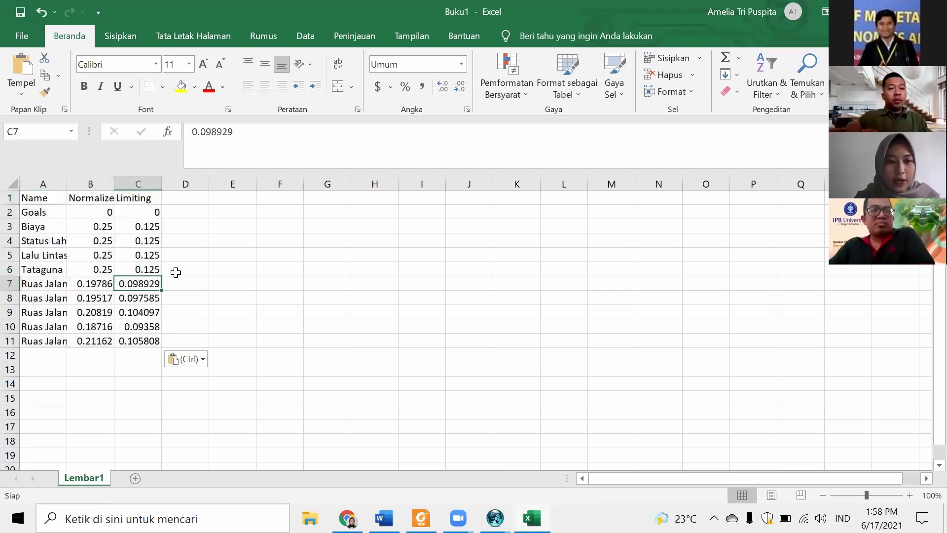
pyautogui.click(150, 226)
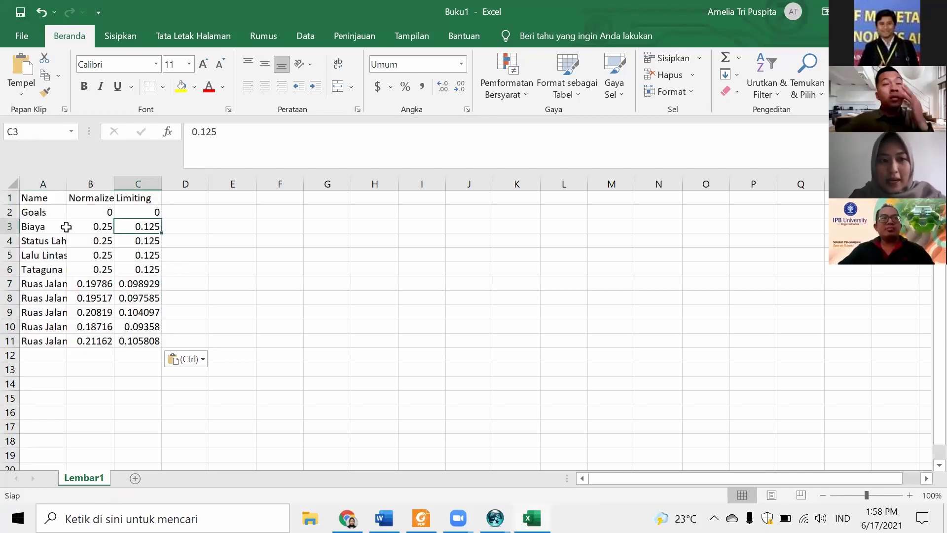
pyautogui.click(112, 228)
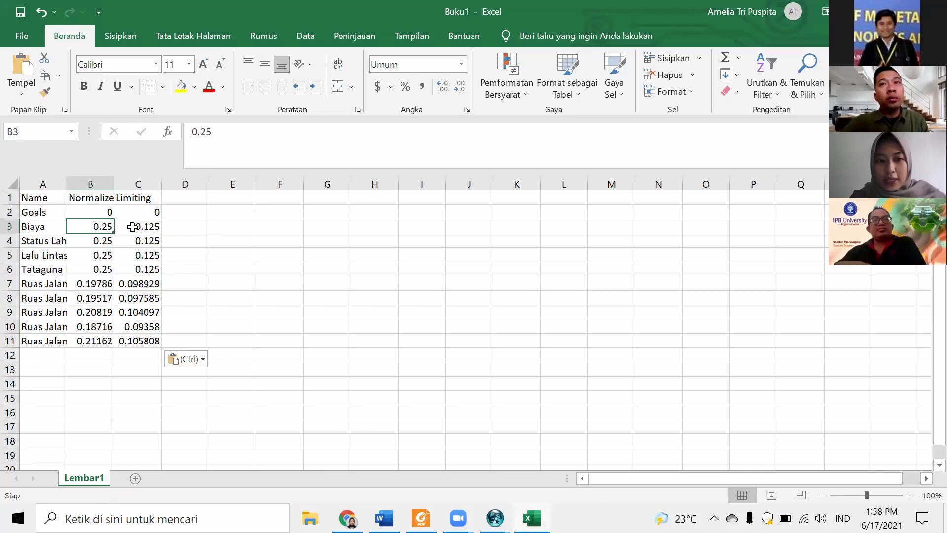
pyautogui.click(132, 227)
pyautogui.click(134, 241)
pyautogui.click(133, 269)
pyautogui.click(136, 250)
pyautogui.click(135, 241)
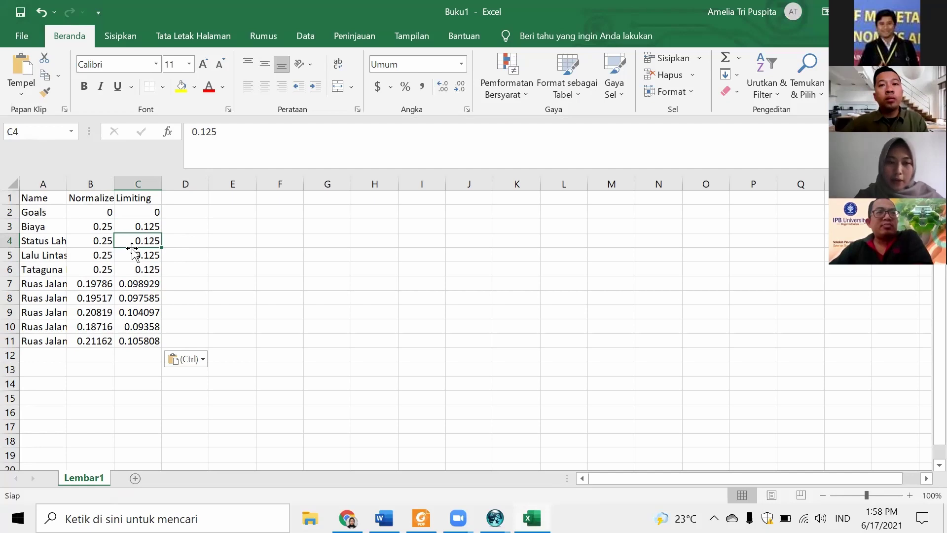
pyautogui.click(151, 226)
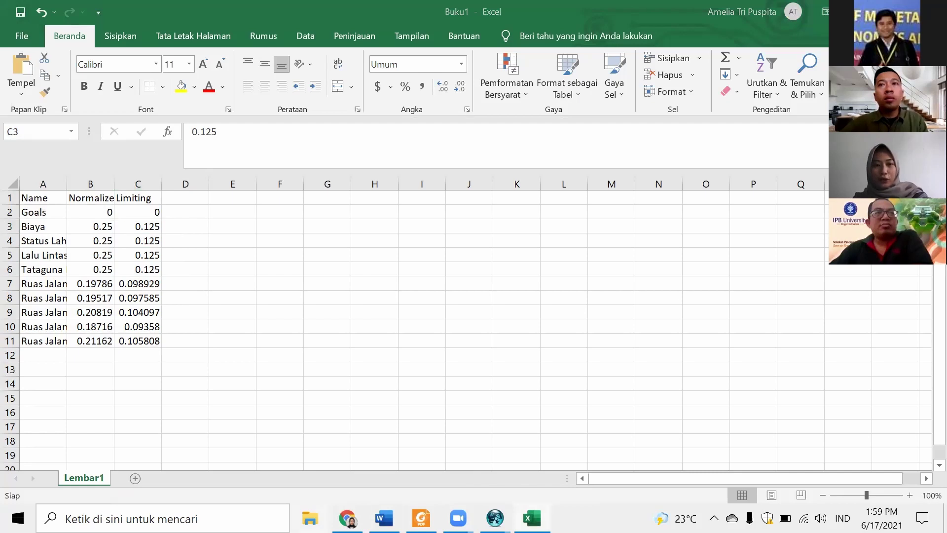
# - Check the Unduhan folder in File Explorer for the Bagan Kosong model files and close the window
pyautogui.click(310, 517)
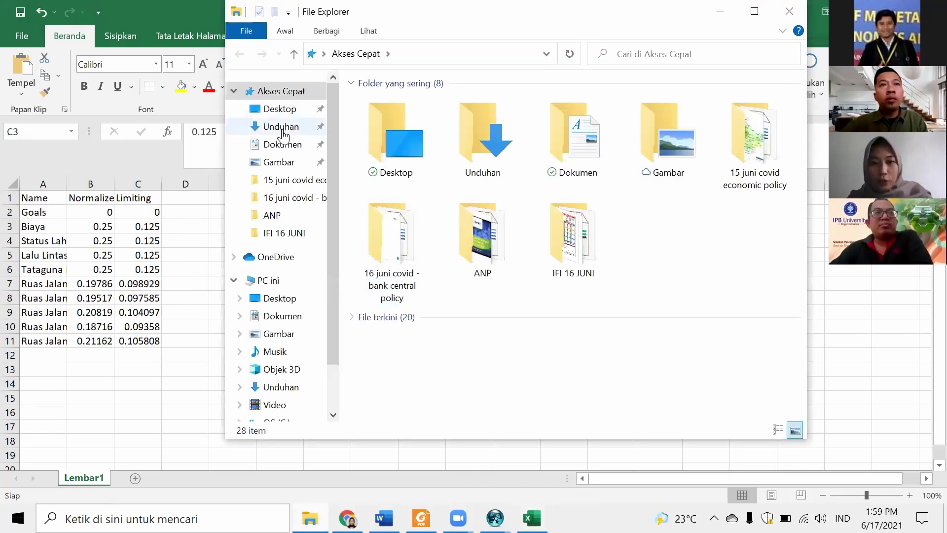
pyautogui.click(285, 128)
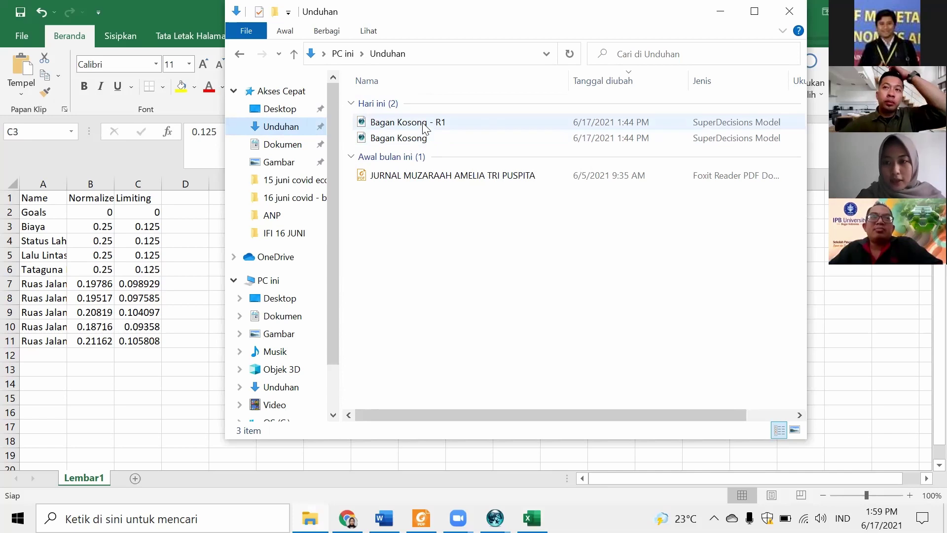
pyautogui.click(790, 11)
# - Copy the table in A1:C11 and paste the duplicate beside it starting at cell D1
pyautogui.click(219, 260)
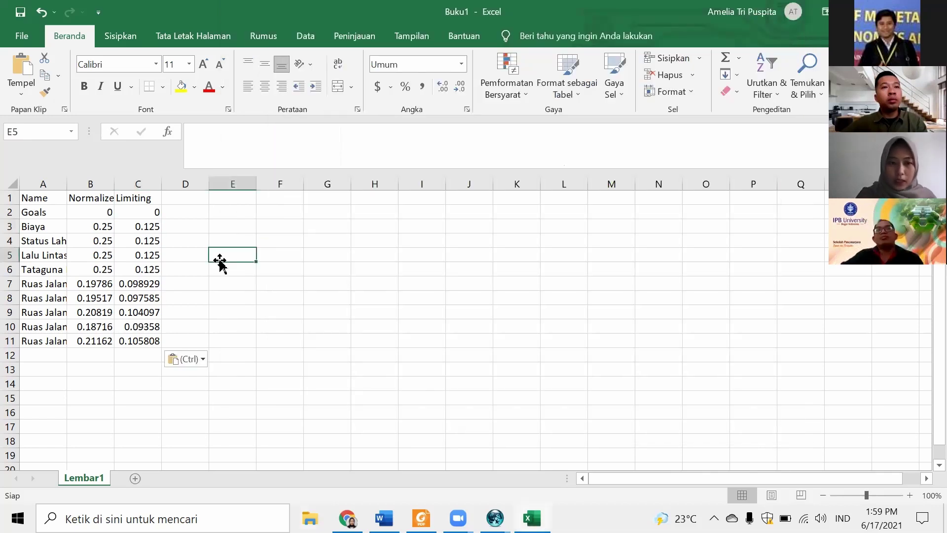
pyautogui.click(191, 199)
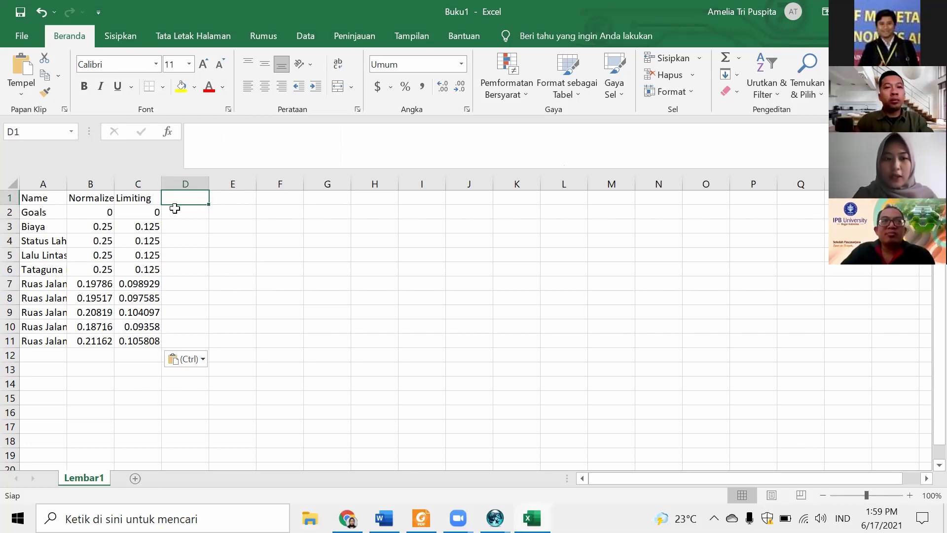
pyautogui.moveTo(49, 198); pyautogui.dragTo(125, 335)
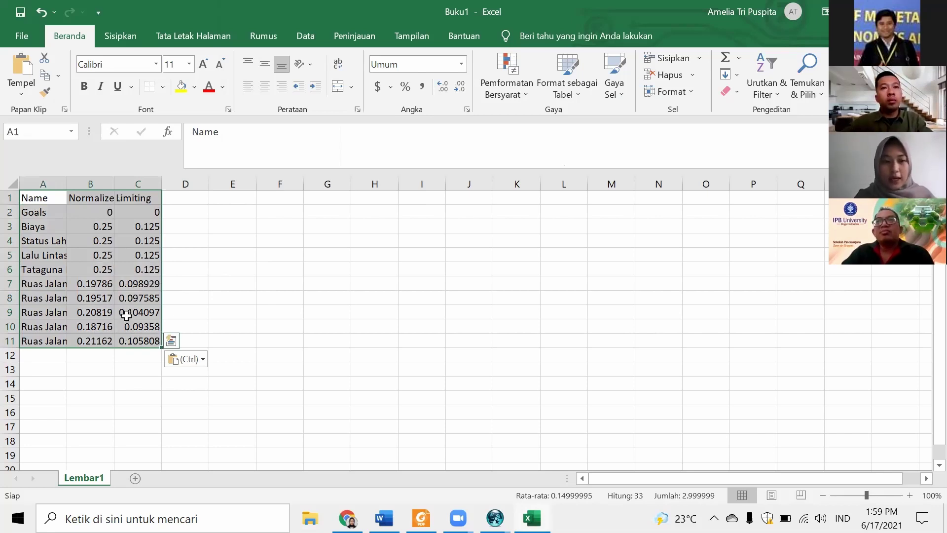
pyautogui.hotkey('ctrl', 'c')
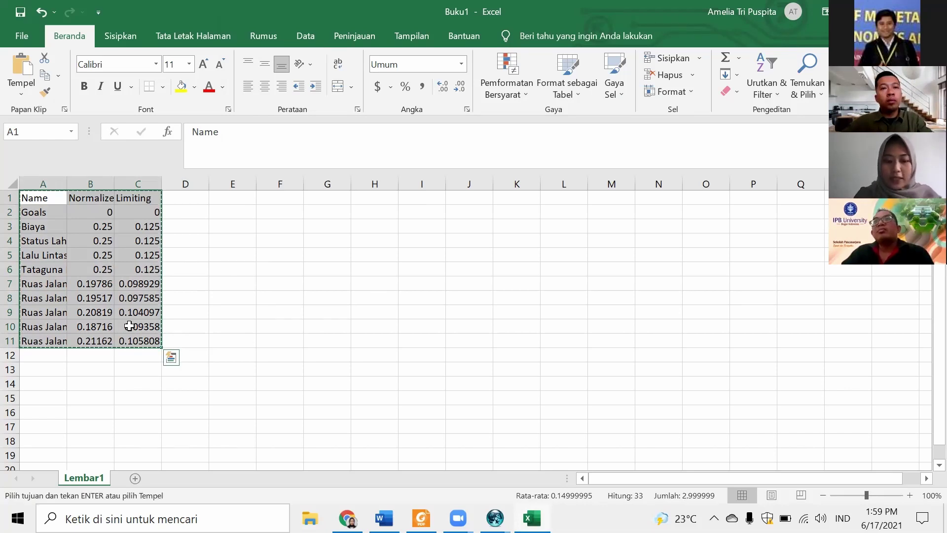
pyautogui.click(187, 199)
pyautogui.hotkey('ctrl', 'v')
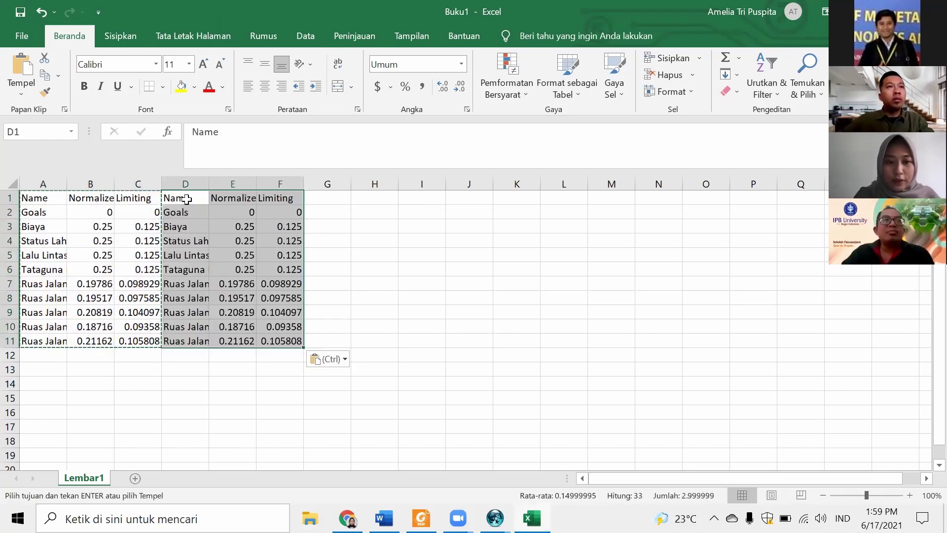
pyautogui.click(200, 226)
pyautogui.click(321, 223)
pyautogui.press('Escape')
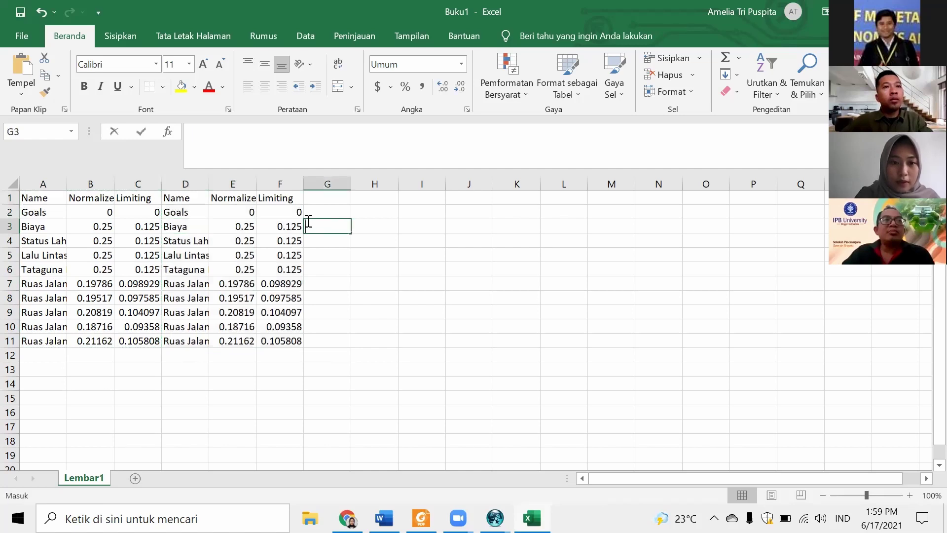
# - Copy the duplicate table in D1:F11 and paste a third set starting at cell G1
pyautogui.click(314, 194)
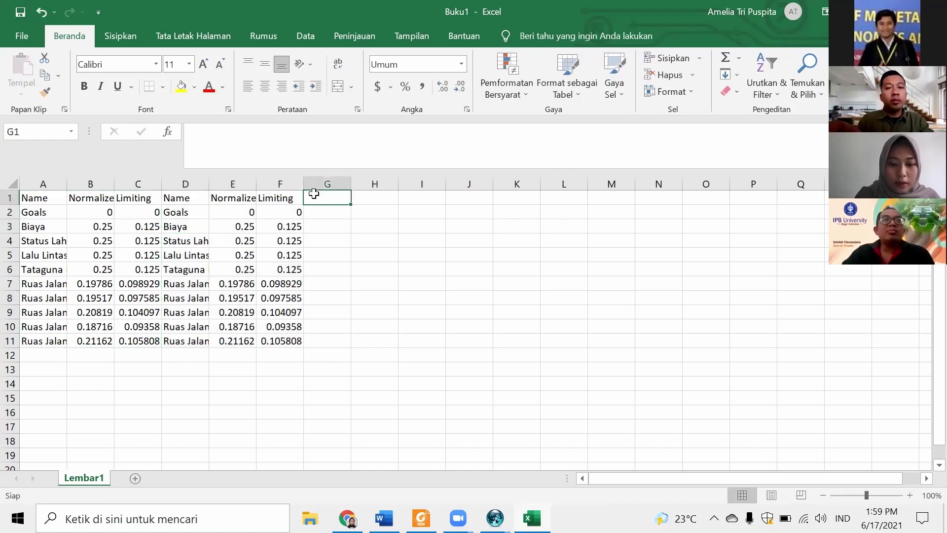
pyautogui.moveTo(188, 197); pyautogui.dragTo(296, 342)
pyautogui.hotkey('ctrl', 'c')
pyautogui.click(319, 200)
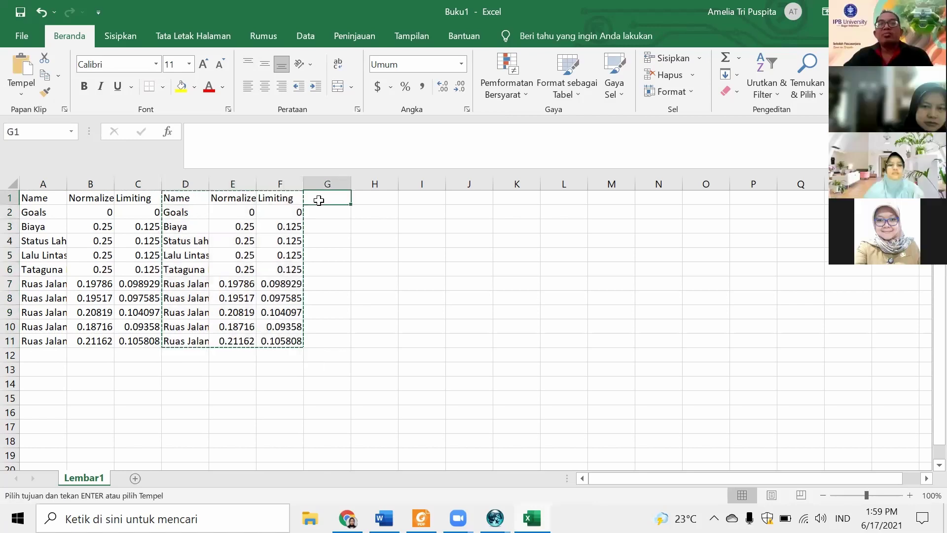
pyautogui.hotkey('ctrl', 'v')
pyautogui.click(387, 256)
pyautogui.doubleClick(456, 240)
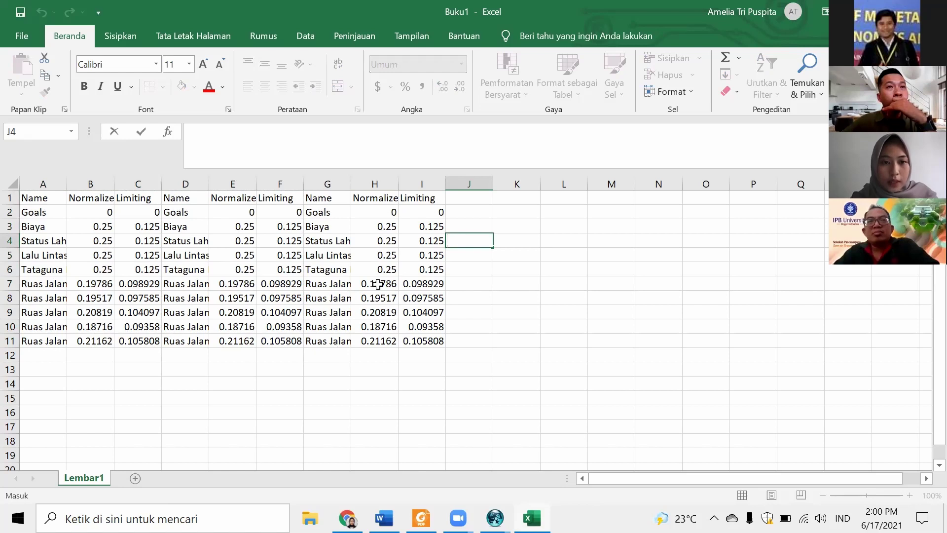
# - Copy the Name column A1:A11 and paste it starting at cell K1, leaving column J empty
pyautogui.click(458, 198)
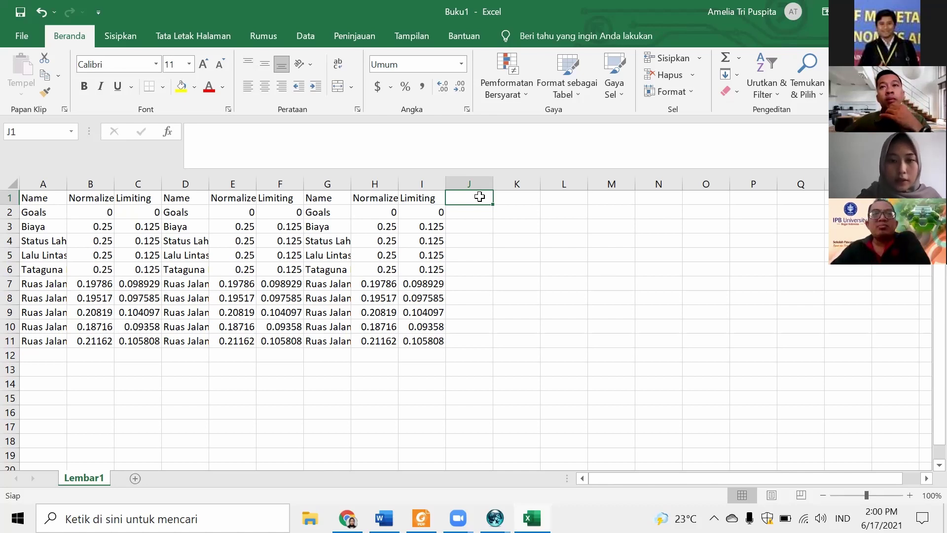
pyautogui.click(519, 201)
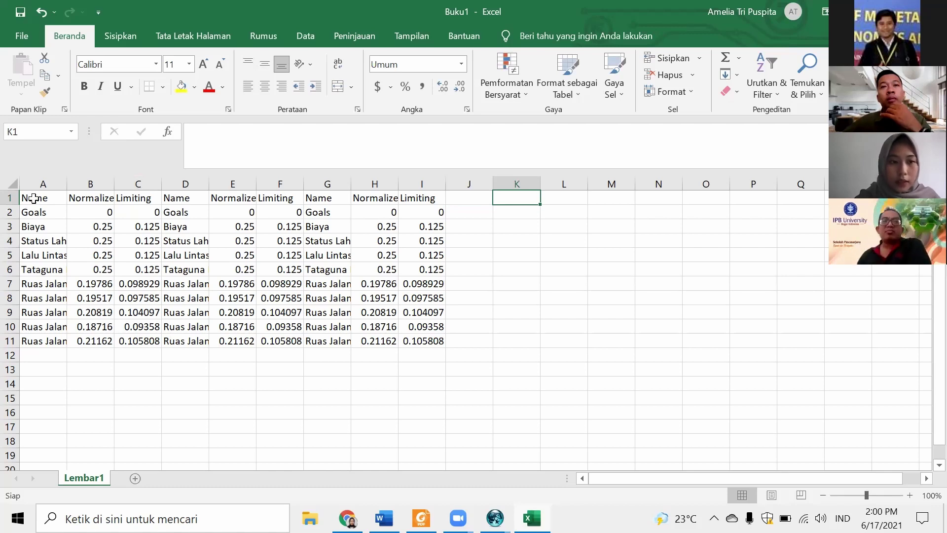
pyautogui.click(50, 198)
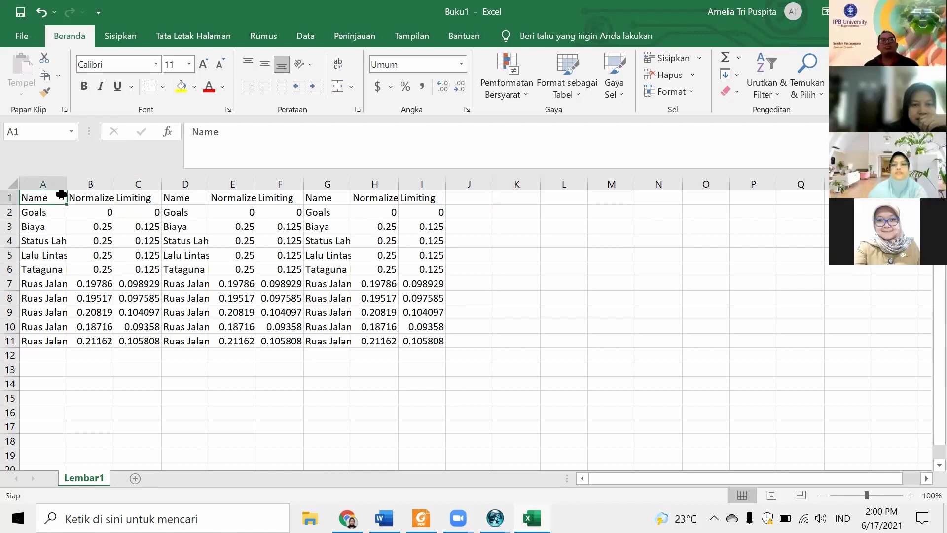
pyautogui.click(525, 198)
pyautogui.click(552, 195)
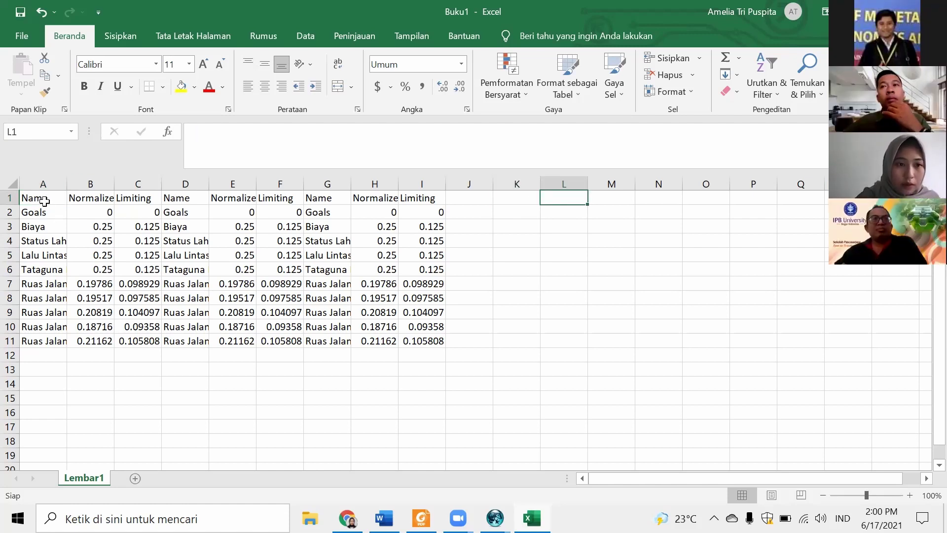
pyautogui.moveTo(44, 201); pyautogui.dragTo(46, 336)
pyautogui.hotkey('ctrl', 'c')
pyautogui.click(522, 198)
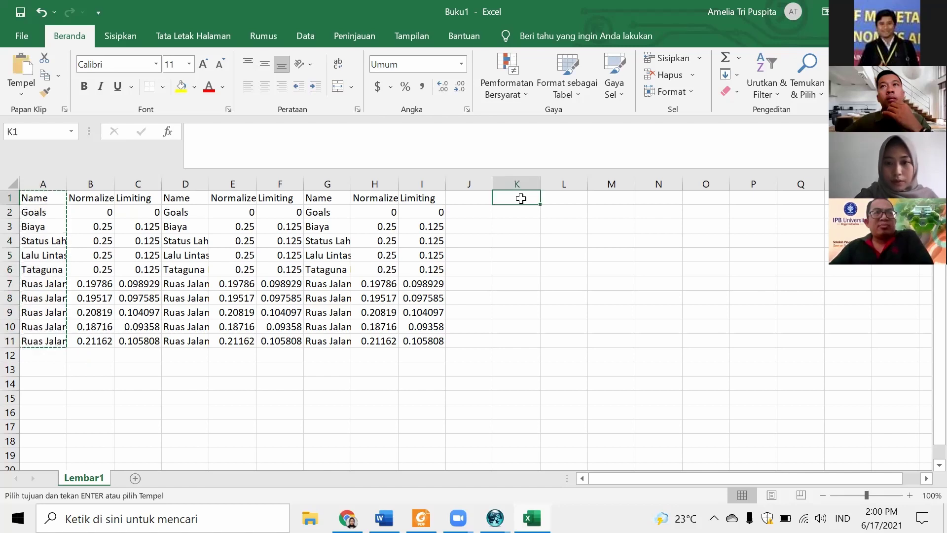
pyautogui.hotkey('ctrl', 'v')
# - Enter the header GEOMEAN in cell L1 beside the copied Name column
pyautogui.click(557, 192)
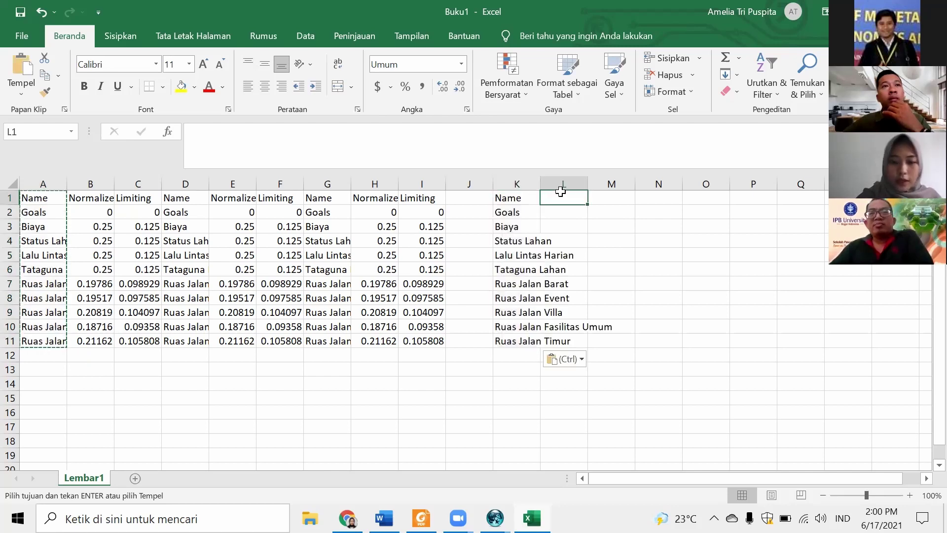
pyautogui.write('GEMONE')
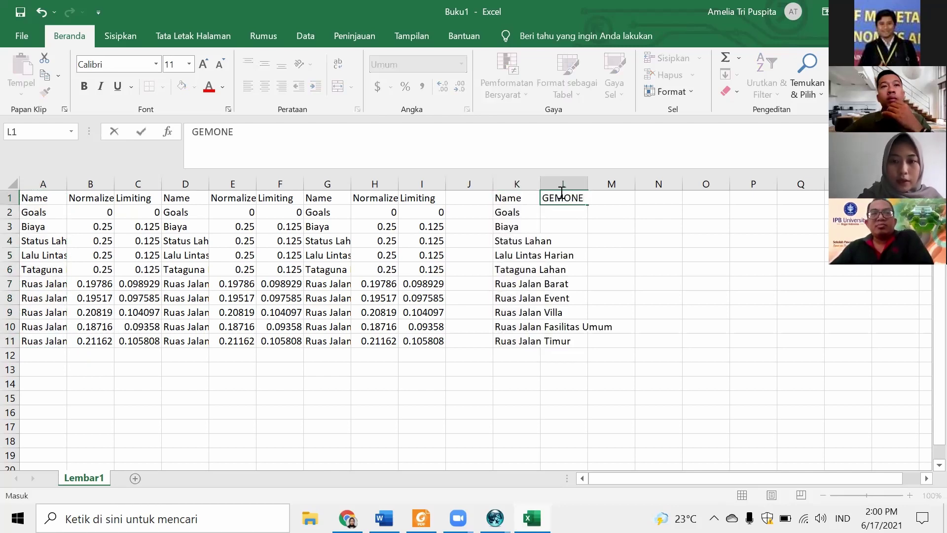
pyautogui.press('BackSpace')
pyautogui.write('OMEAN')
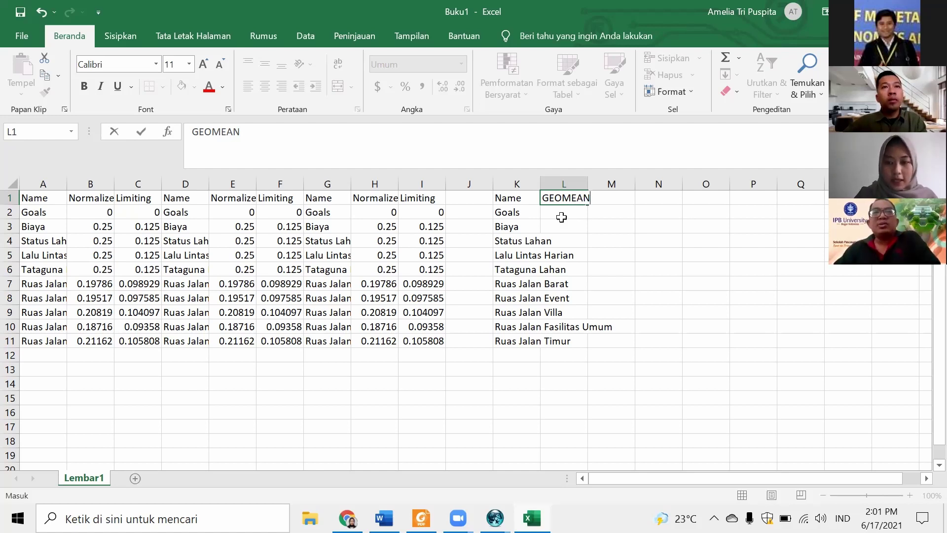
pyautogui.click(569, 215)
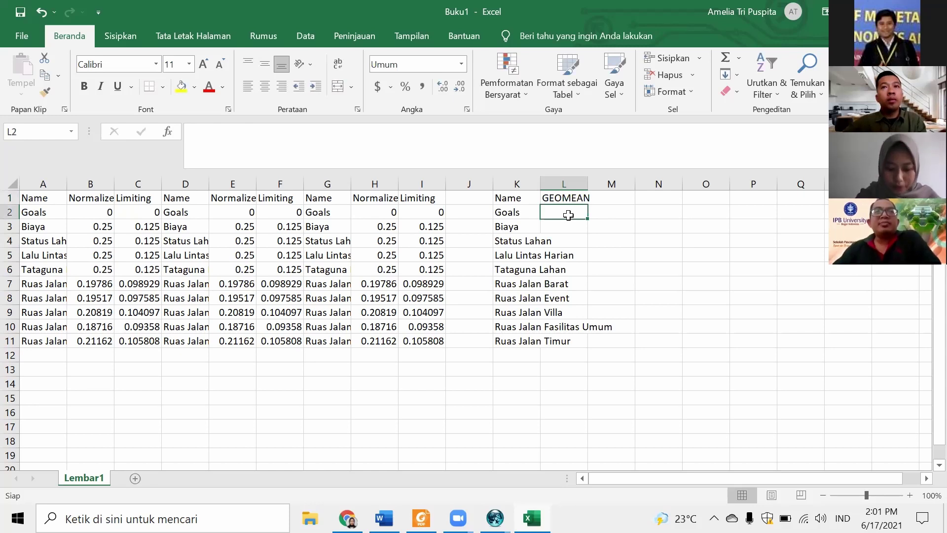
pyautogui.write('=')
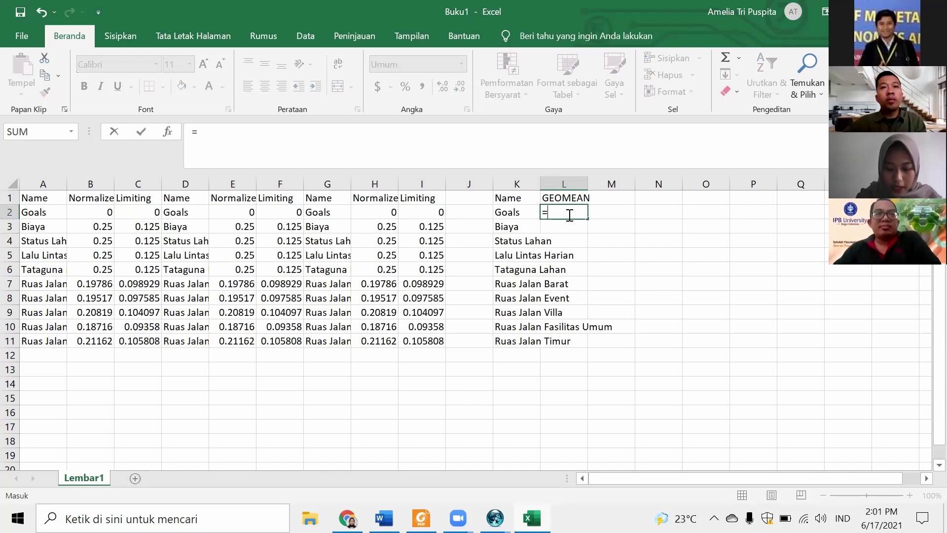
pyautogui.write('GEOMEAN')
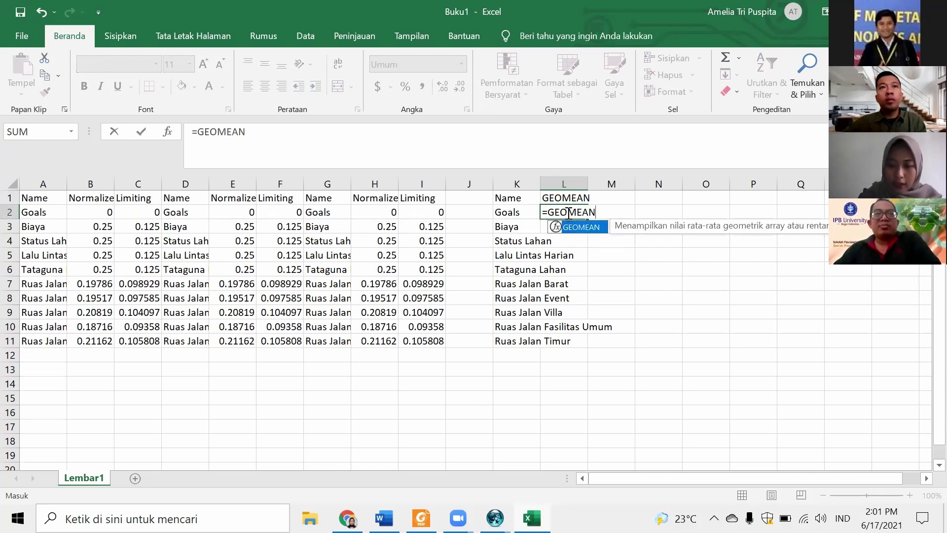
pyautogui.write('(')
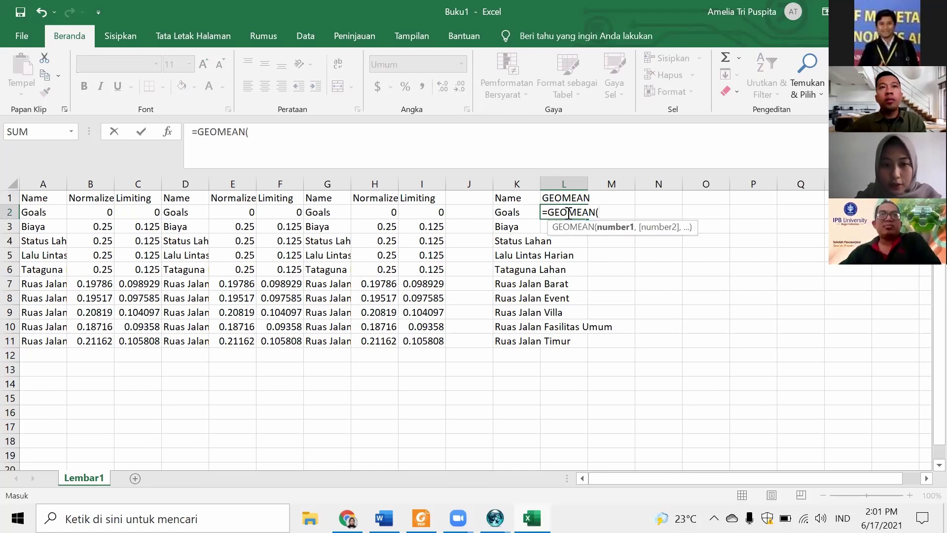
pyautogui.click(568, 213)
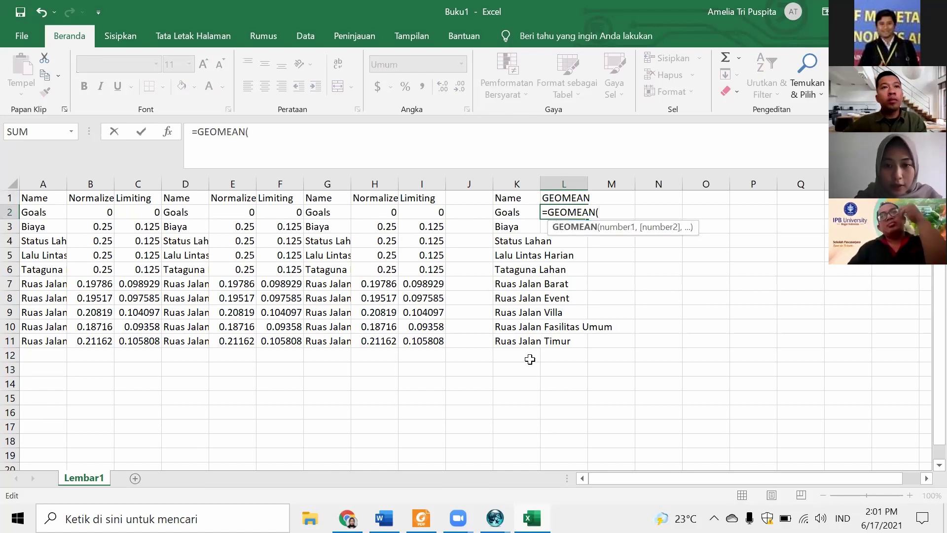
pyautogui.click(524, 355)
pyautogui.press('Return')
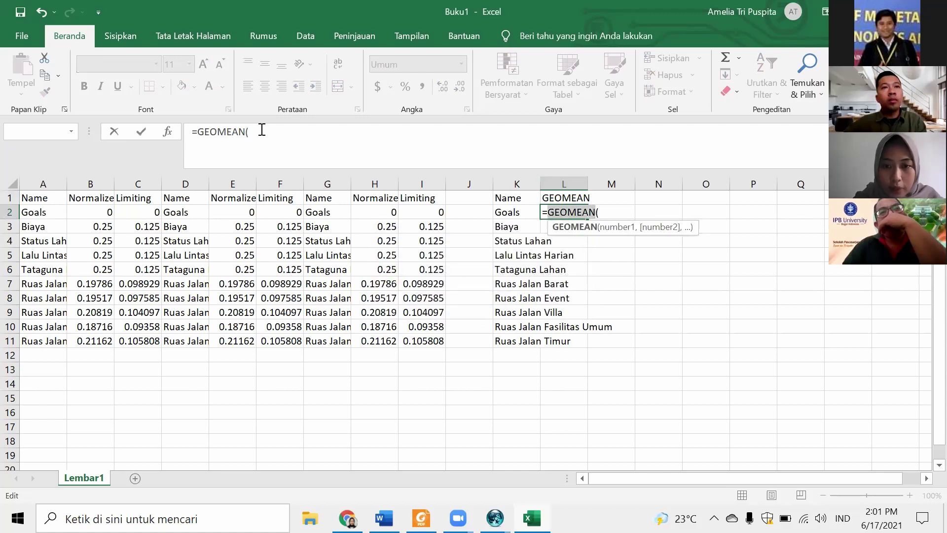
pyautogui.moveTo(262, 129); pyautogui.dragTo(182, 131)
pyautogui.press('Escape')
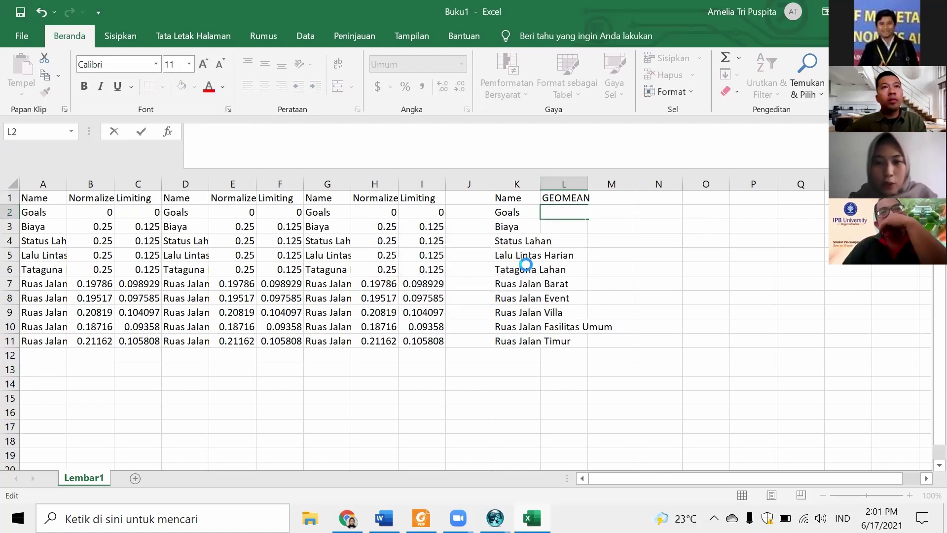
pyautogui.click(531, 268)
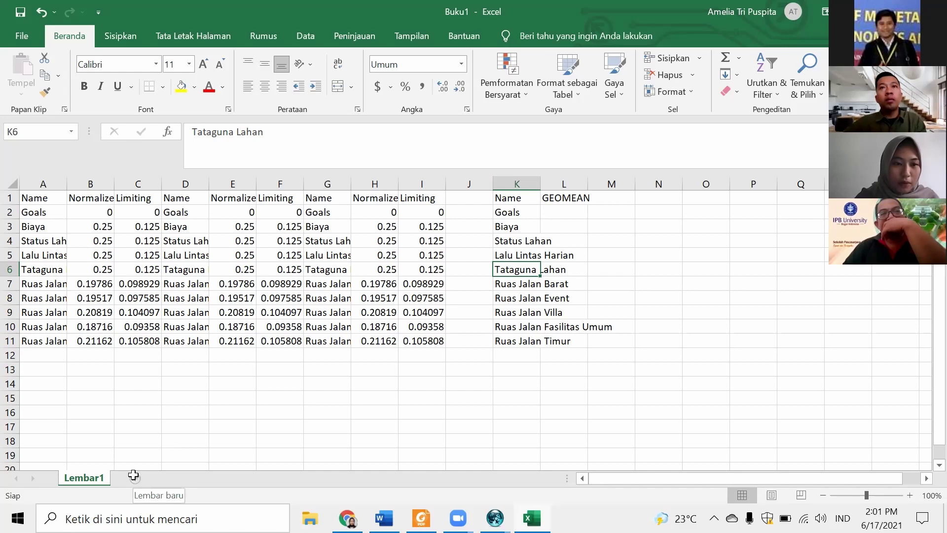
# - Copy the Name and Normalized By Cluster columns (A:B) into a new worksheet starting at cell A1
pyautogui.moveTo(49, 184); pyautogui.dragTo(87, 181)
pyautogui.hotkey('ctrl', 'c')
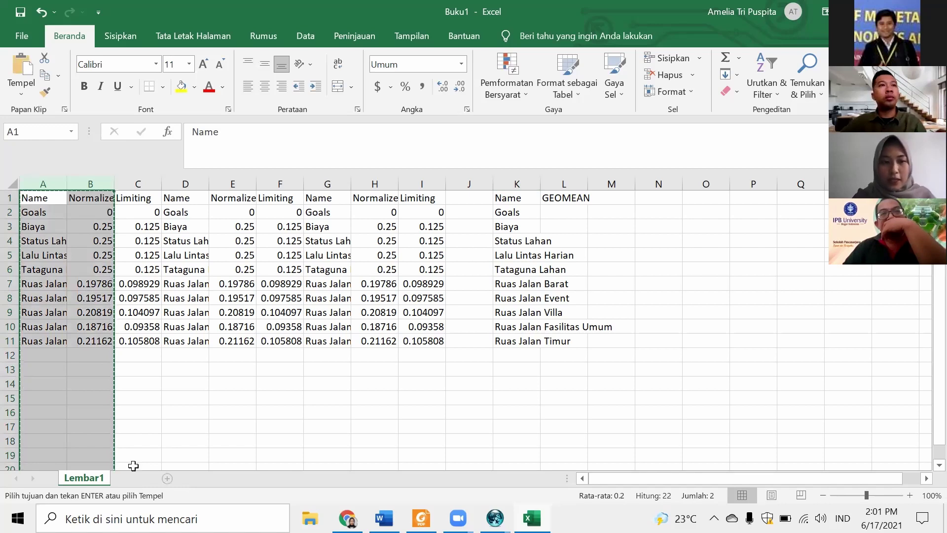
pyautogui.click(135, 478)
pyautogui.hotkey('ctrl', 'v')
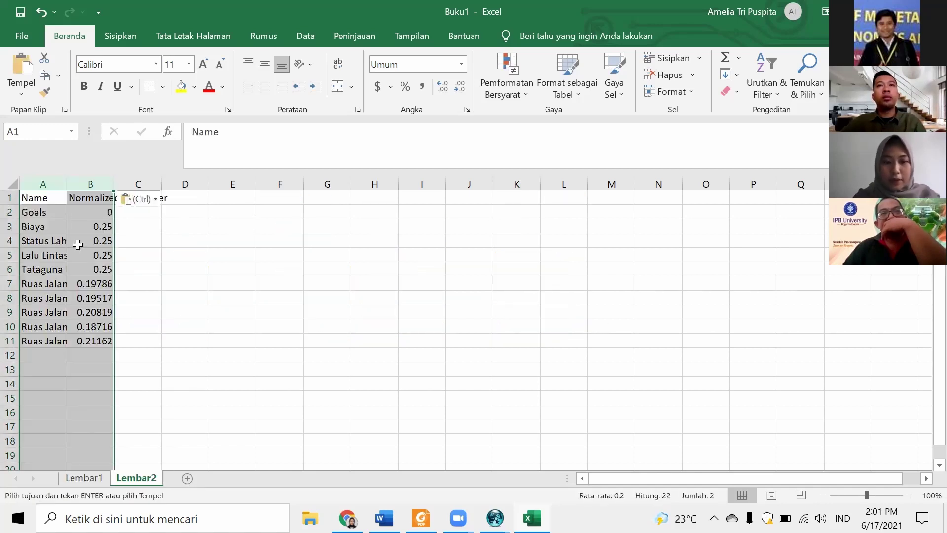
pyautogui.click(87, 281)
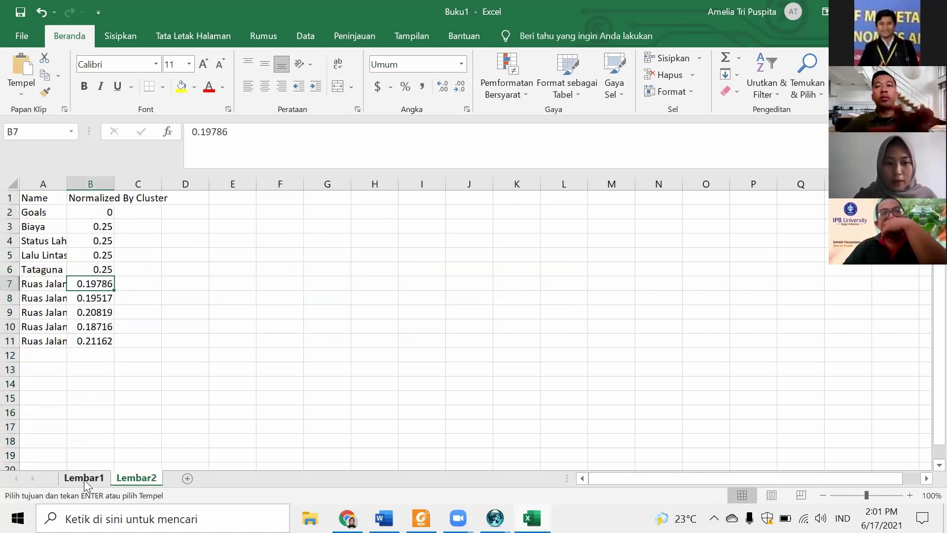
# - Copy the second Normalized By Cluster column E1:E11 from Lembar1 and paste it into Lembar2 starting at cell C1
pyautogui.click(84, 478)
pyautogui.click(239, 181)
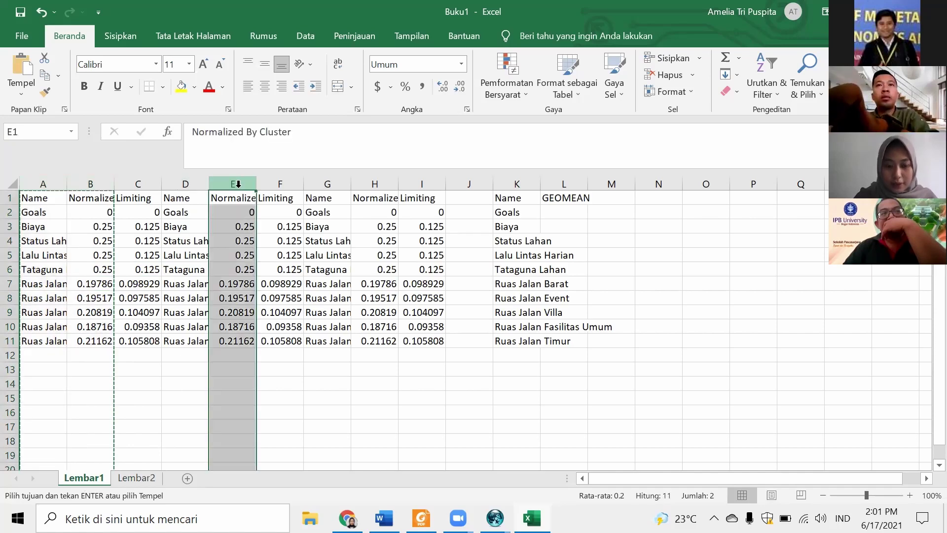
pyautogui.moveTo(234, 197); pyautogui.dragTo(229, 341)
pyautogui.hotkey('ctrl', 'c')
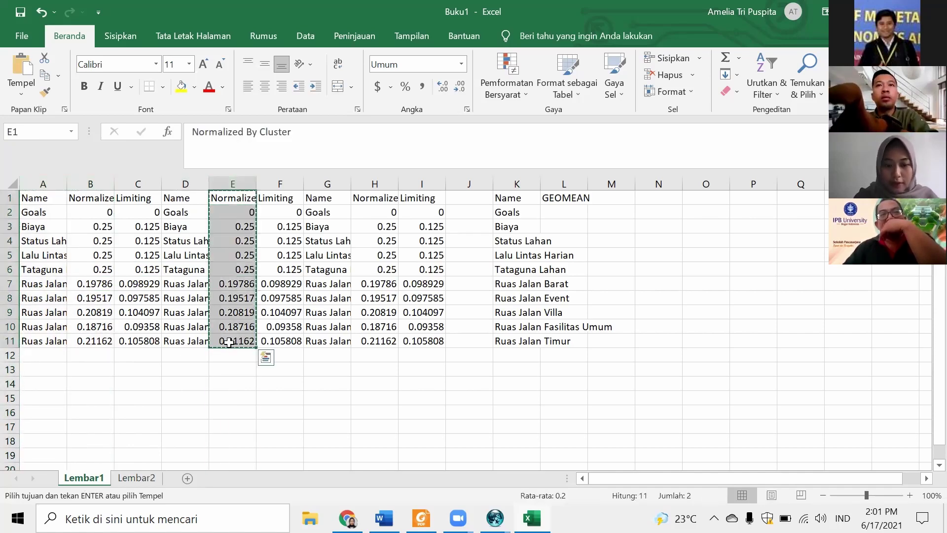
pyautogui.click(143, 479)
pyautogui.click(146, 197)
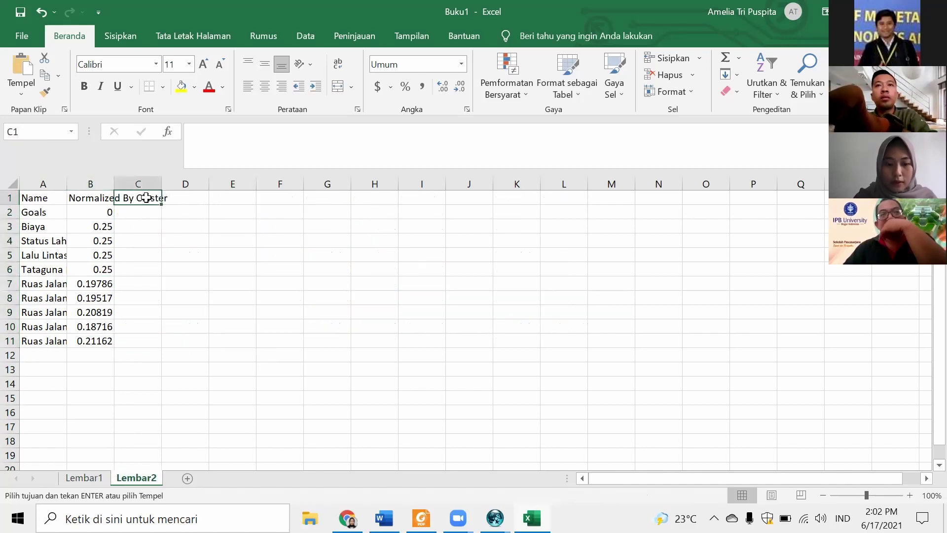
pyautogui.hotkey('ctrl', 'v')
# - Copy the third Normalized By Cluster column H1:H11 from Lembar1 and paste it into Lembar2 starting at cell D1
pyautogui.click(84, 478)
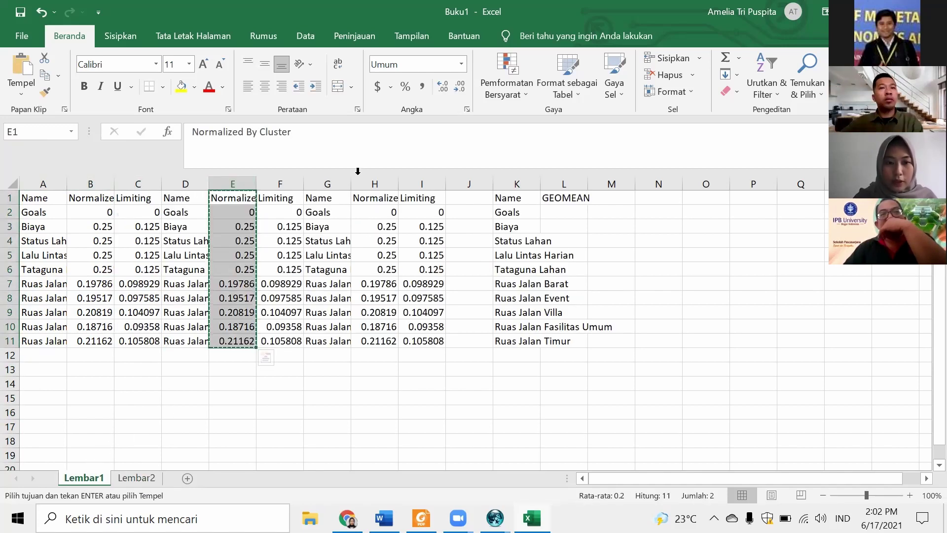
pyautogui.moveTo(374, 196); pyautogui.dragTo(357, 336)
pyautogui.hotkey('ctrl', 'c')
pyautogui.click(136, 478)
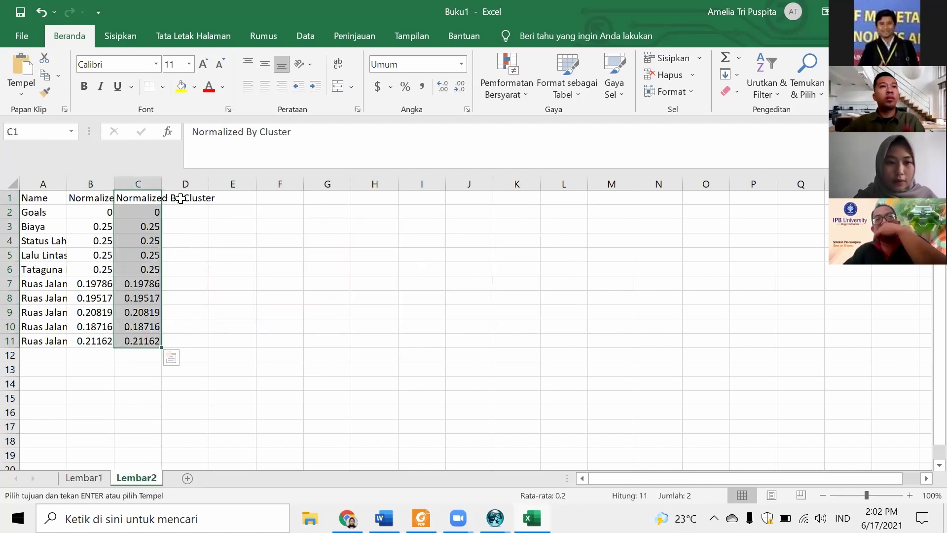
pyautogui.click(180, 198)
pyautogui.hotkey('ctrl', 'v')
pyautogui.click(197, 235)
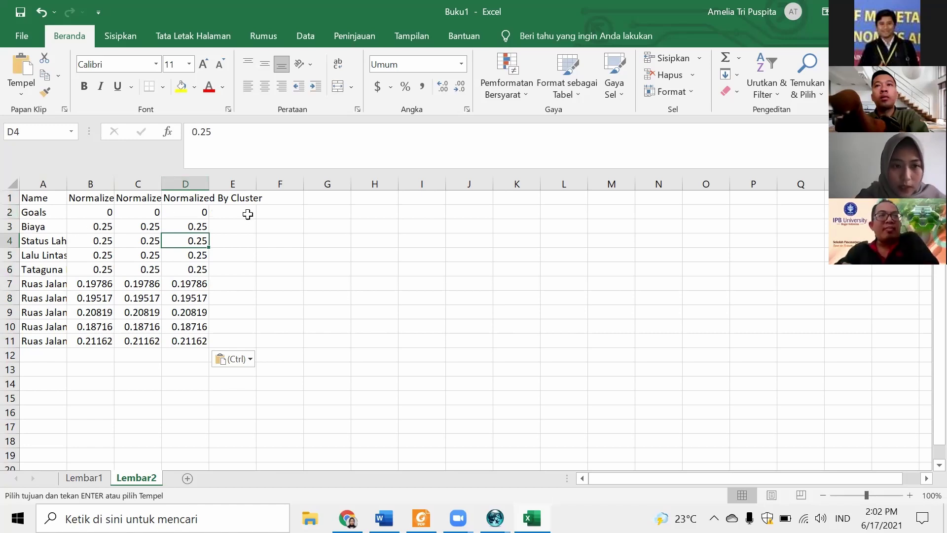
# - Enter the formula =GEOMEAN(B2:D2) in cell G2 of Lembar2 for the Goals row
pyautogui.click(234, 196)
pyautogui.click(283, 199)
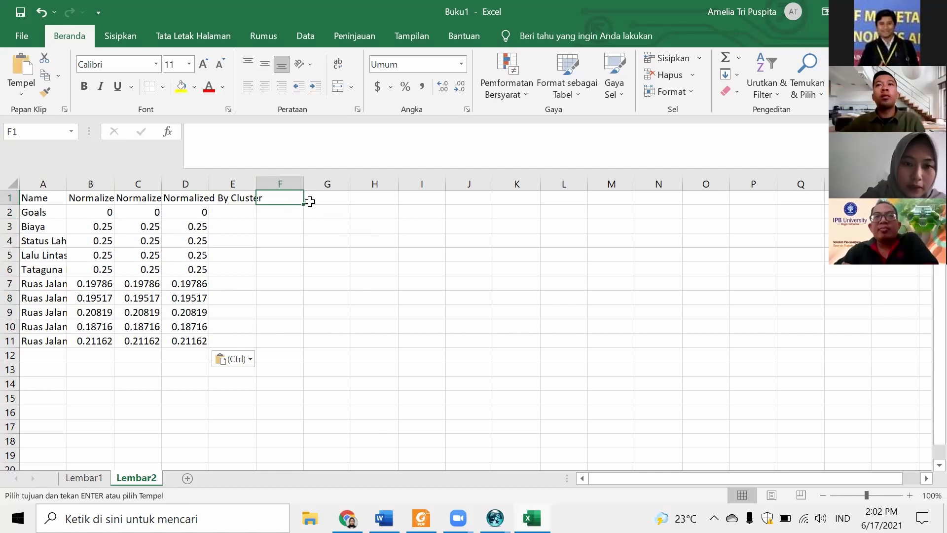
pyautogui.click(327, 213)
pyautogui.write('=')
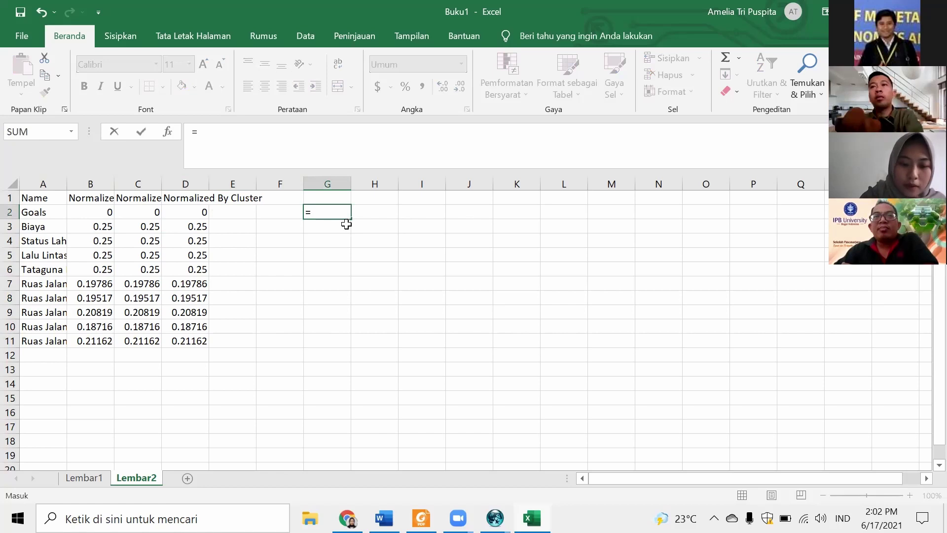
pyautogui.write('GEOMEAN')
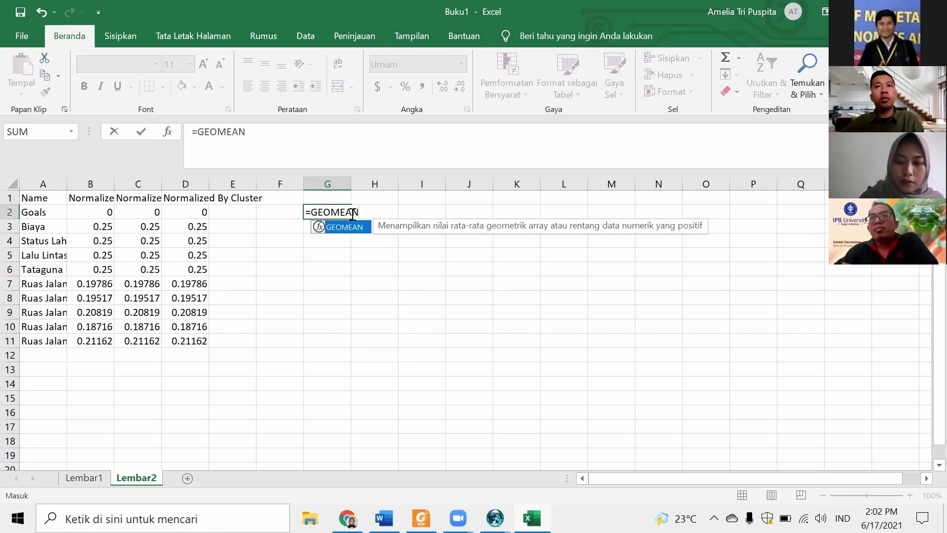
pyautogui.write('(')
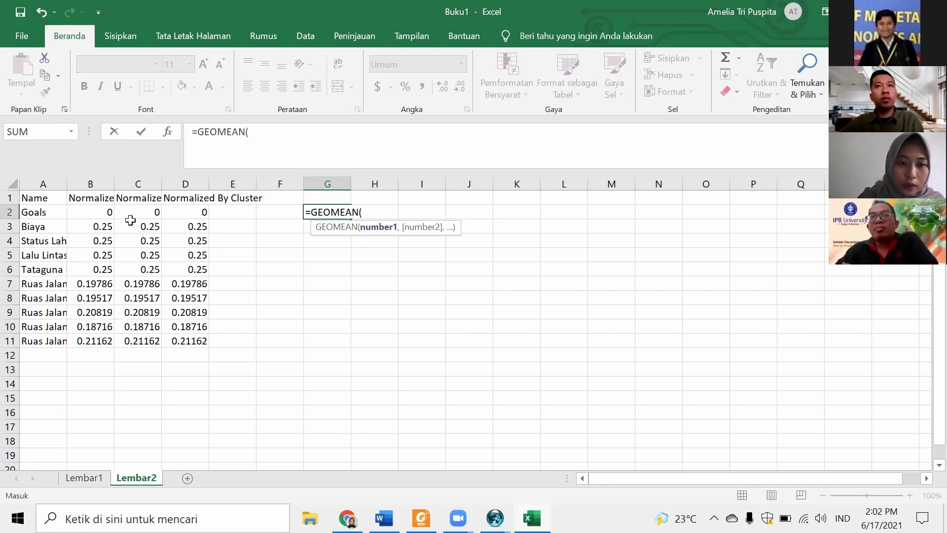
pyautogui.moveTo(107, 214); pyautogui.dragTo(194, 211)
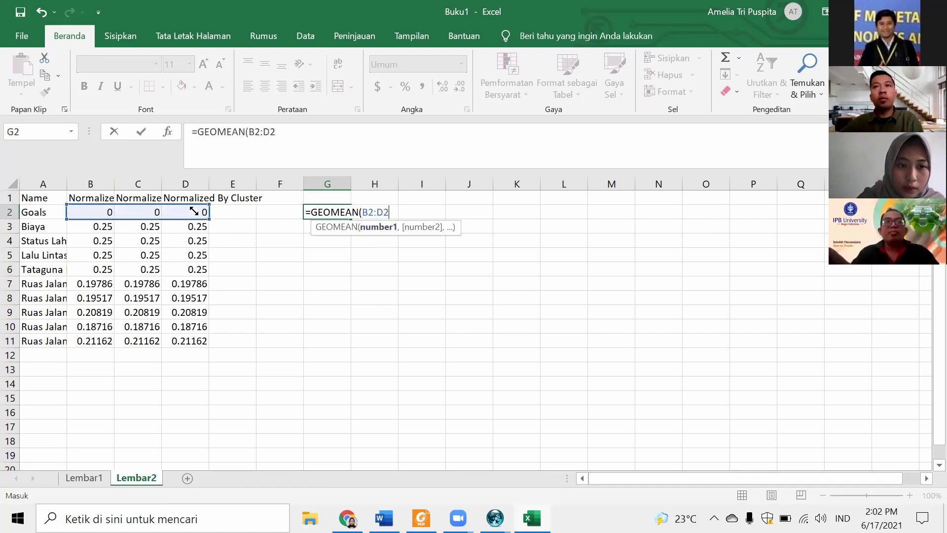
pyautogui.write(')')
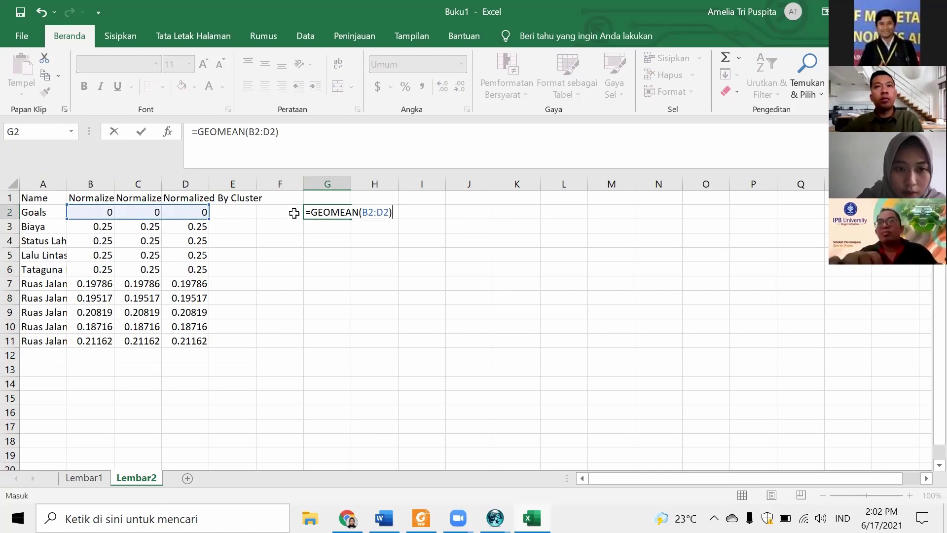
pyautogui.press('Return')
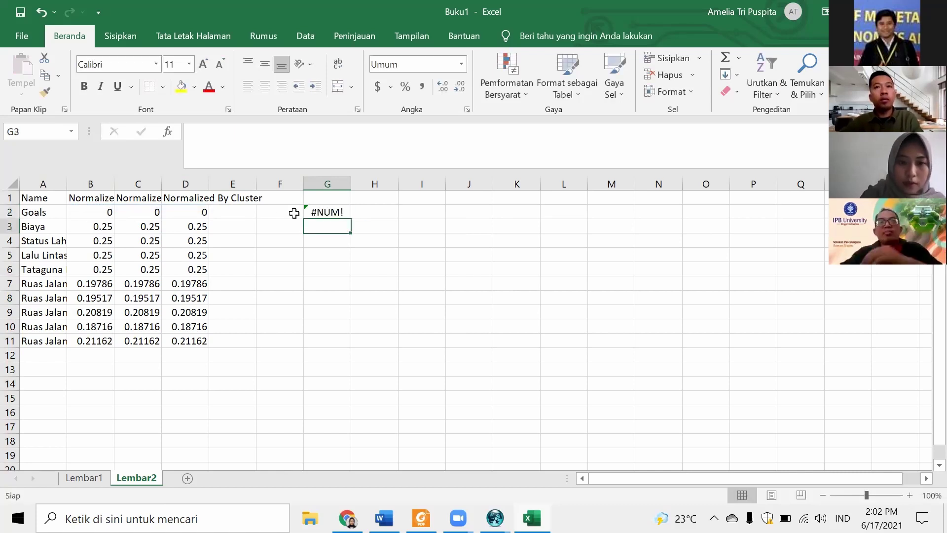
# - Fill the GEOMEAN formula from G2 down through G11
pyautogui.click(336, 211)
pyautogui.moveTo(351, 221); pyautogui.dragTo(341, 345)
pyautogui.click(340, 269)
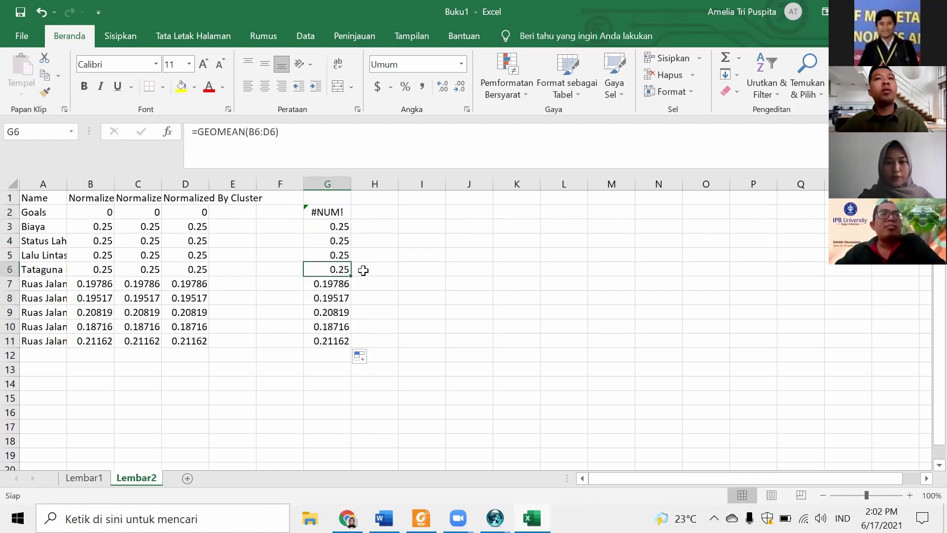
pyautogui.click(360, 270)
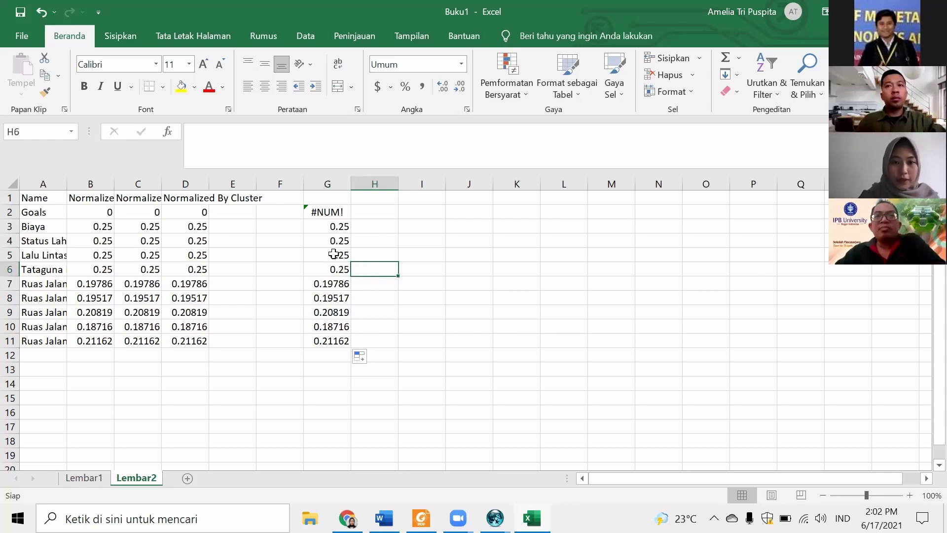
pyautogui.click(284, 224)
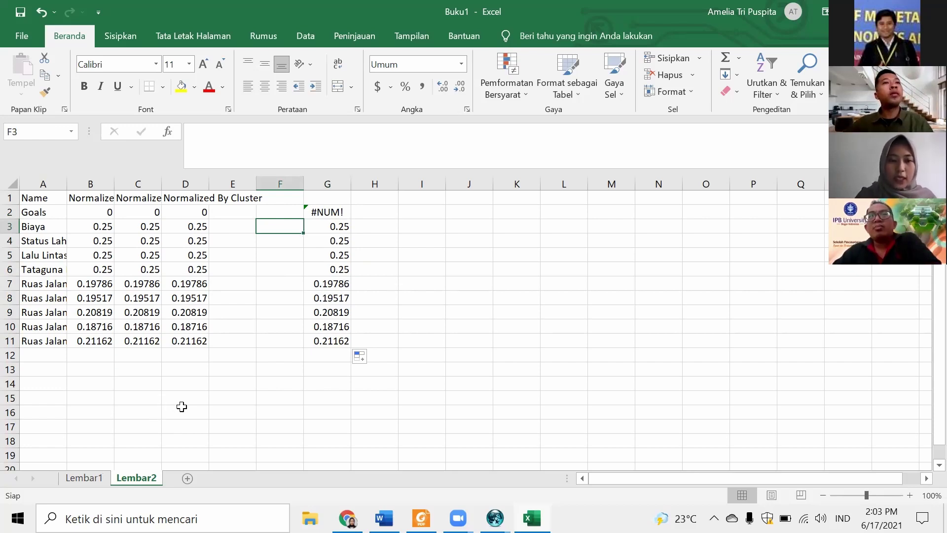
# - Add a new worksheet named W, then return to the Lembar2 sheet
pyautogui.click(187, 478)
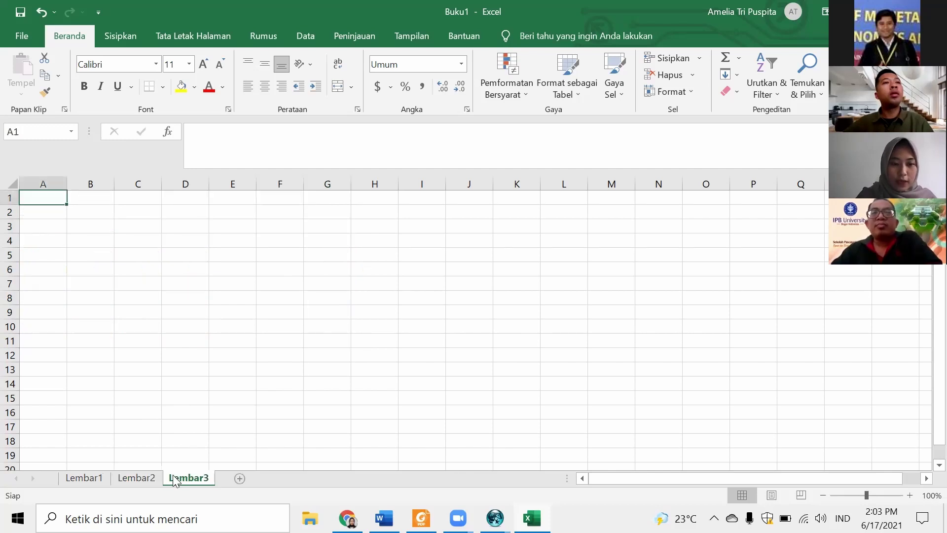
pyautogui.rightClick(174, 481)
pyautogui.click(211, 334)
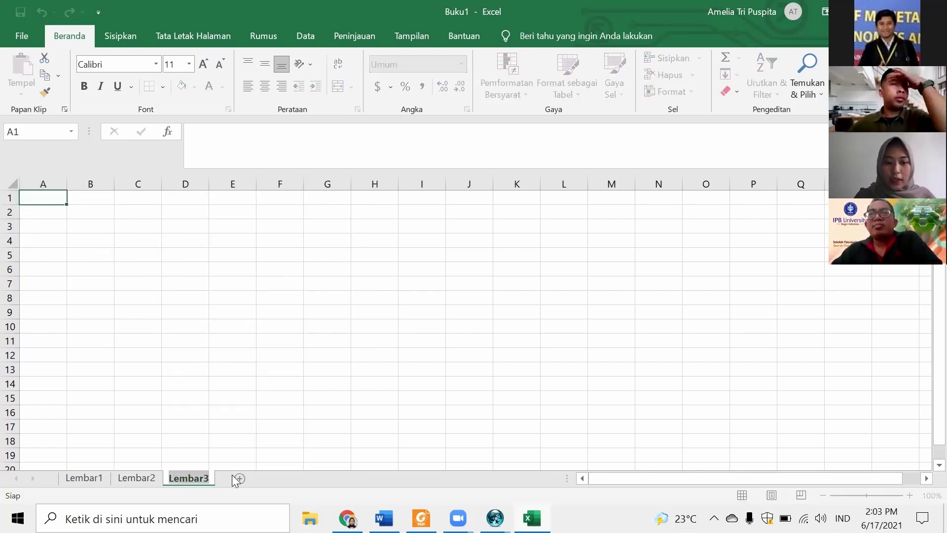
pyautogui.write('W')
pyautogui.click(157, 359)
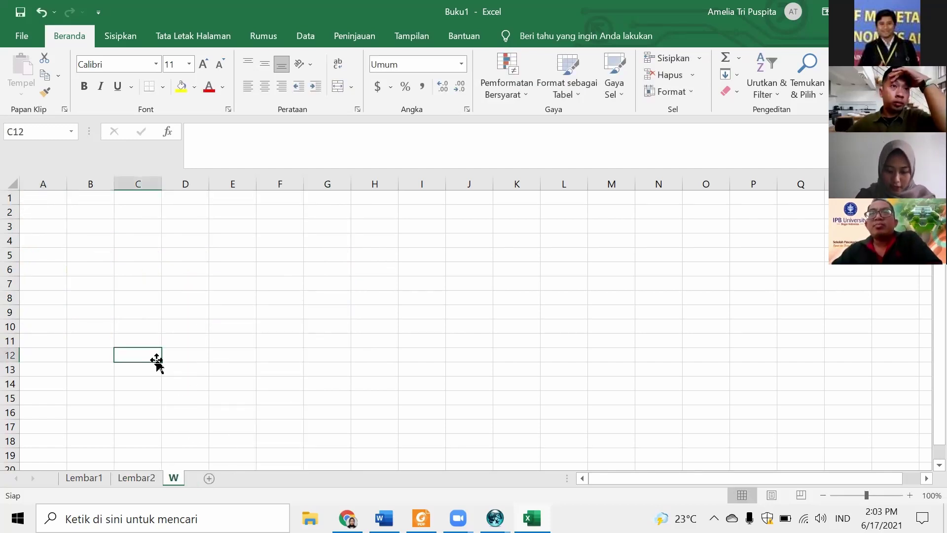
pyautogui.click(43, 198)
pyautogui.click(98, 478)
pyautogui.click(132, 477)
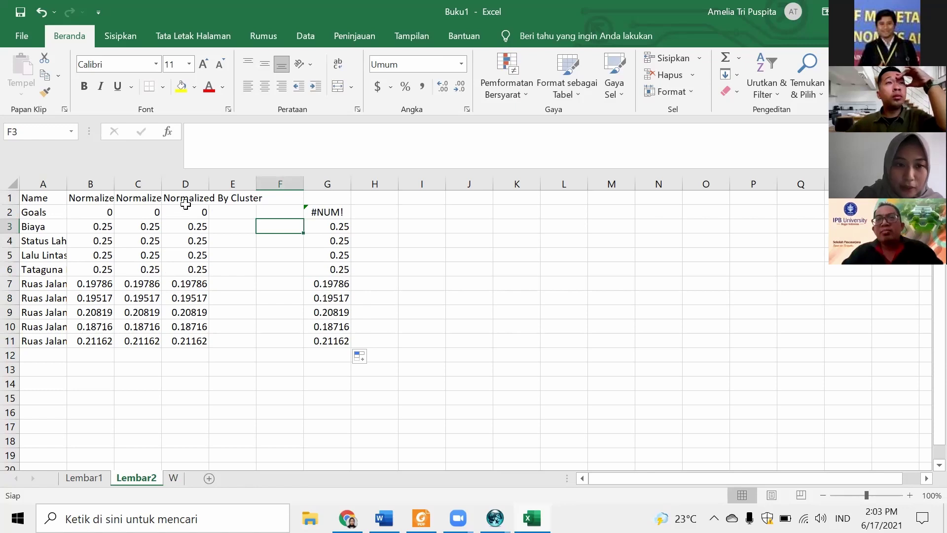
pyautogui.moveTo(49, 198); pyautogui.dragTo(176, 340)
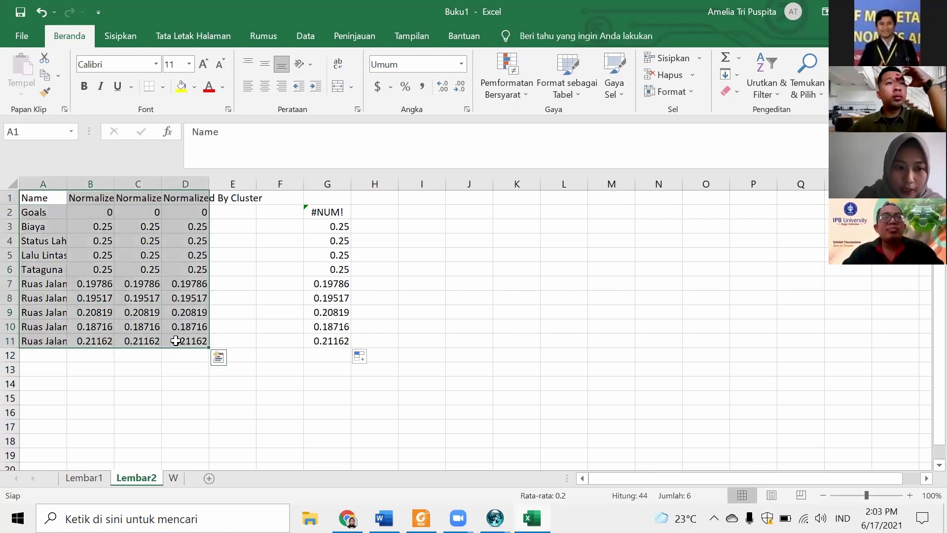
pyautogui.click(142, 324)
pyautogui.click(94, 478)
pyautogui.click(130, 478)
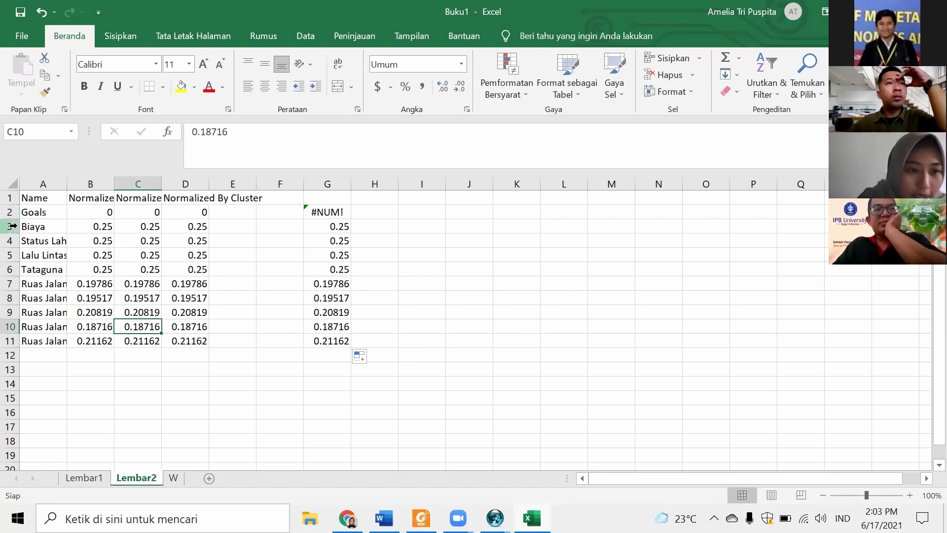
pyautogui.moveTo(10, 226); pyautogui.dragTo(18, 267)
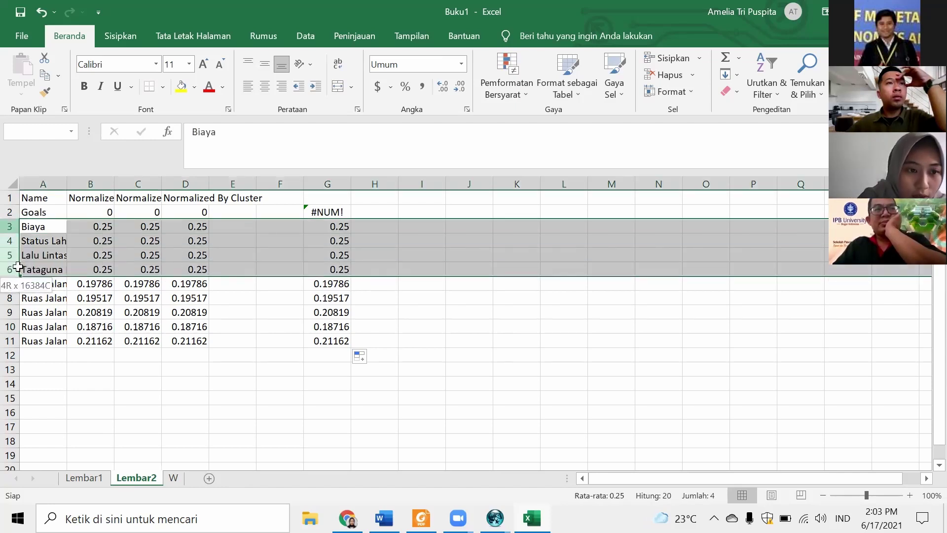
pyautogui.click(24, 269)
# - Copy the criteria rows A3:D6 from Lembar2 and paste them transposed into sheet W starting at cell A1
pyautogui.moveTo(43, 227); pyautogui.dragTo(187, 267)
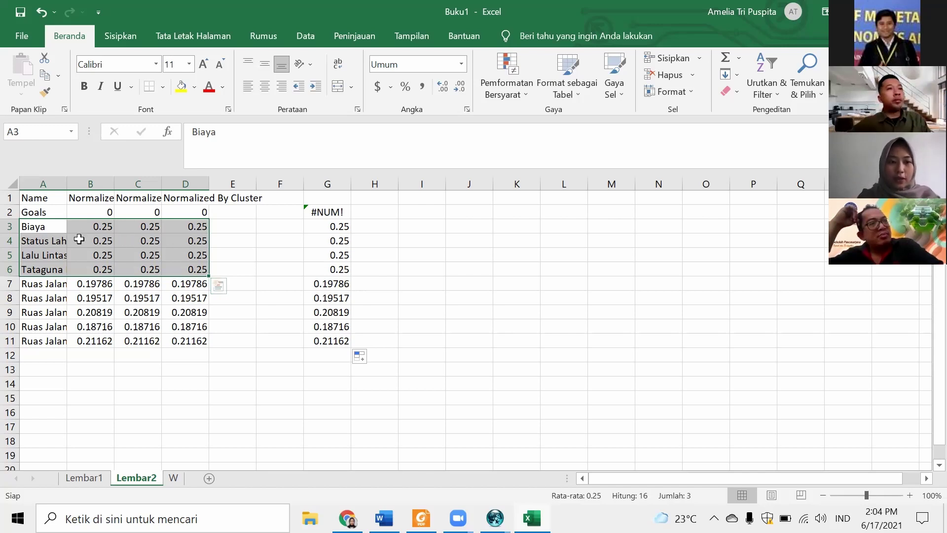
pyautogui.hotkey('ctrl', 'c')
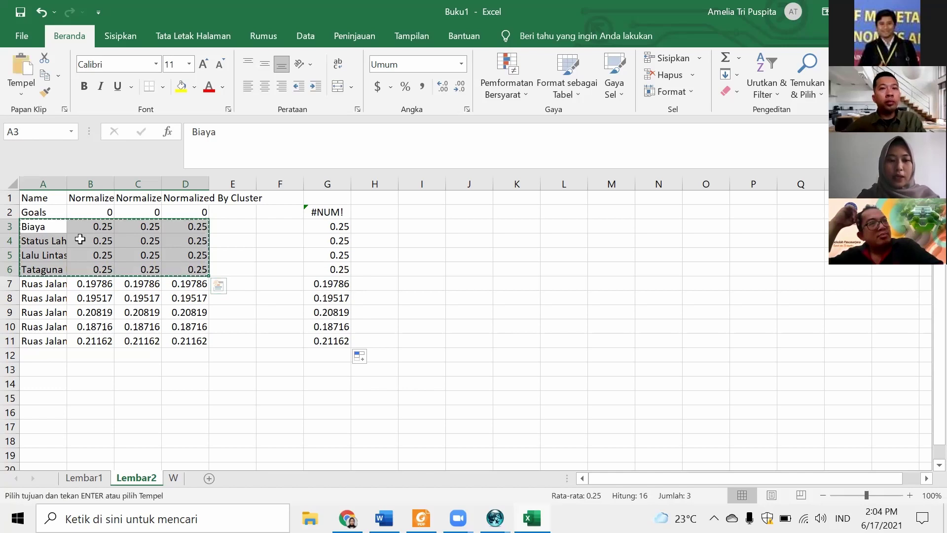
pyautogui.click(171, 479)
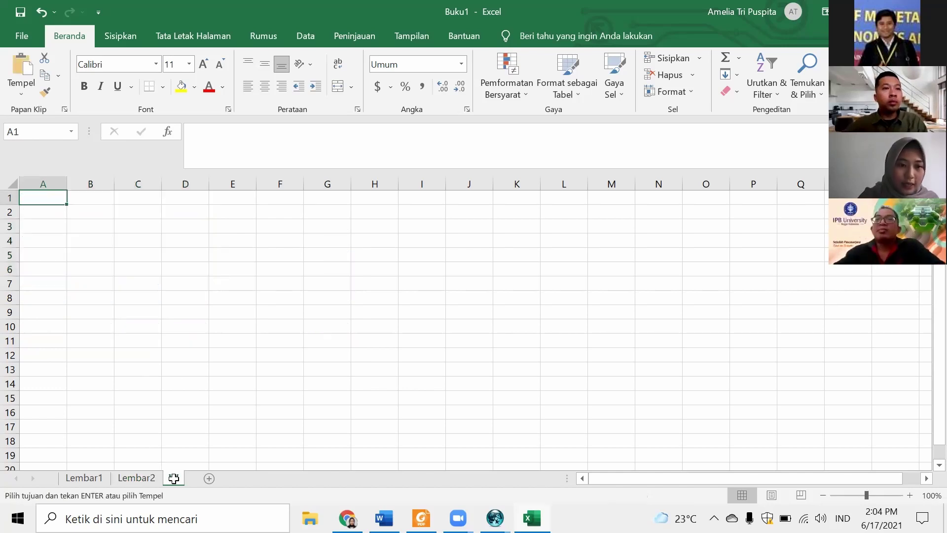
pyautogui.rightClick(60, 205)
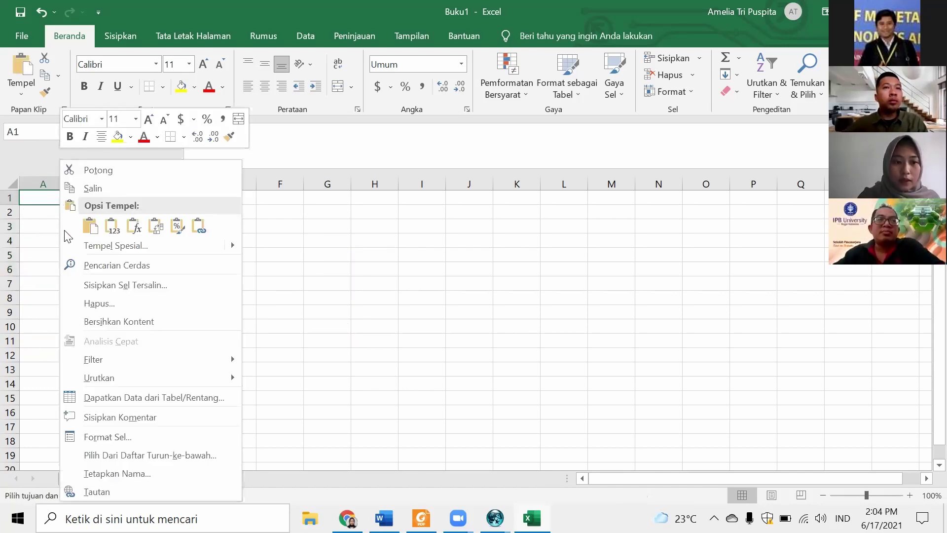
pyautogui.click(155, 231)
pyautogui.click(99, 226)
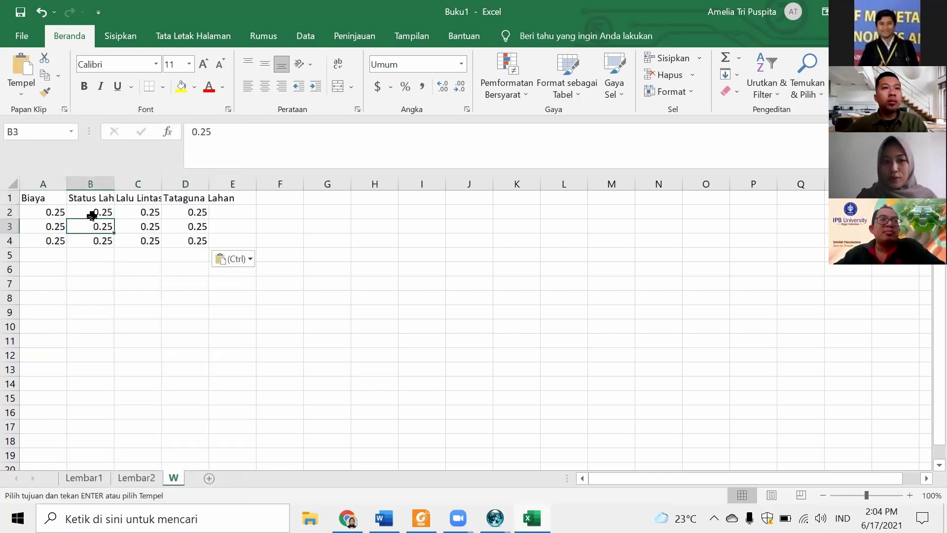
# - Insert a column before column A on sheet W and label the respondent rows R1, R2 and R3 in A2:A4
pyautogui.rightClick(47, 183)
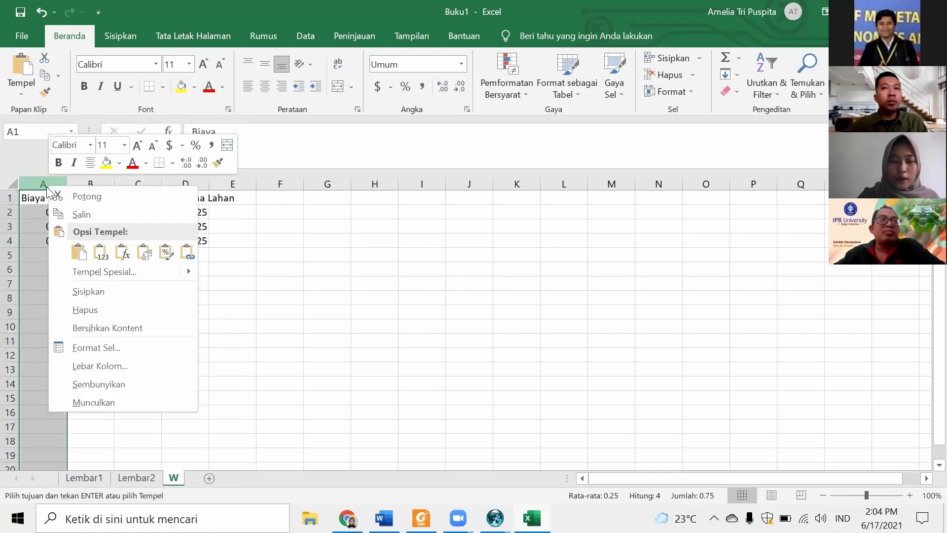
pyautogui.click(80, 291)
pyautogui.click(46, 211)
pyautogui.write('R1')
pyautogui.press('Return')
pyautogui.write('R2')
pyautogui.press('Return')
pyautogui.write('R3')
pyautogui.click(258, 211)
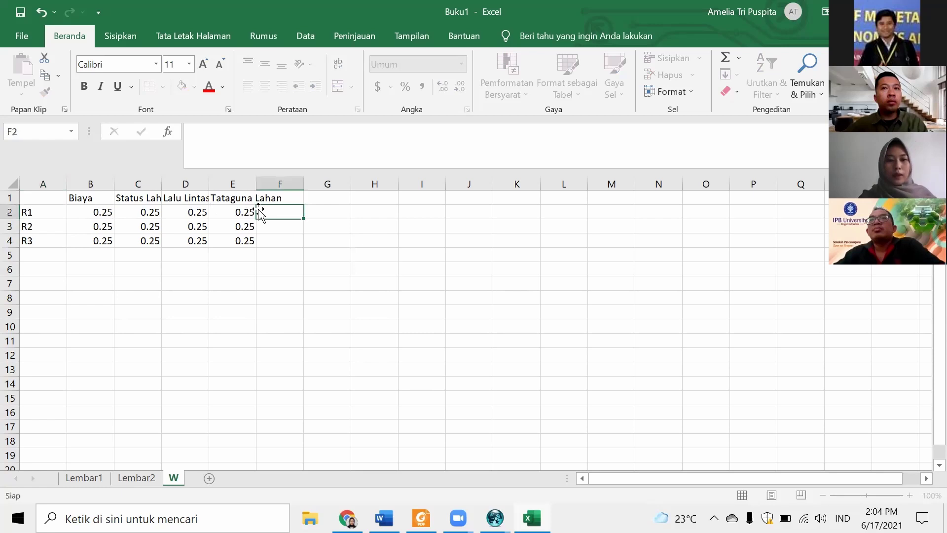
pyautogui.click(243, 244)
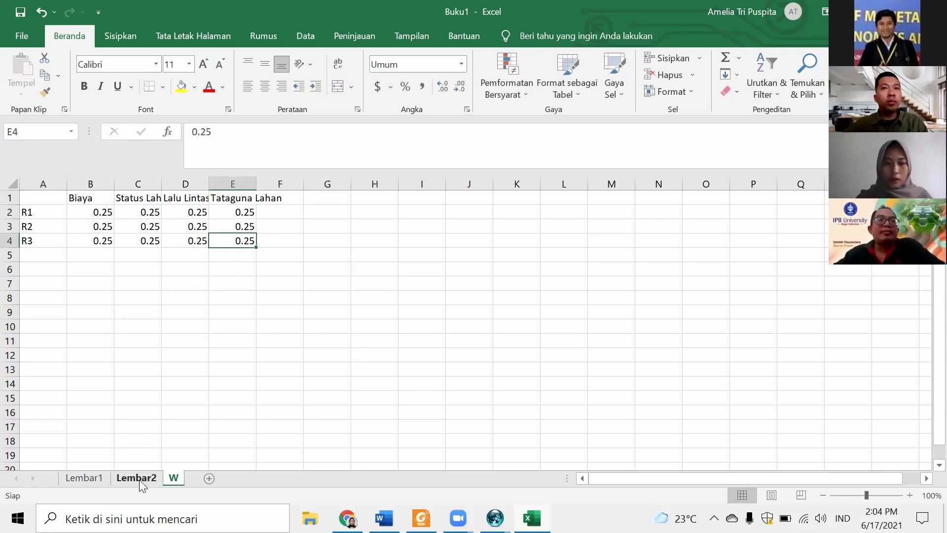
# - Go back to the Lembar2 sheet and widen column A so the full criteria and road names fit
pyautogui.click(328, 198)
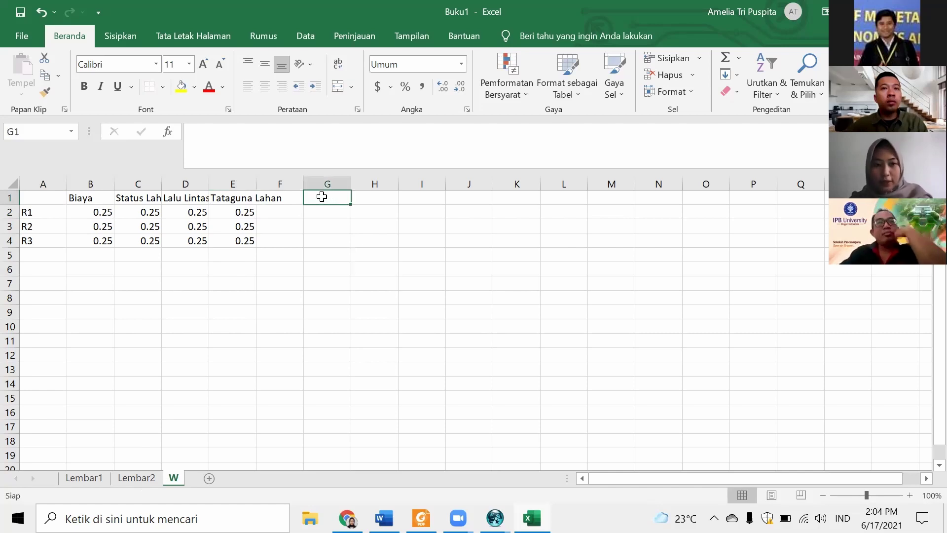
pyautogui.click(141, 478)
pyautogui.moveTo(67, 184); pyautogui.dragTo(109, 184)
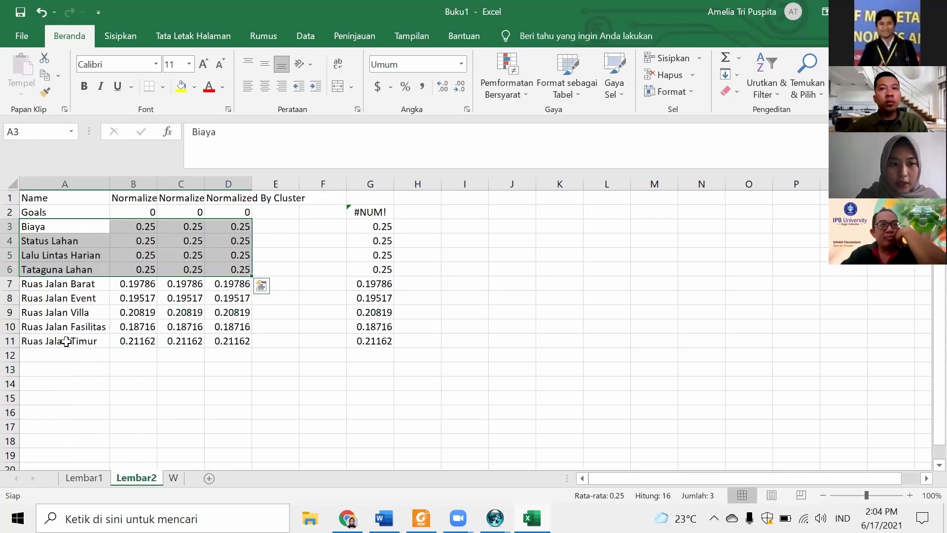
# - Copy the Ruas Jalan rows A7:D11 from Lembar2 and paste them transposed into sheet W starting at cell I1
pyautogui.click(67, 352)
pyautogui.moveTo(105, 286); pyautogui.dragTo(229, 341)
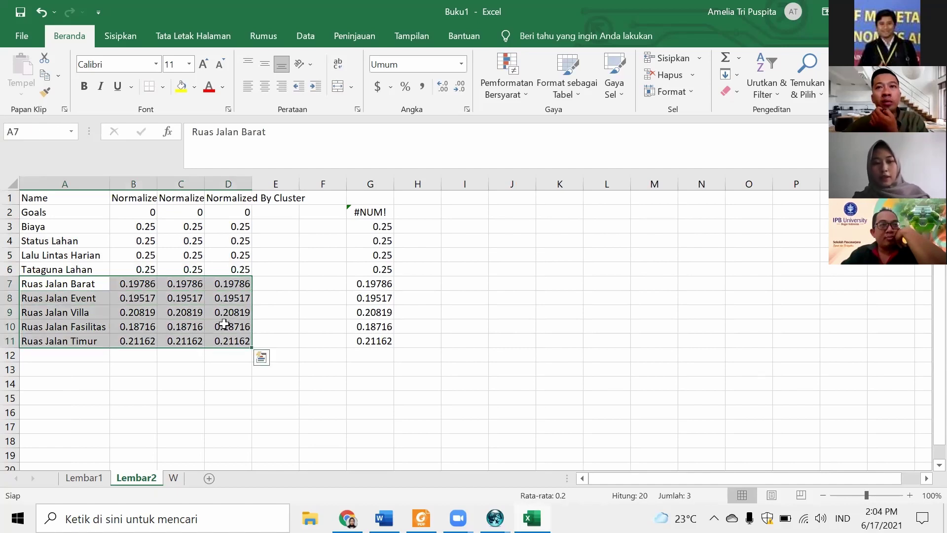
pyautogui.hotkey('ctrl', 'c')
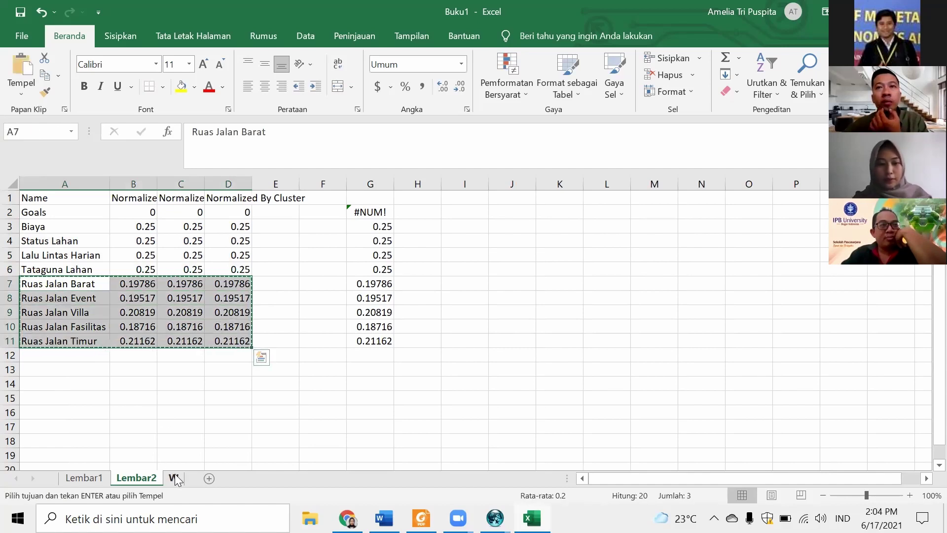
pyautogui.click(174, 477)
pyautogui.click(387, 198)
pyautogui.click(404, 197)
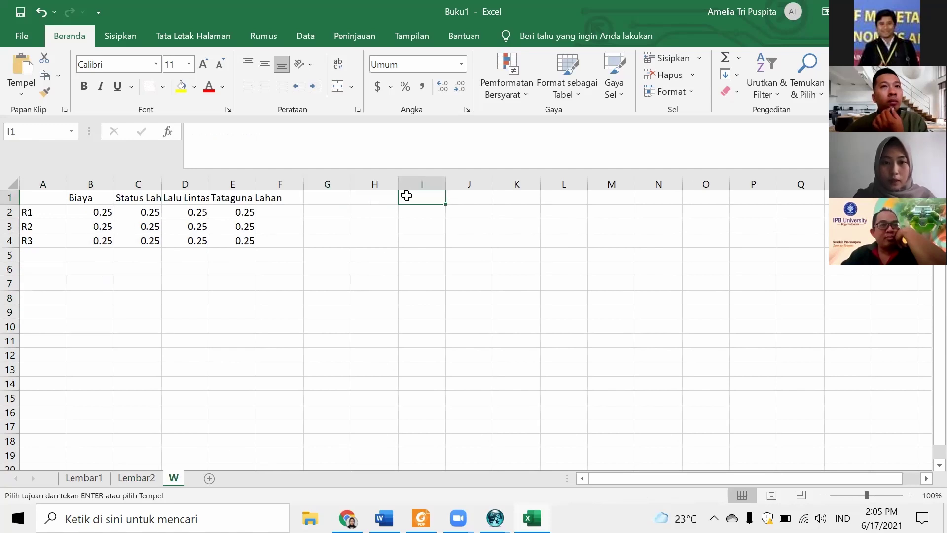
pyautogui.rightClick(407, 200)
pyautogui.click(503, 225)
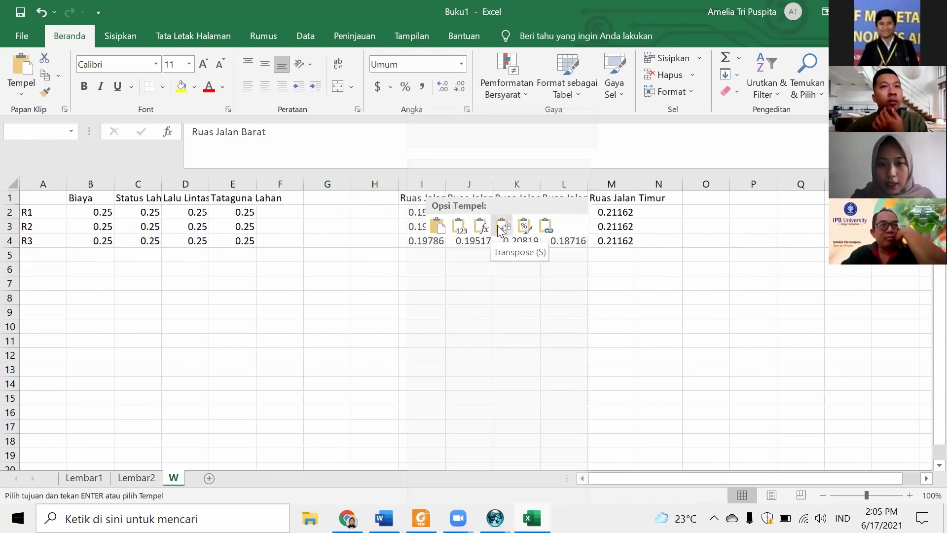
pyautogui.click(426, 229)
# - Copy the respondent labels R1 to R3 from A2:A4 into H2:H4 beside the road values
pyautogui.moveTo(49, 211); pyautogui.dragTo(53, 241)
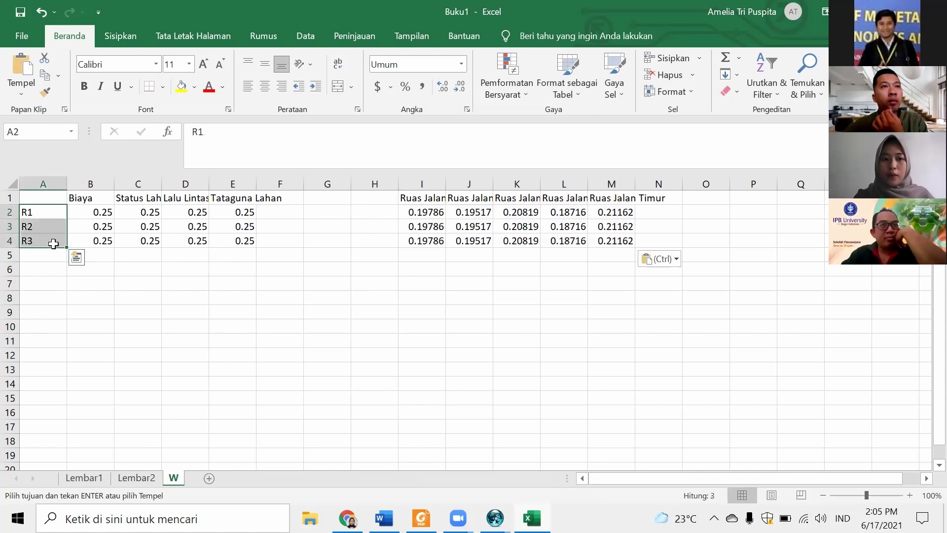
pyautogui.hotkey('ctrl', 'c')
pyautogui.click(383, 211)
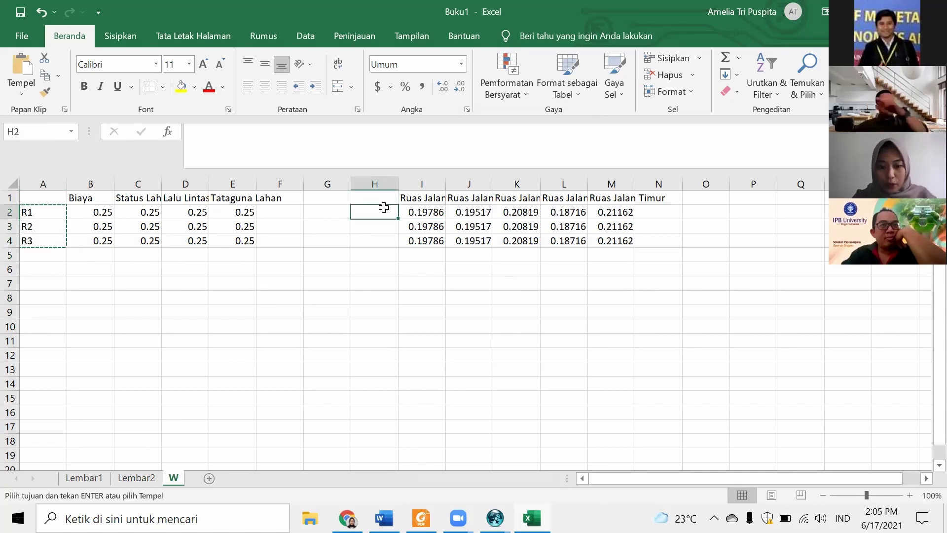
pyautogui.hotkey('ctrl', 'v')
pyautogui.click(366, 257)
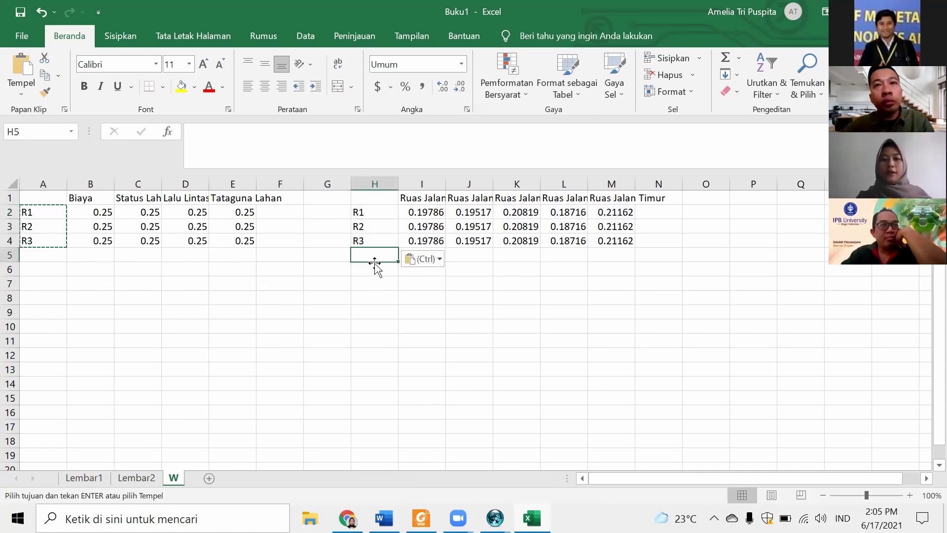
pyautogui.click(267, 254)
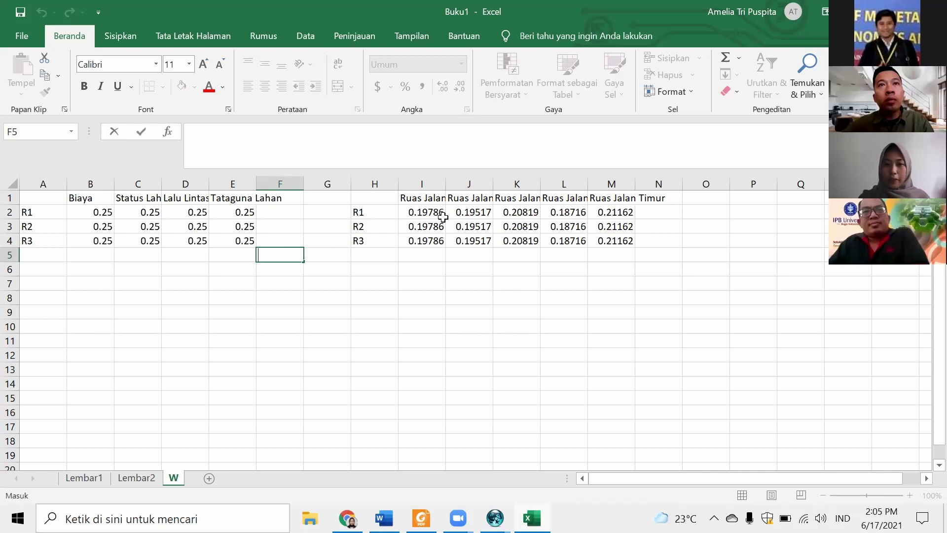
# - Copy the respondent labels in A2:A4 into A6:A8 to start a rank table below the criteria values
pyautogui.click(53, 270)
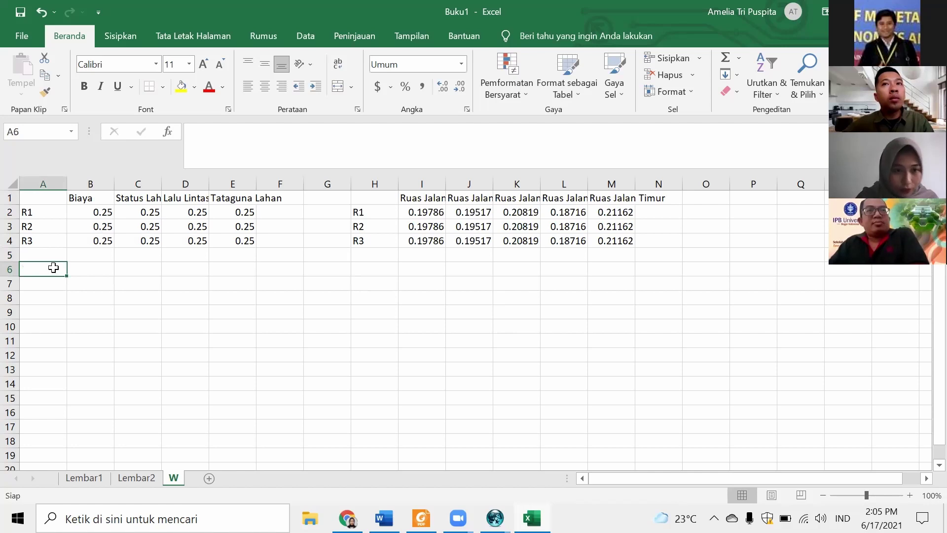
pyautogui.moveTo(45, 212); pyautogui.dragTo(44, 238)
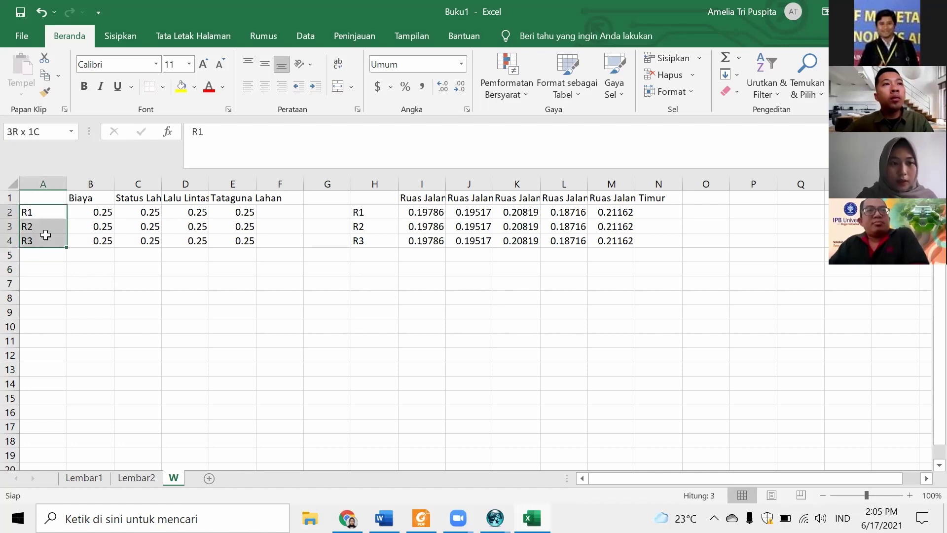
pyautogui.hotkey('ctrl', 'c')
pyautogui.click(42, 273)
pyautogui.hotkey('ctrl', 'v')
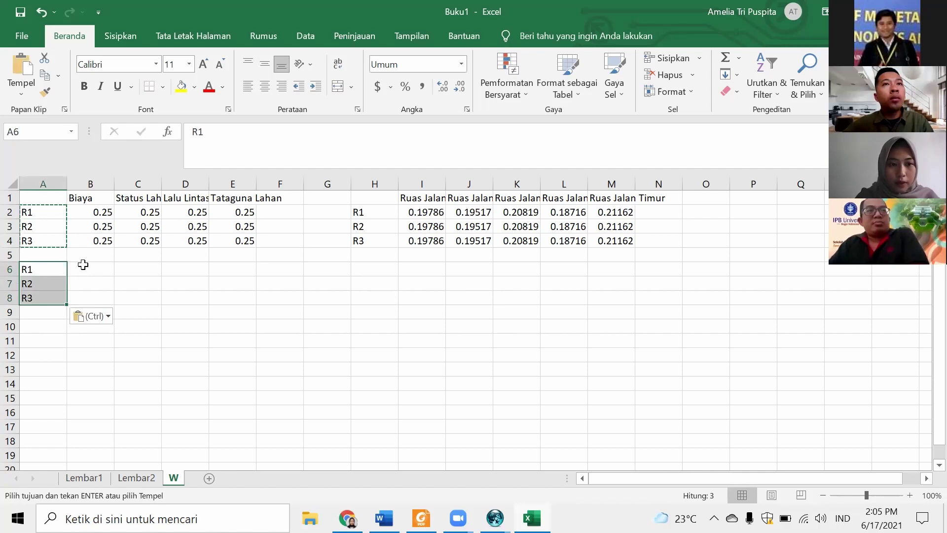
pyautogui.click(85, 266)
pyautogui.doubleClick(85, 265)
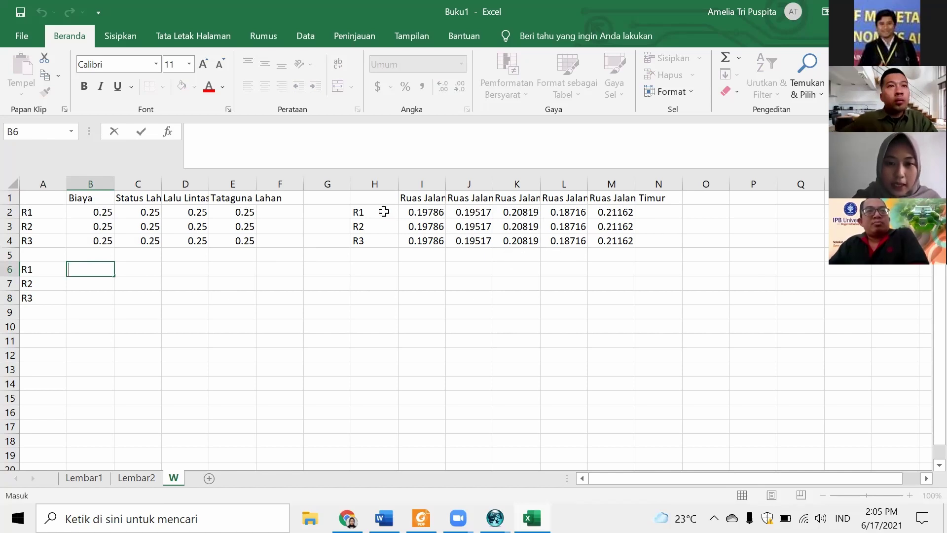
# - Copy the respondent labels in H2:H4 into H6:H8 to start a rank table below the road values
pyautogui.moveTo(384, 212); pyautogui.dragTo(380, 239)
pyautogui.hotkey('ctrl', 'c')
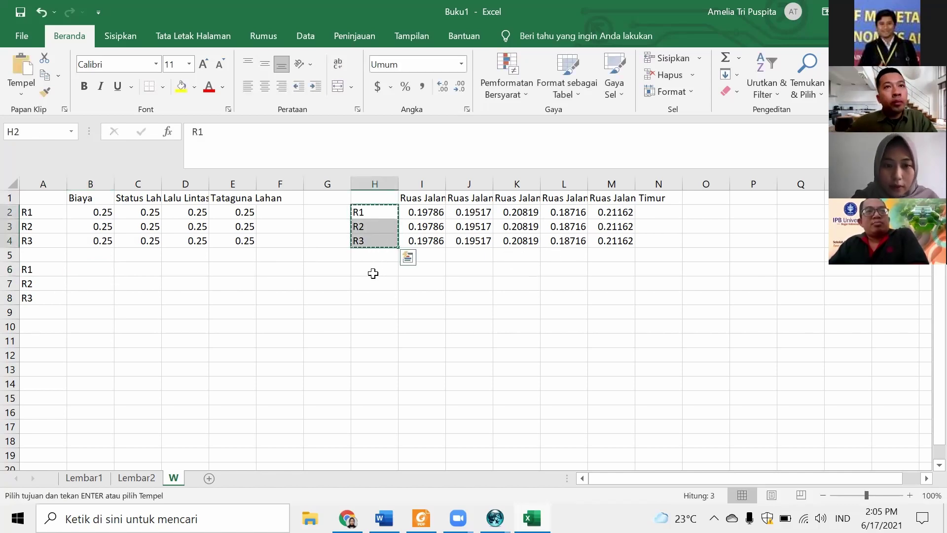
pyautogui.click(375, 274)
pyautogui.hotkey('ctrl', 'v')
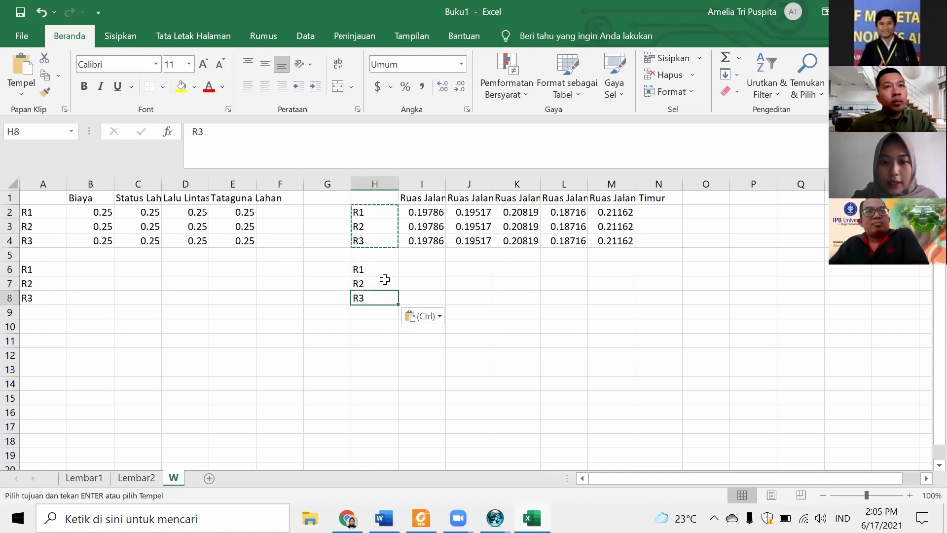
pyautogui.doubleClick(387, 280)
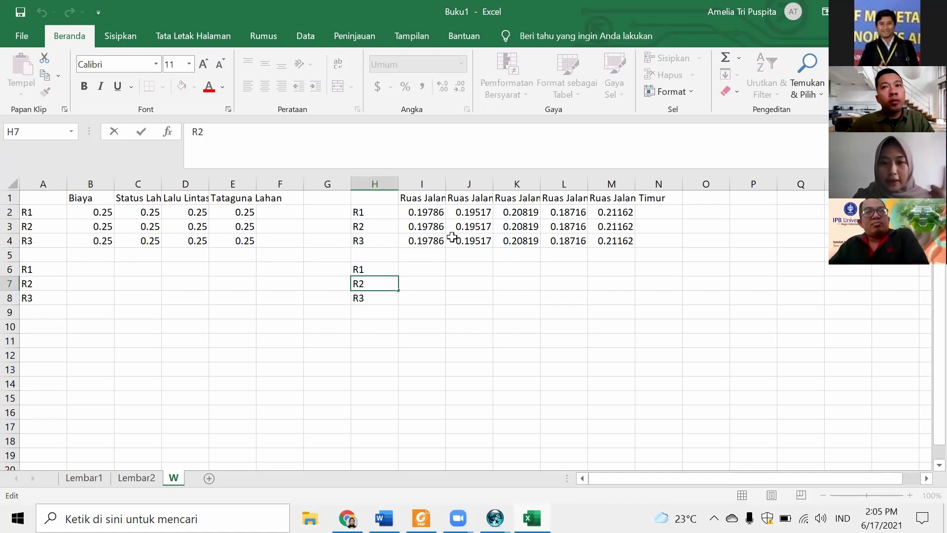
# - Enter R1's rank 1 for Ruas Jalan Timur in M6 and rank 2 for Ruas Jalan Villa in K6, widening column K slightly
pyautogui.click(616, 272)
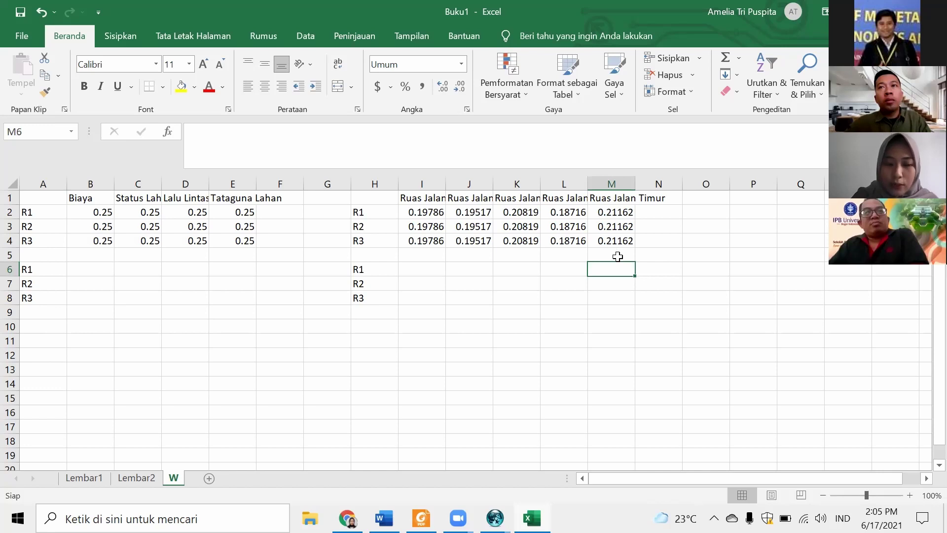
pyautogui.write('1')
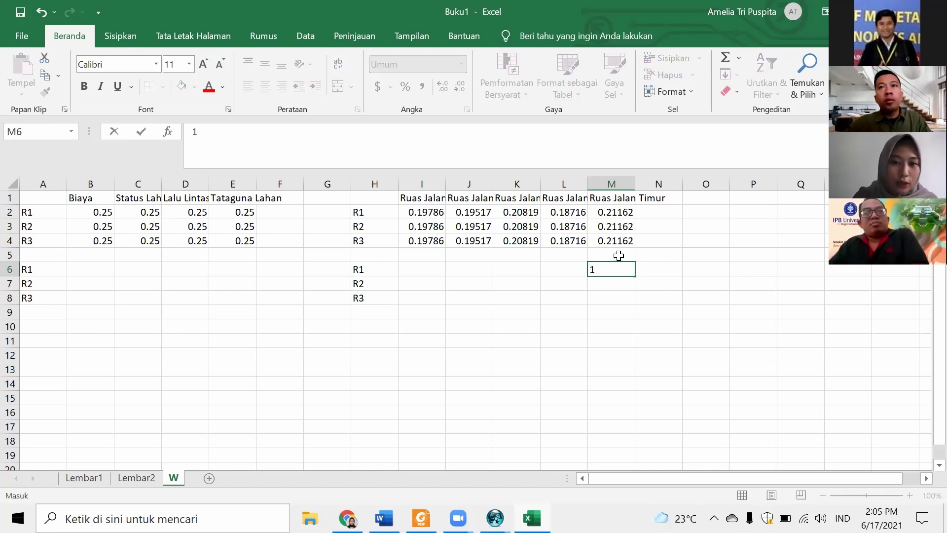
pyautogui.click(522, 265)
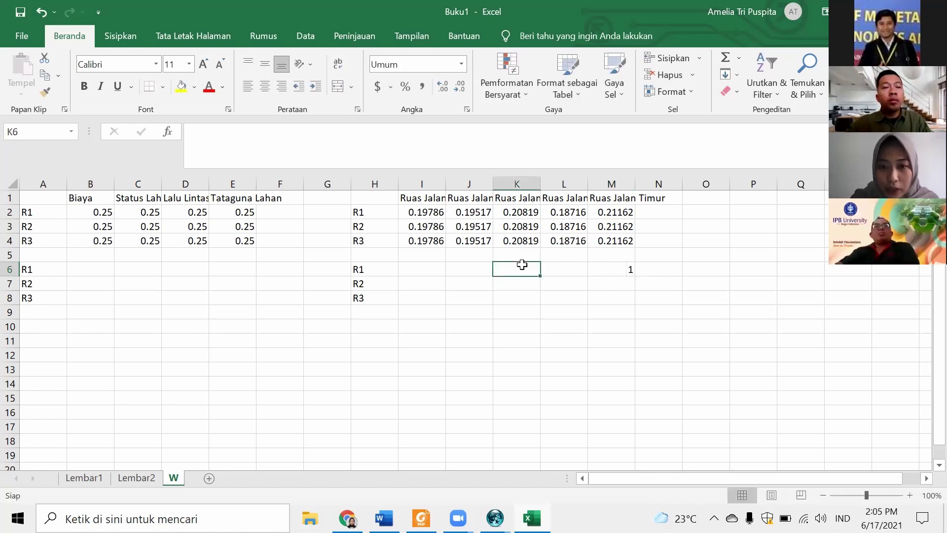
pyautogui.write('2')
pyautogui.click(543, 183)
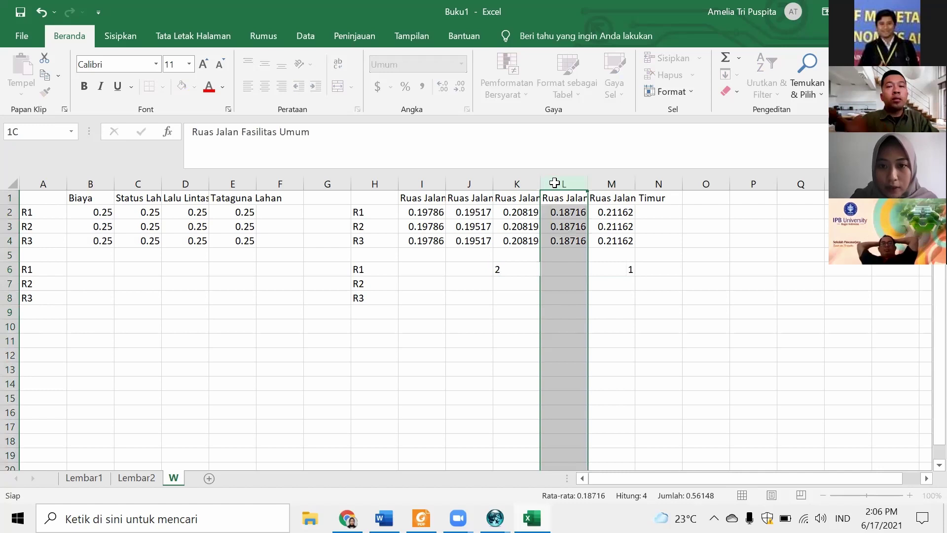
pyautogui.moveTo(541, 181); pyautogui.dragTo(553, 182)
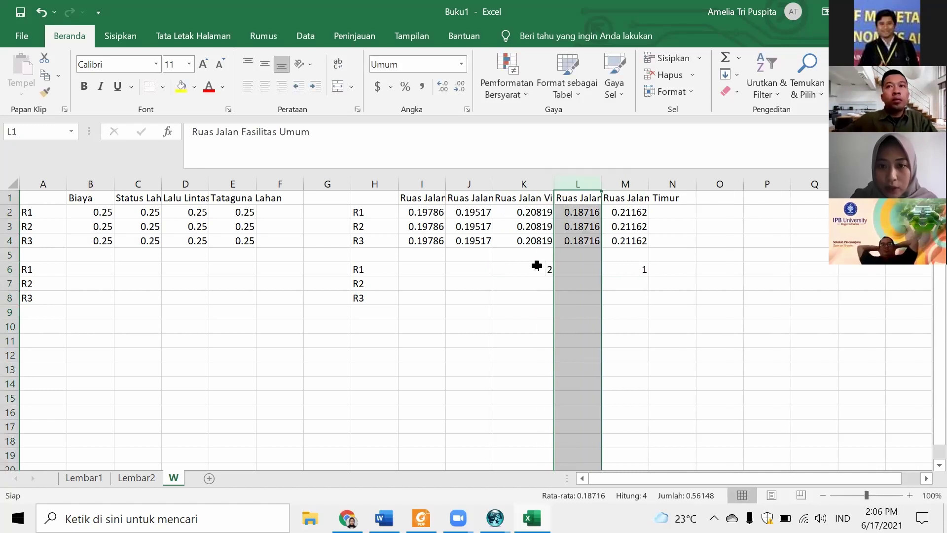
pyautogui.click(587, 268)
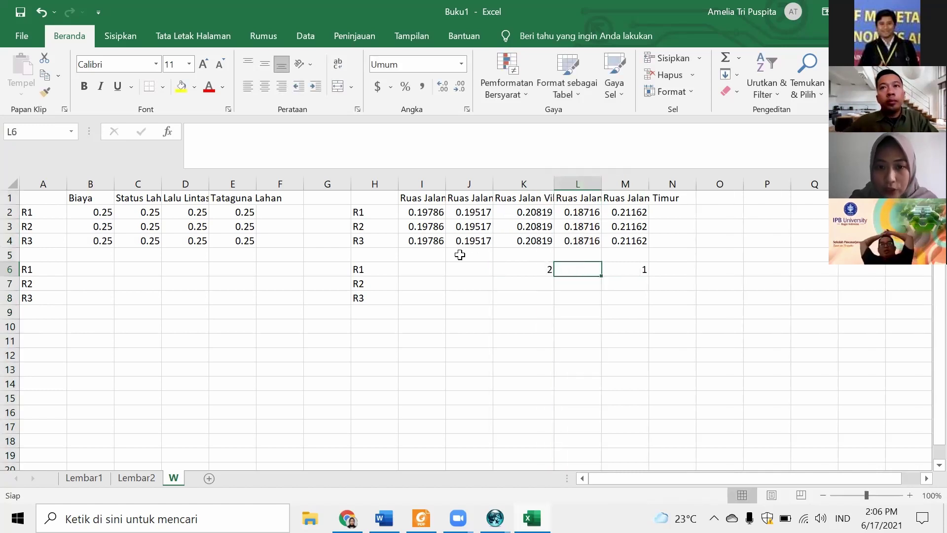
# - Enter R1's rank 3 for Ruas Jalan Barat in I6 and rank 4 for Ruas Jalan Event in J6, widening both columns
pyautogui.click(426, 266)
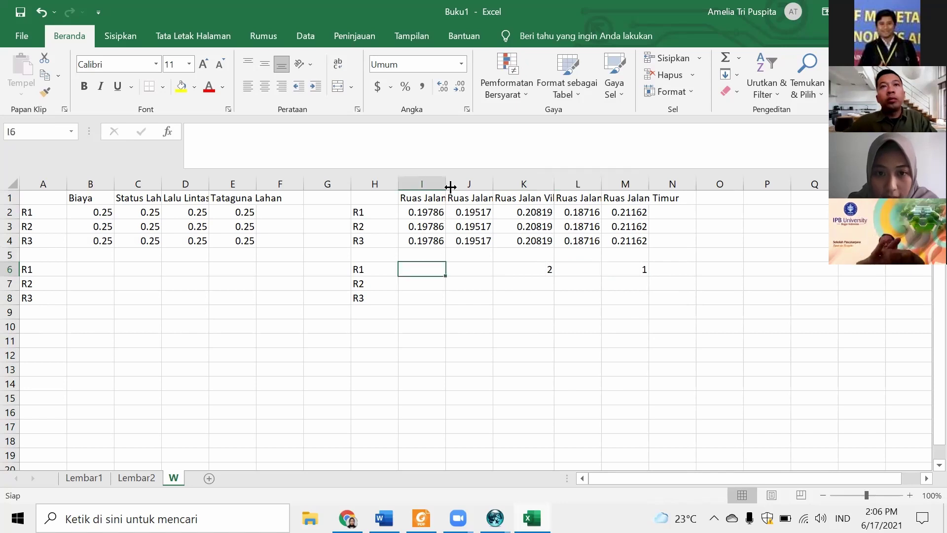
pyautogui.moveTo(446, 183); pyautogui.dragTo(473, 181)
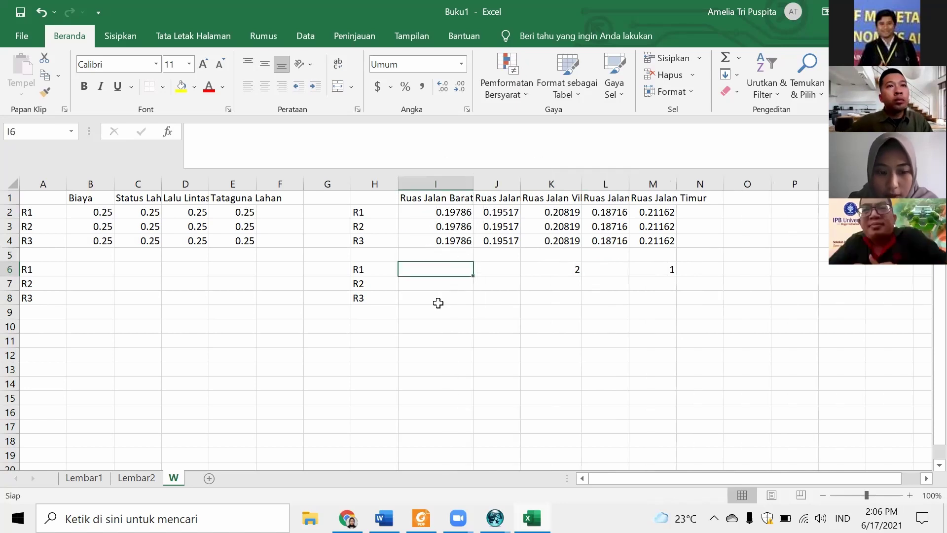
pyautogui.write('3')
pyautogui.click(493, 265)
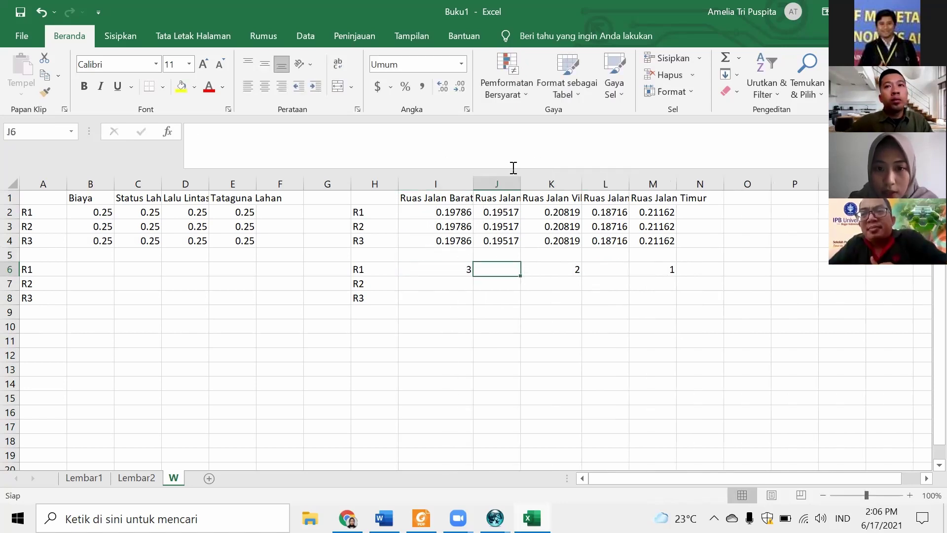
pyautogui.moveTo(522, 180); pyautogui.dragTo(556, 179)
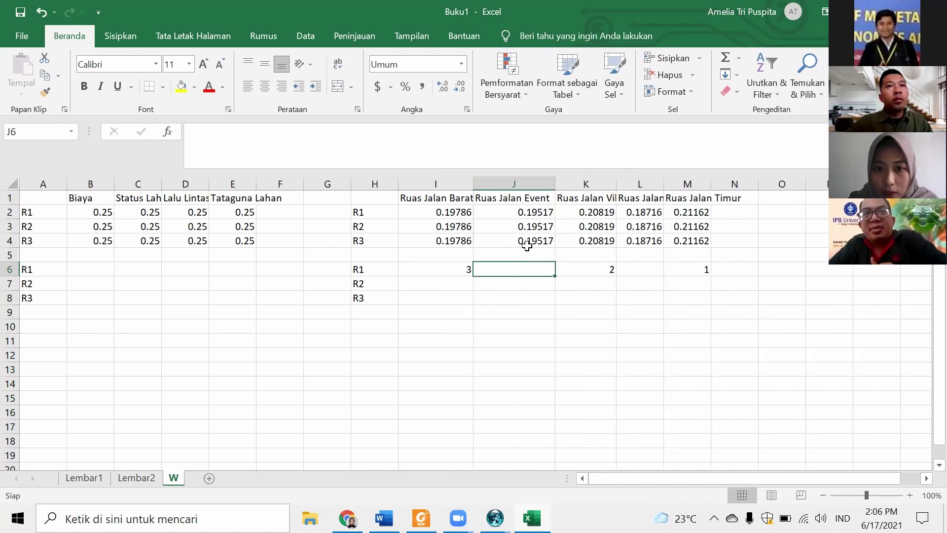
pyautogui.write('4')
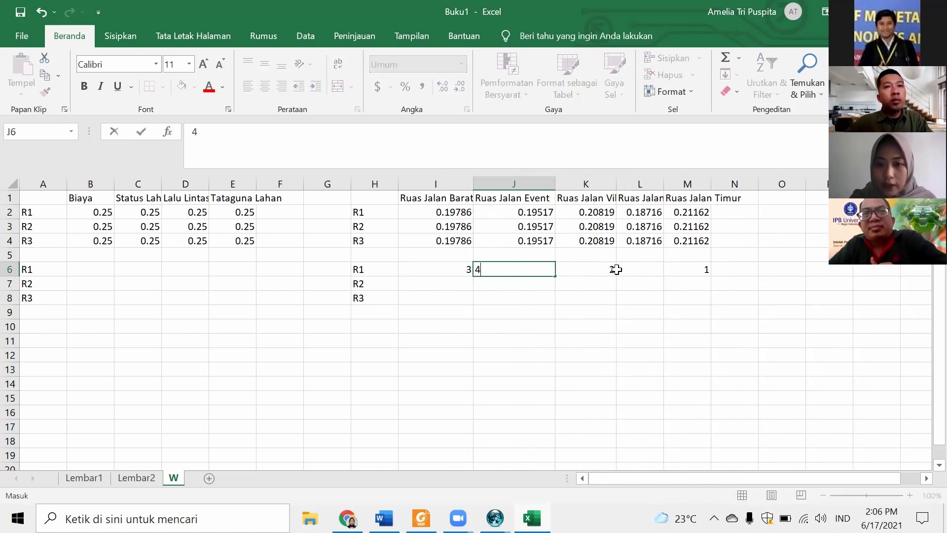
# - Widen column L and enter R1's rank 5 for Ruas Jalan Fasilitas Umum in L6
pyautogui.click(645, 268)
pyautogui.moveTo(664, 180); pyautogui.dragTo(690, 181)
pyautogui.write('5')
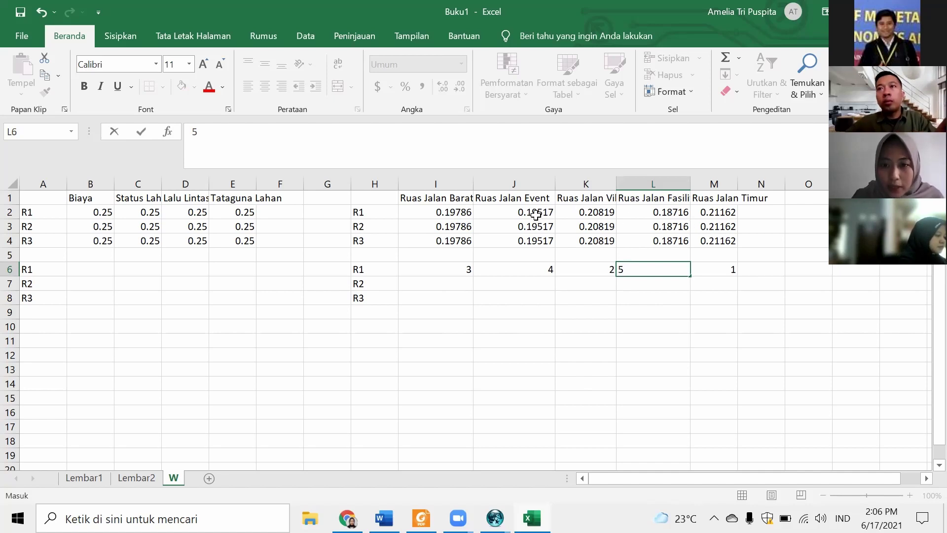
pyautogui.click(536, 267)
pyautogui.click(631, 271)
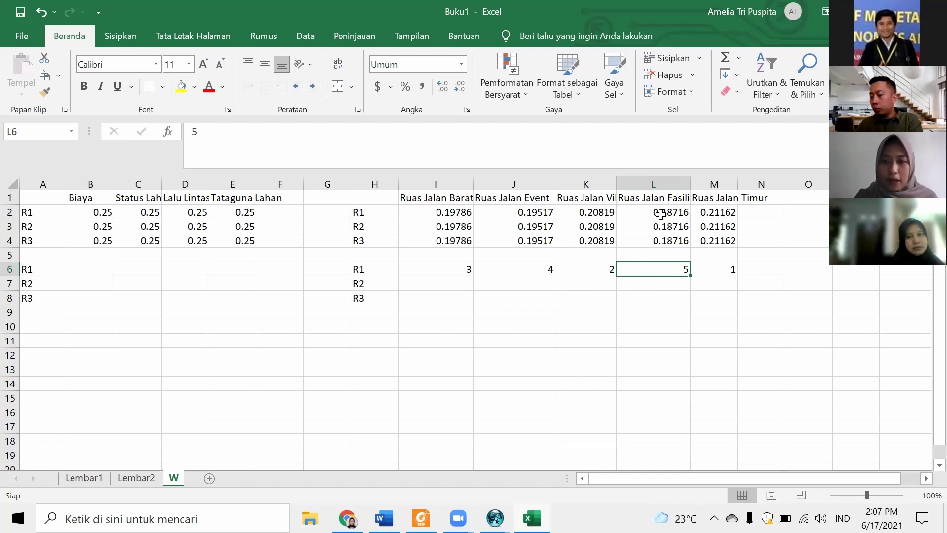
pyautogui.click(547, 270)
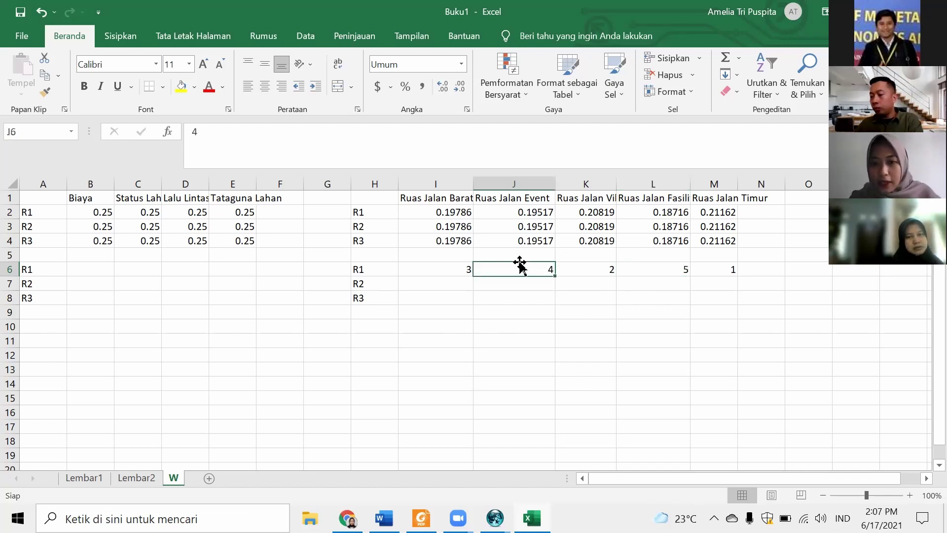
pyautogui.click(643, 269)
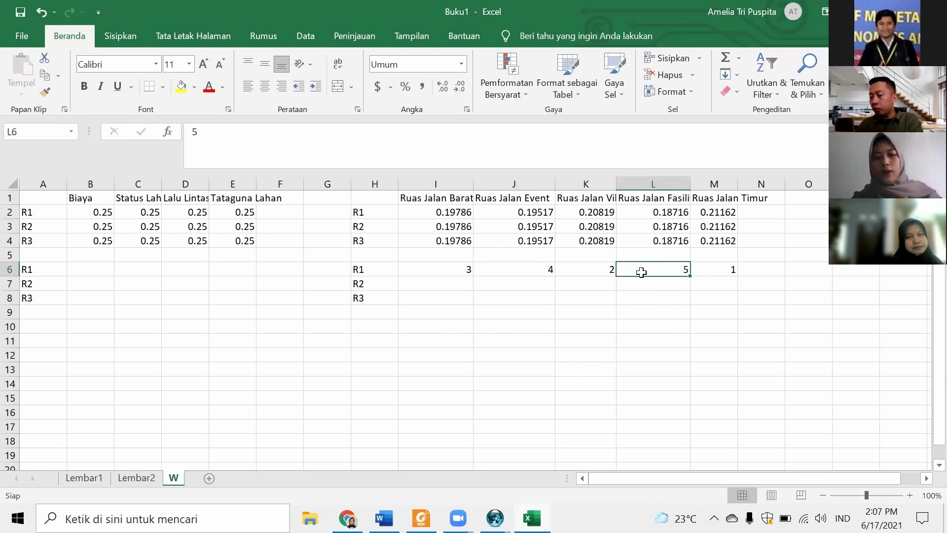
# - Enter R1's tied rank 2.5 for Biaya, Status Lahan, Lalu Lintas Harian and Tataguna Lahan in B6:E6
pyautogui.click(99, 269)
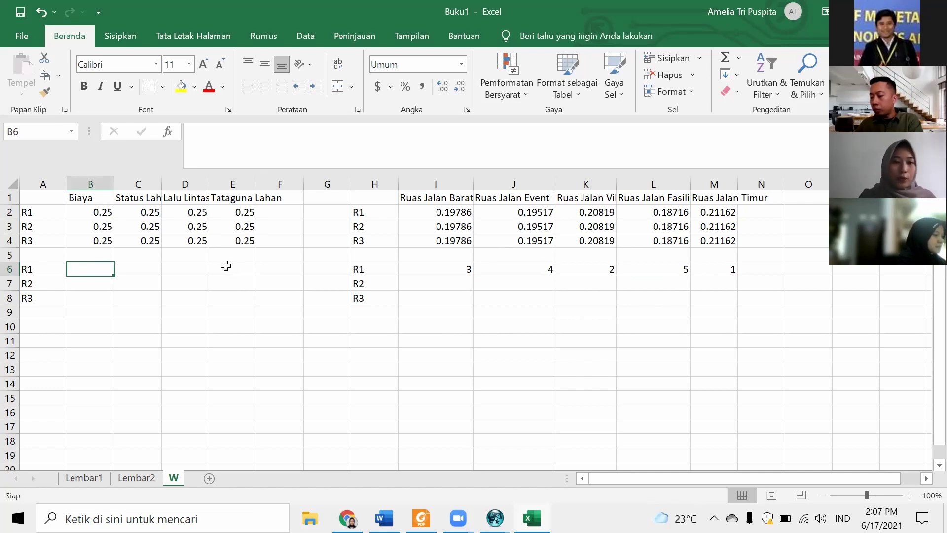
pyautogui.write('2.5')
pyautogui.press('Tab')
pyautogui.write('2.4')
pyautogui.press('Tab')
pyautogui.hotkey('shift', 'Tab')
pyautogui.write('2.5')
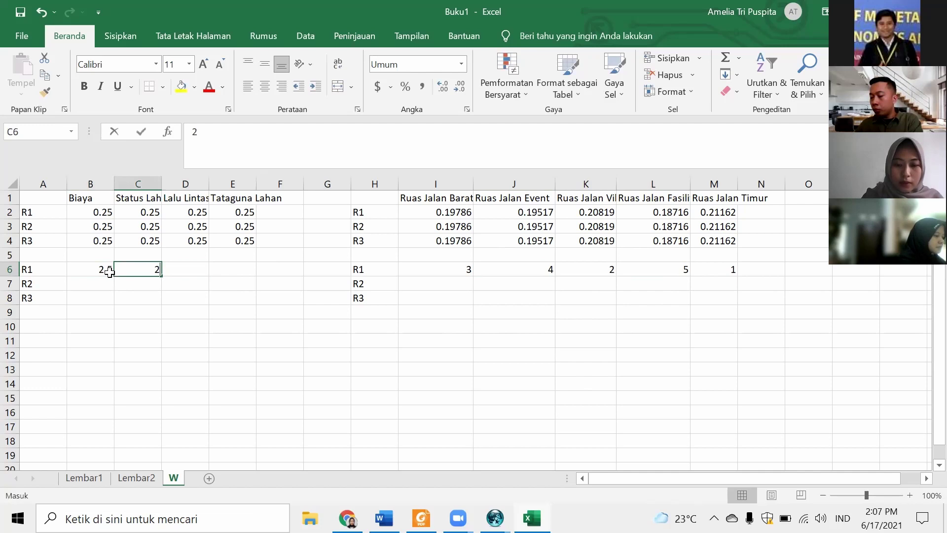
pyautogui.press('Tab')
pyautogui.write('2.5')
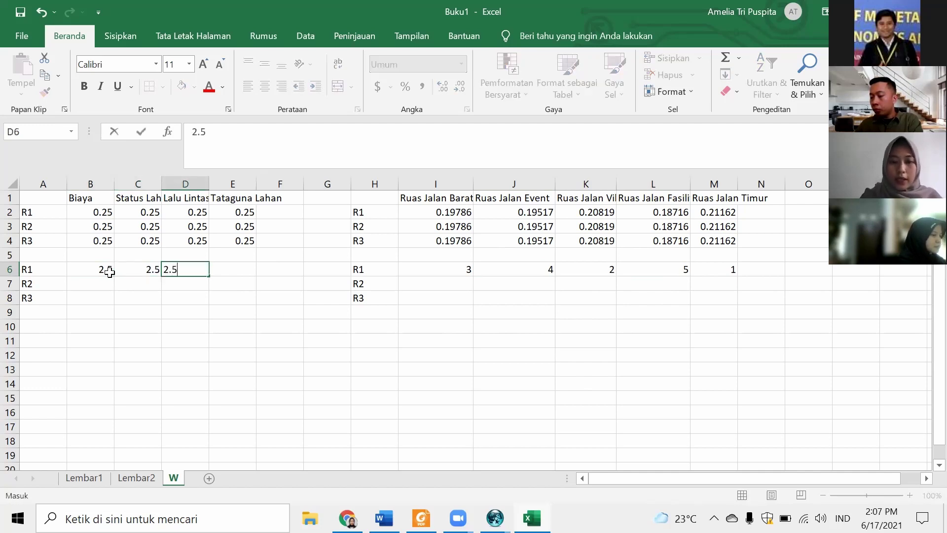
pyautogui.press('Tab')
pyautogui.write('2.5')
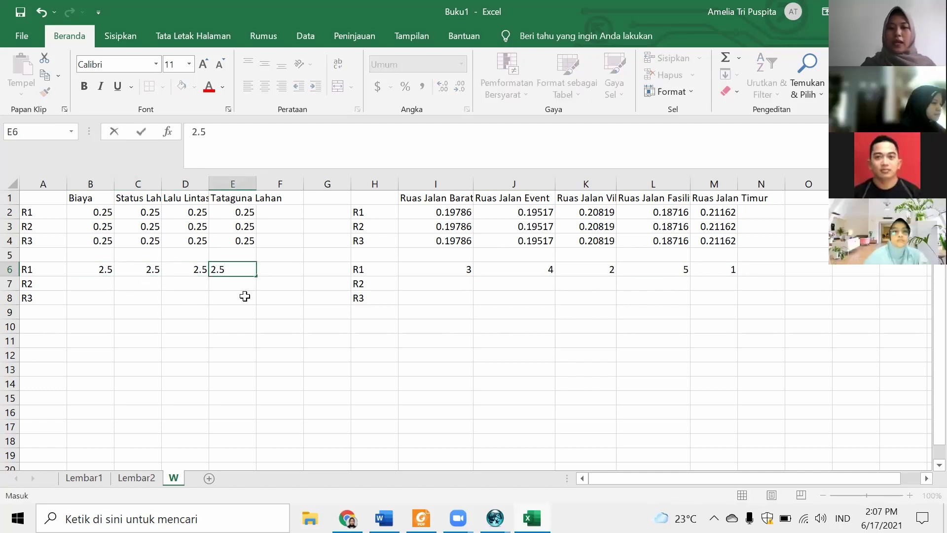
pyautogui.press('Return')
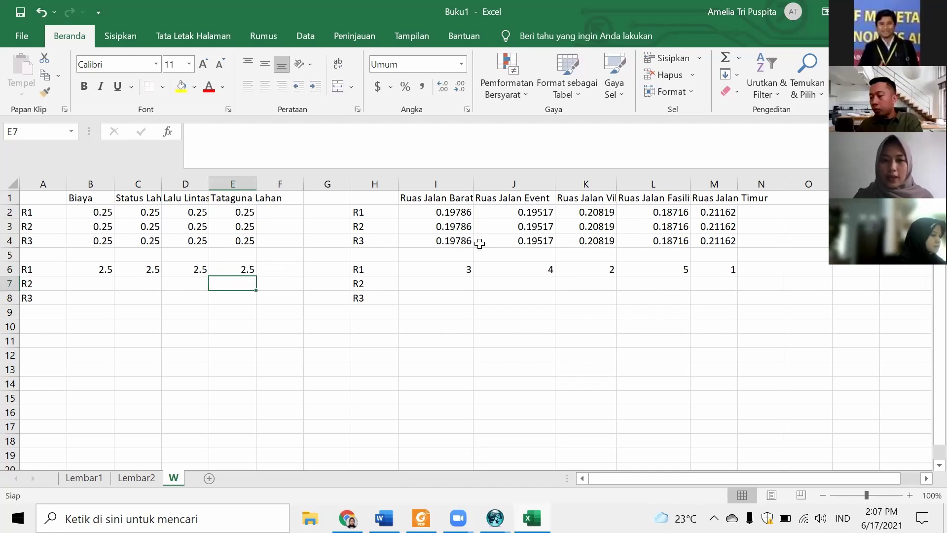
# - Copy R1's road ranks in I6:M6 to the R2 and R3 rows, I7:M7 and I8:M8
pyautogui.click(462, 283)
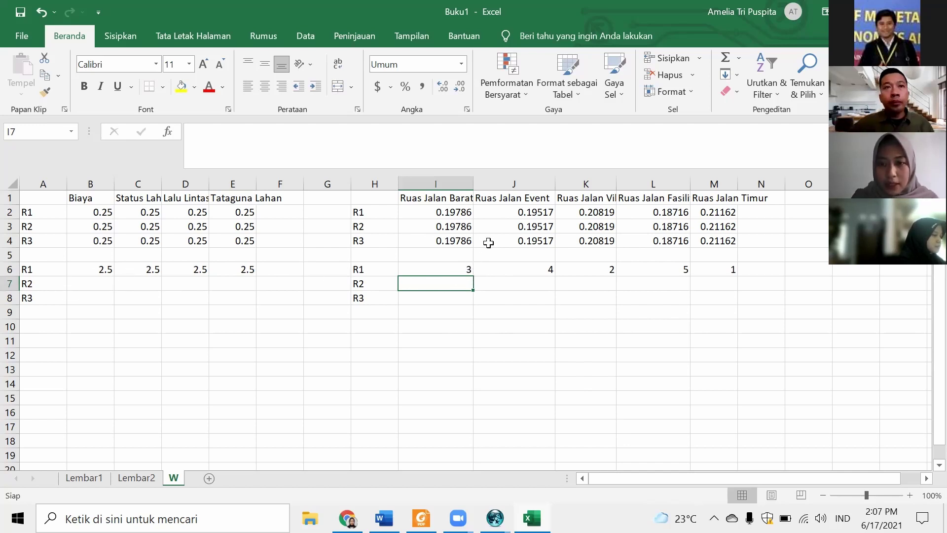
pyautogui.click(460, 228)
pyautogui.click(461, 271)
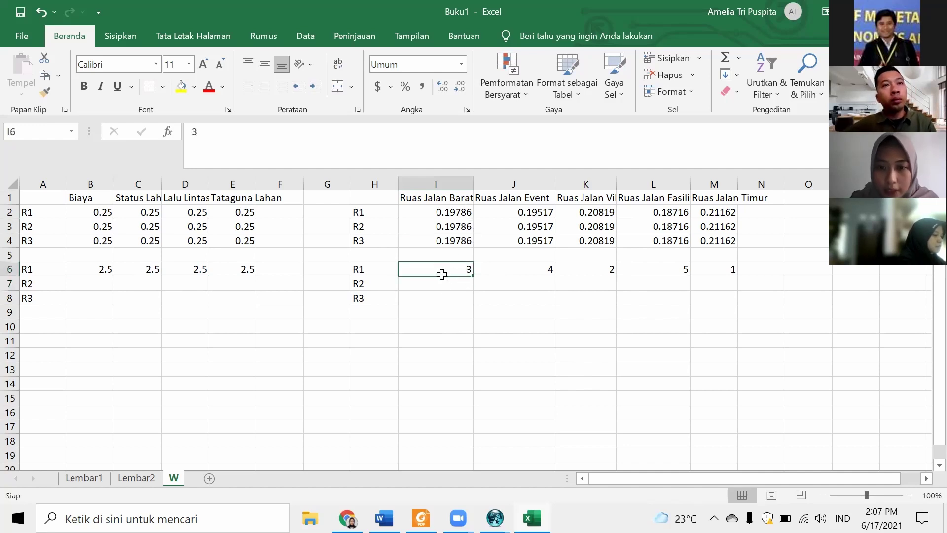
pyautogui.moveTo(448, 269); pyautogui.dragTo(702, 270)
pyautogui.hotkey('ctrl', 'c')
pyautogui.click(461, 284)
pyautogui.hotkey('ctrl', 'v')
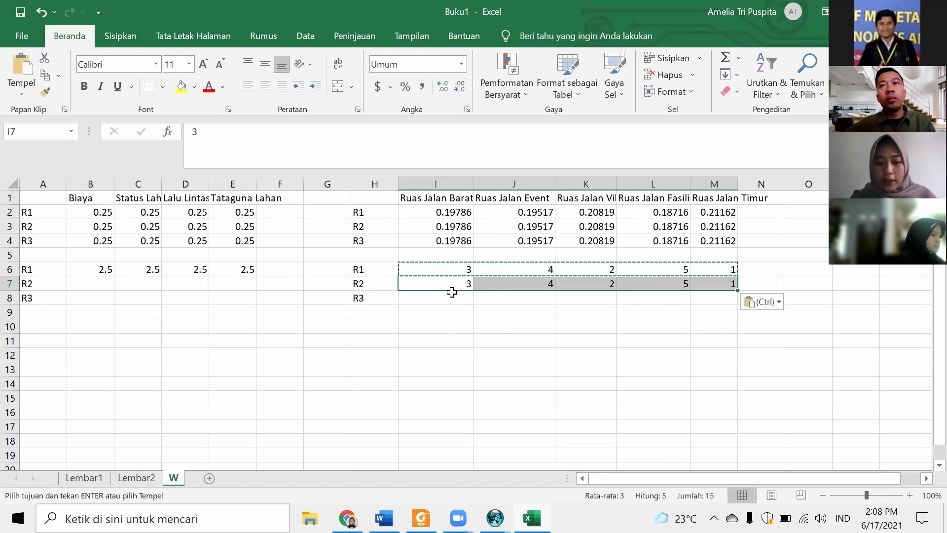
pyautogui.click(447, 299)
pyautogui.hotkey('ctrl', 'v')
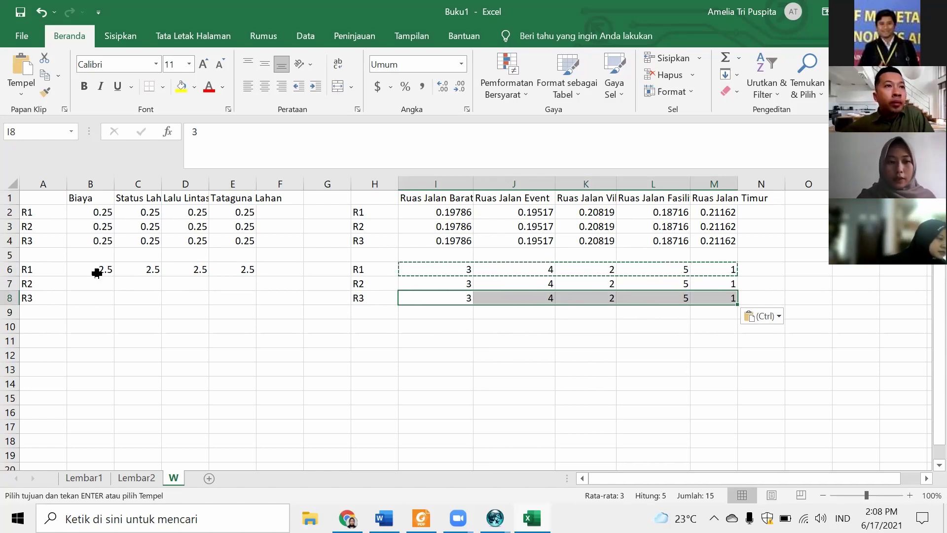
# - Copy R1's criteria ranks in B6:E6 to the R2 and R3 rows, B7:E7 and B8:E8
pyautogui.moveTo(99, 267); pyautogui.dragTo(236, 269)
pyautogui.hotkey('ctrl', 'c')
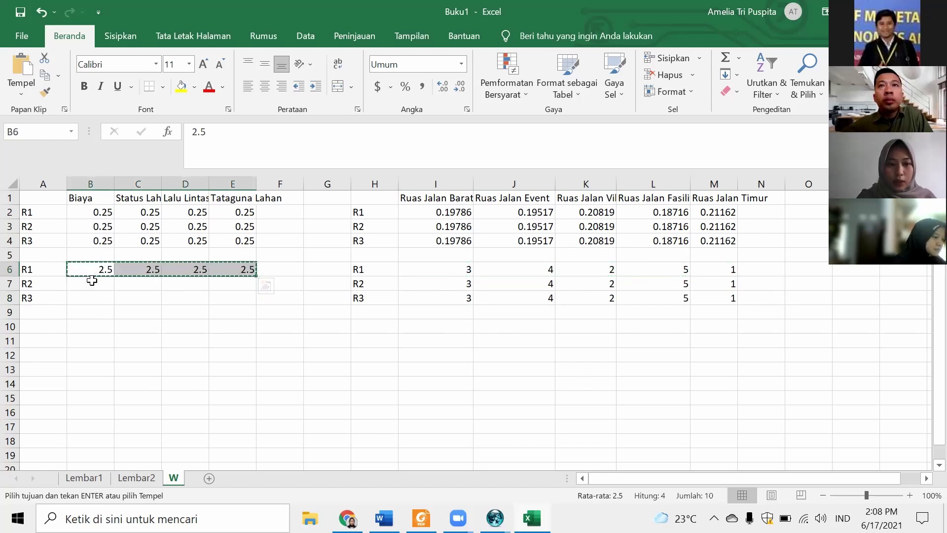
pyautogui.click(92, 282)
pyautogui.hotkey('ctrl', 'v')
pyautogui.click(85, 297)
pyautogui.hotkey('ctrl', 'v')
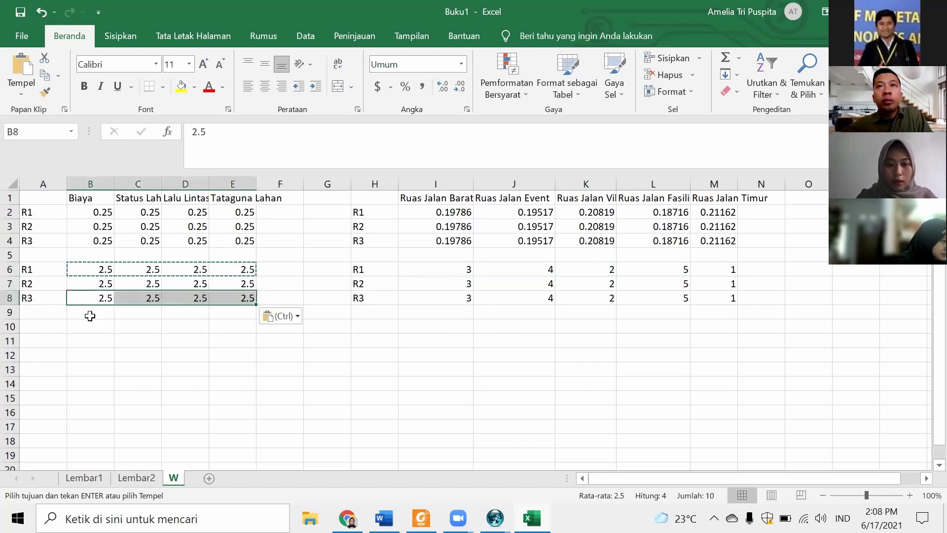
pyautogui.click(97, 315)
pyautogui.click(38, 308)
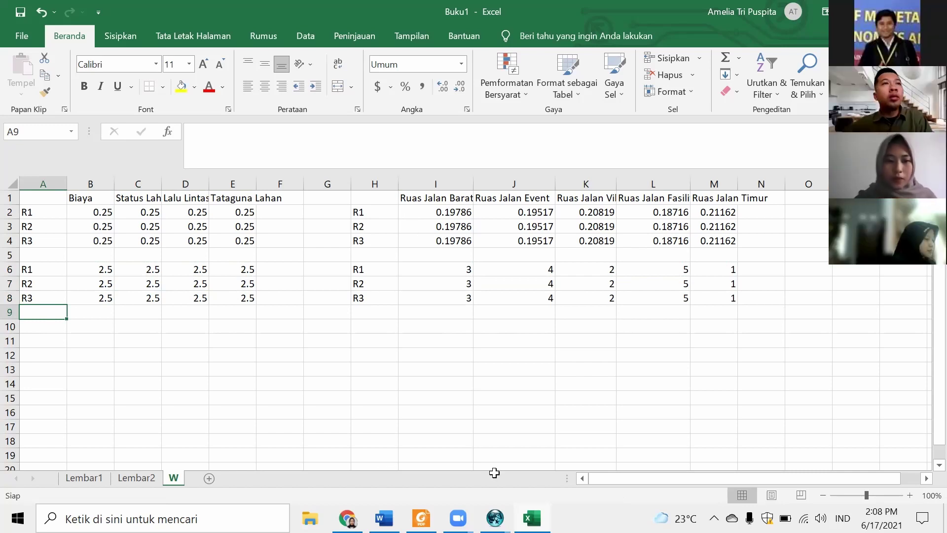
# - Review the respondents' normalized values on Lembar1 and the geometric-mean column on Lembar2, ending back on sheet W
pyautogui.click(92, 478)
pyautogui.click(244, 284)
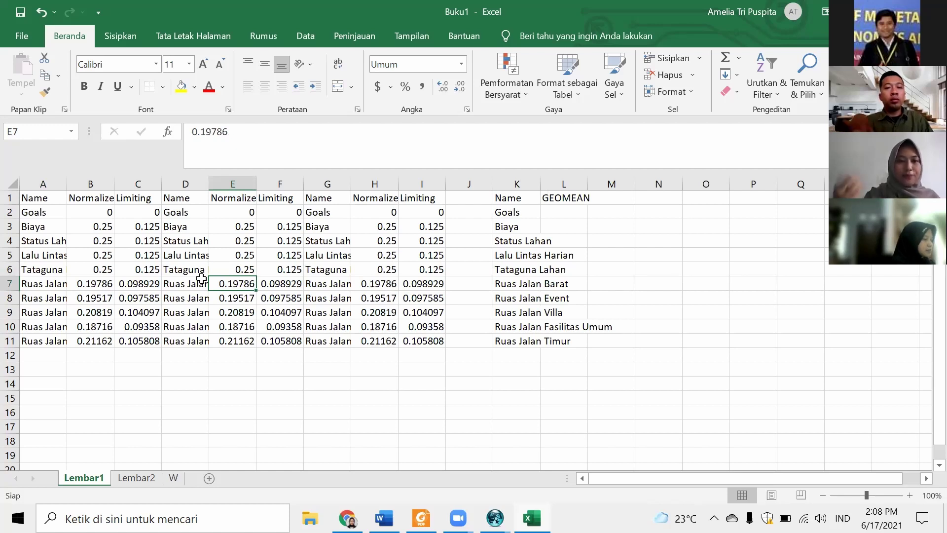
pyautogui.click(130, 479)
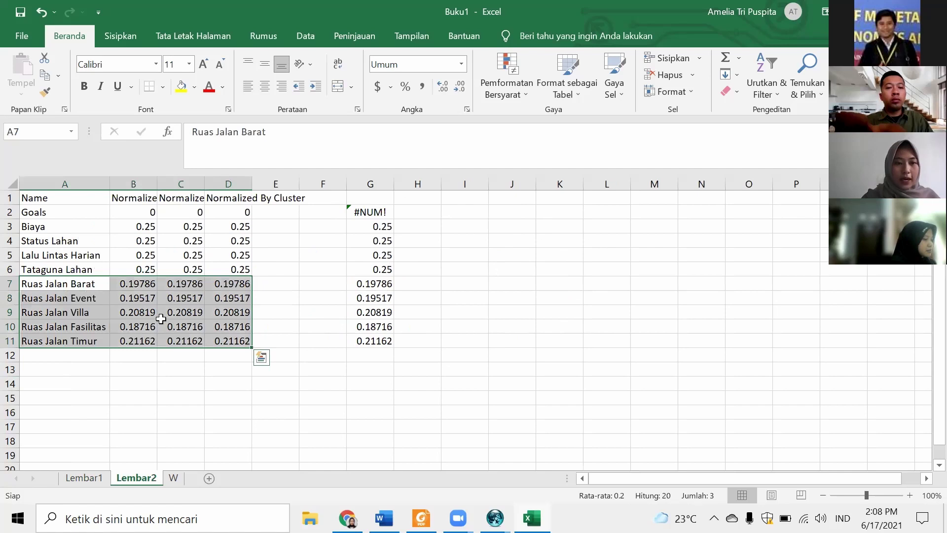
pyautogui.click(369, 199)
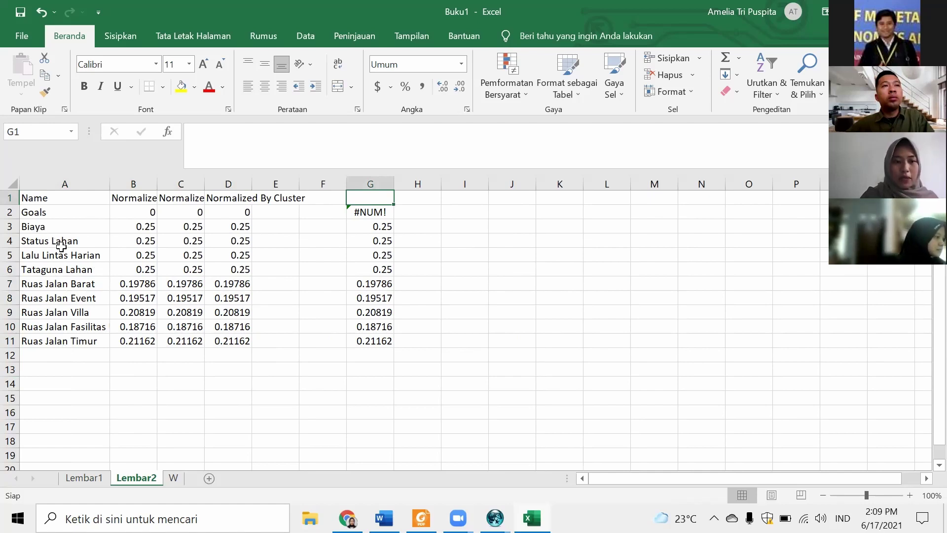
pyautogui.click(173, 478)
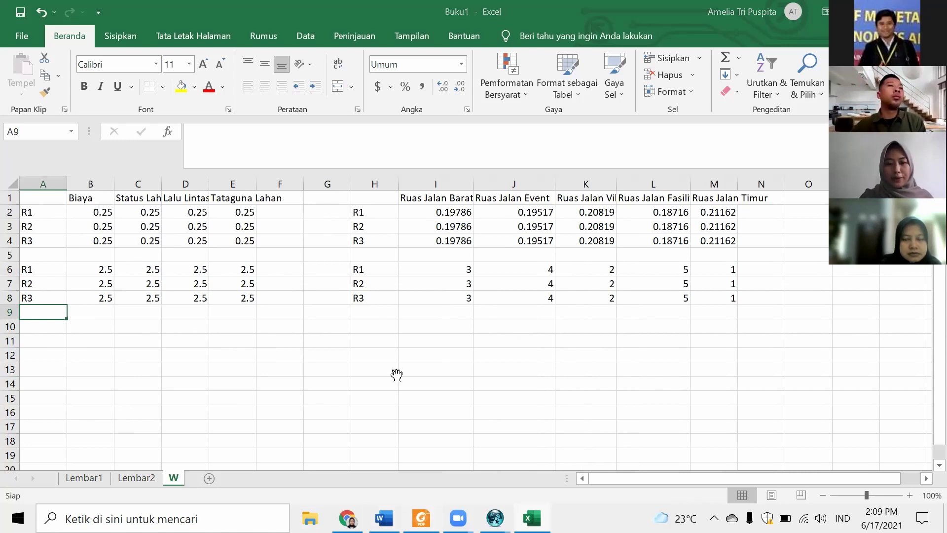
# - Switch to the SLIDE ANP.pdf in Foxit Reader and compare its Transpose example on page 23 with sheets Lembar2 and W in Excel
pyautogui.hotkey('alt', 'Tab')
pyautogui.scroll(4, 395, 370)
pyautogui.scroll(10, 409, 363)
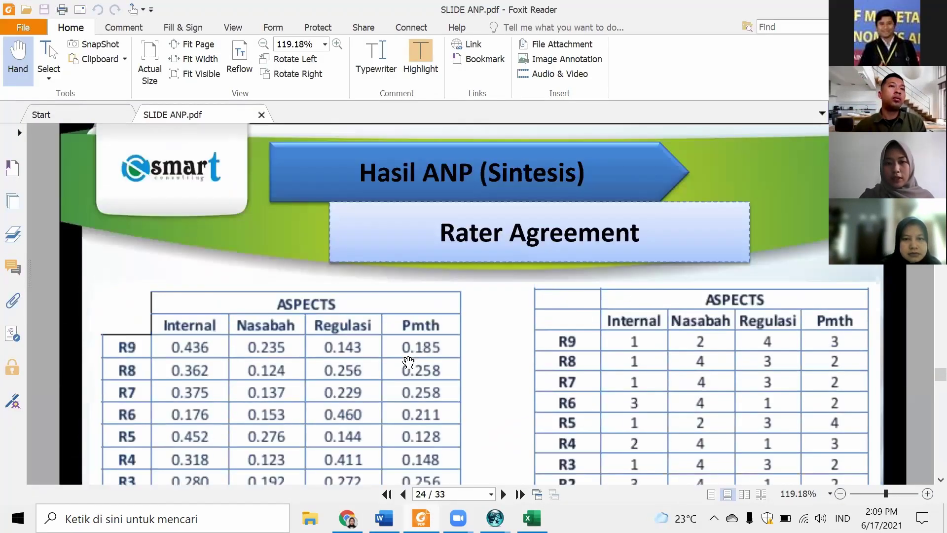
pyautogui.scroll(5, 408, 362)
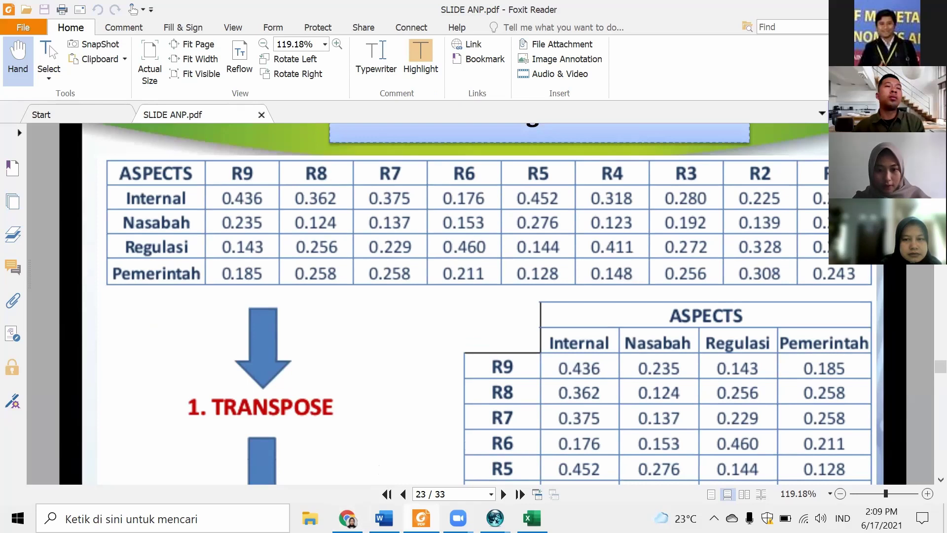
pyautogui.click(384, 518)
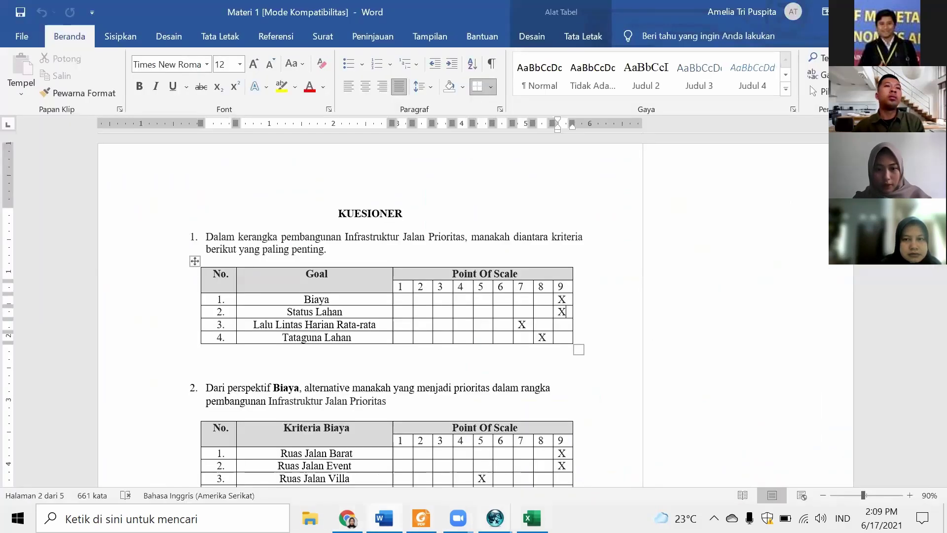
pyautogui.hotkey('alt', 'Tab')
pyautogui.click(135, 478)
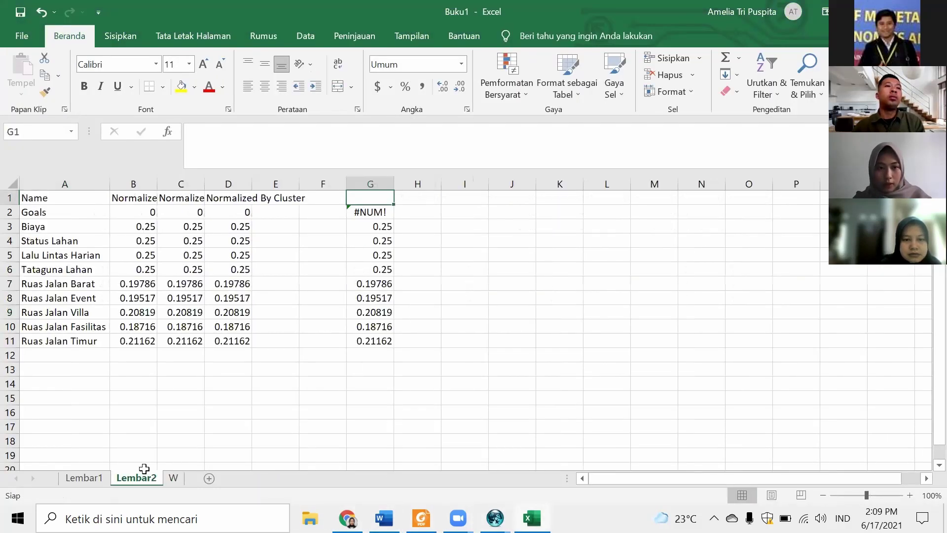
pyautogui.hotkey('alt', 'Tab')
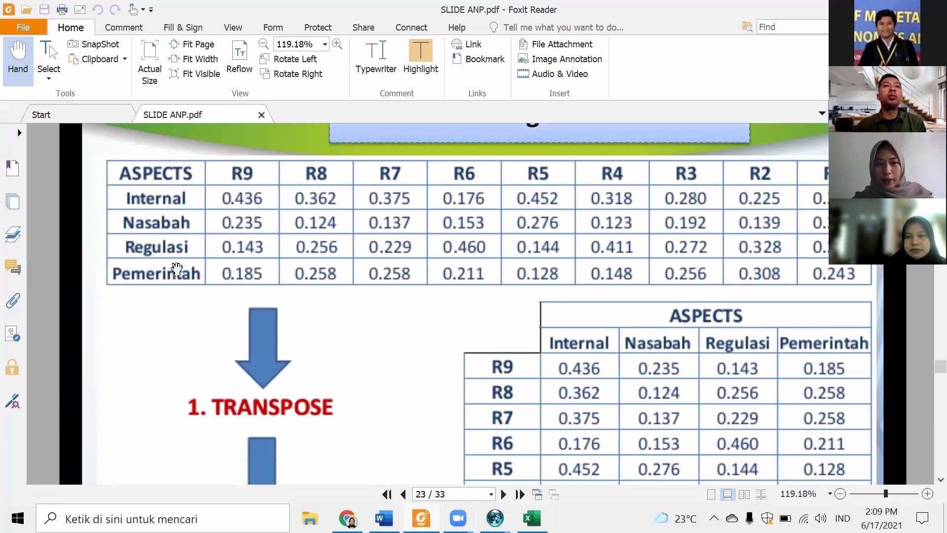
pyautogui.scroll(-3, 585, 329)
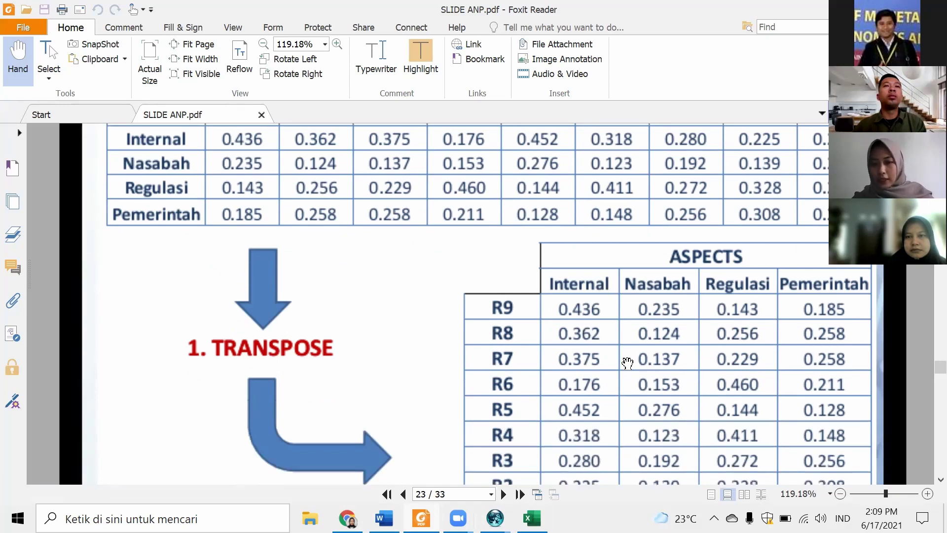
pyautogui.scroll(-3, 627, 363)
pyautogui.hotkey('alt', 'Tab')
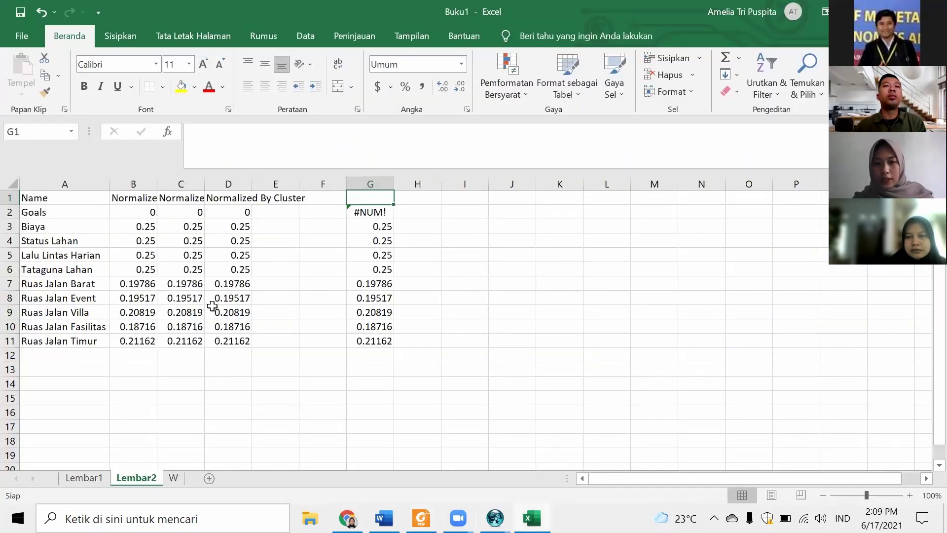
pyautogui.click(175, 478)
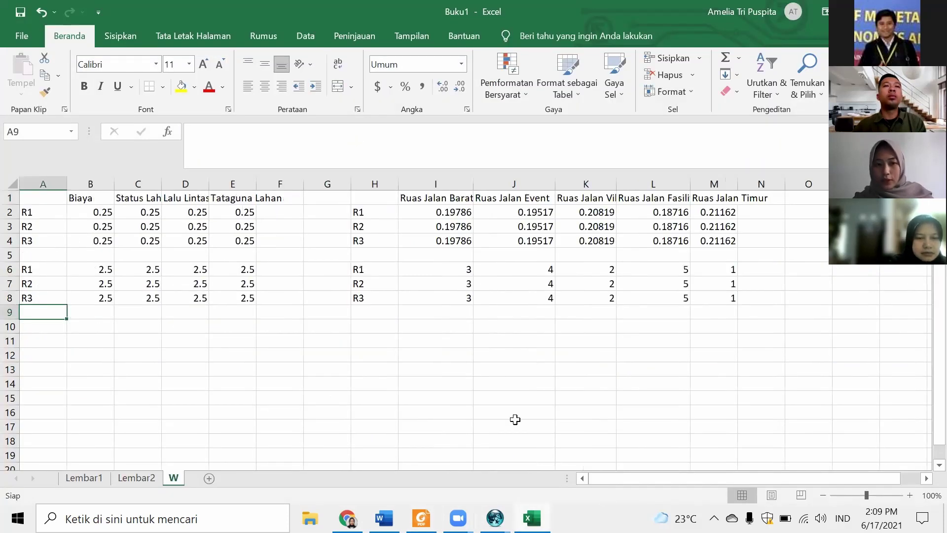
# - Switch to SLIDE ANP.pdf in Foxit Reader and examine the Rater Agreement ranking example with its TOTAL row on page 24
pyautogui.hotkey('alt', 'Tab')
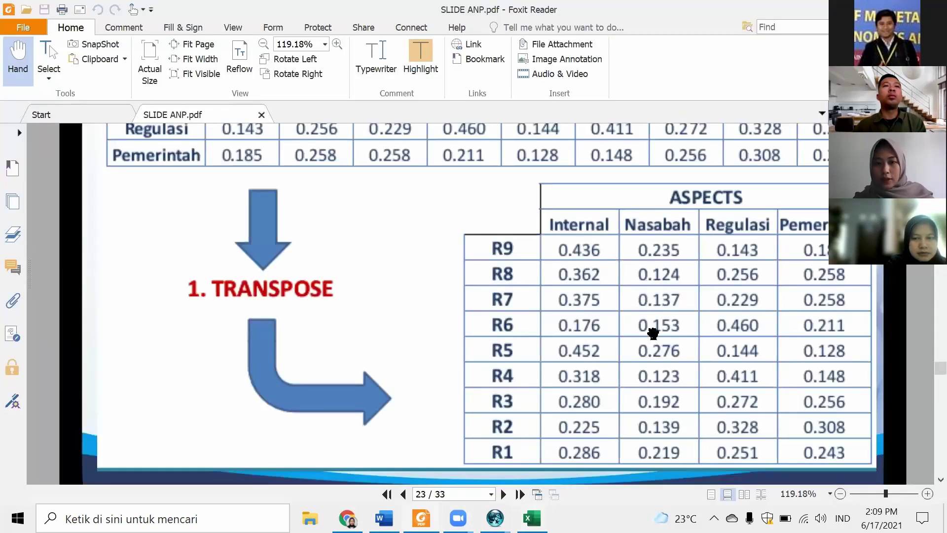
pyautogui.scroll(-3, 652, 336)
pyautogui.scroll(-20, 652, 335)
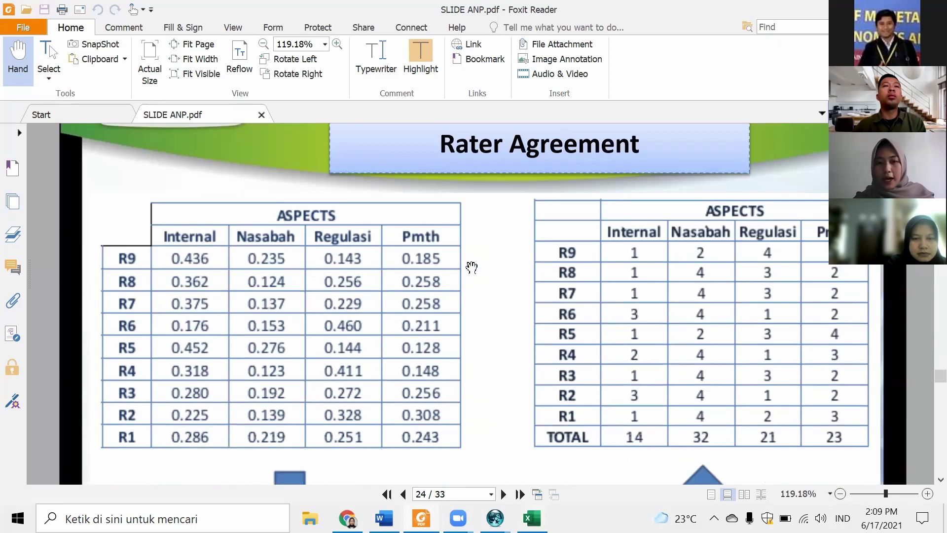
pyautogui.scroll(-1, 329, 268)
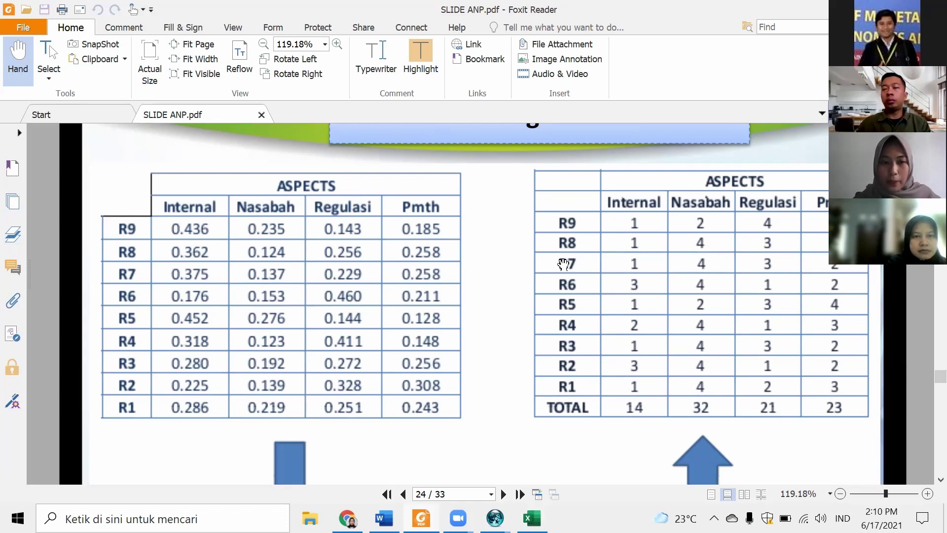
pyautogui.scroll(-2, 549, 265)
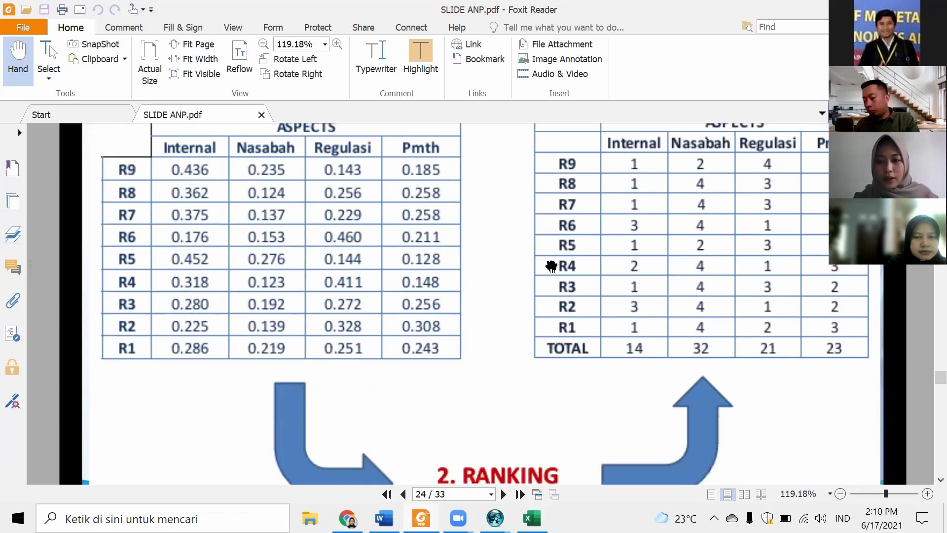
pyautogui.scroll(-1, 597, 275)
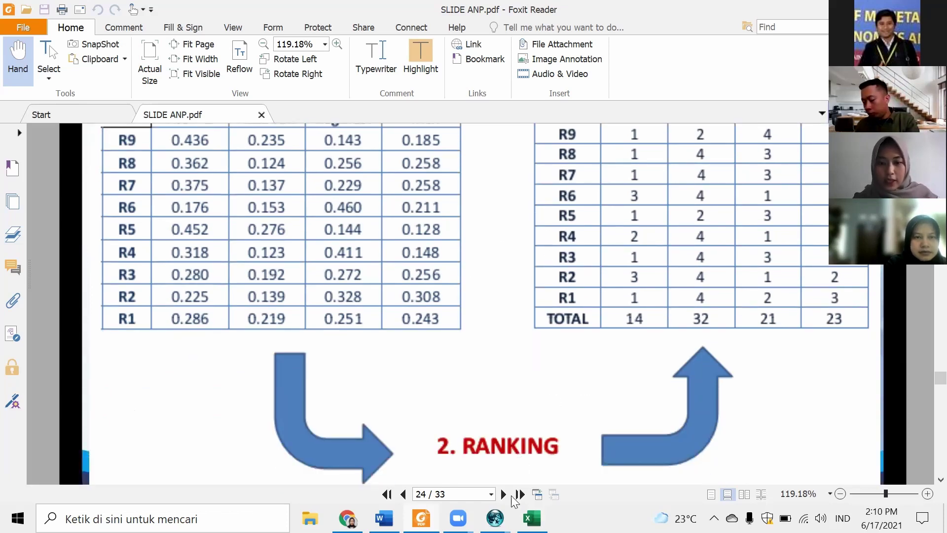
# - Switch to Excel and label cell A9 on sheet W as TOTAL
pyautogui.hotkey('alt', 'Tab')
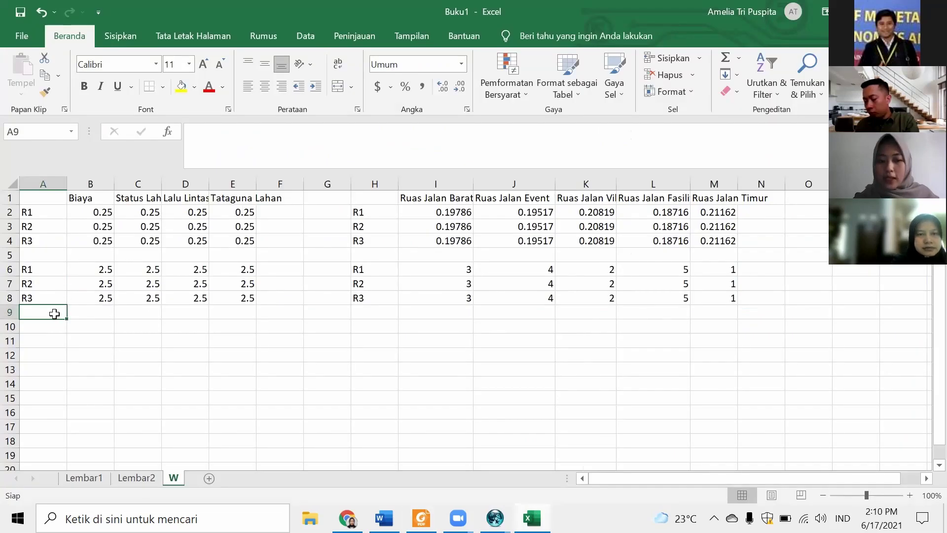
pyautogui.write('TOTAL')
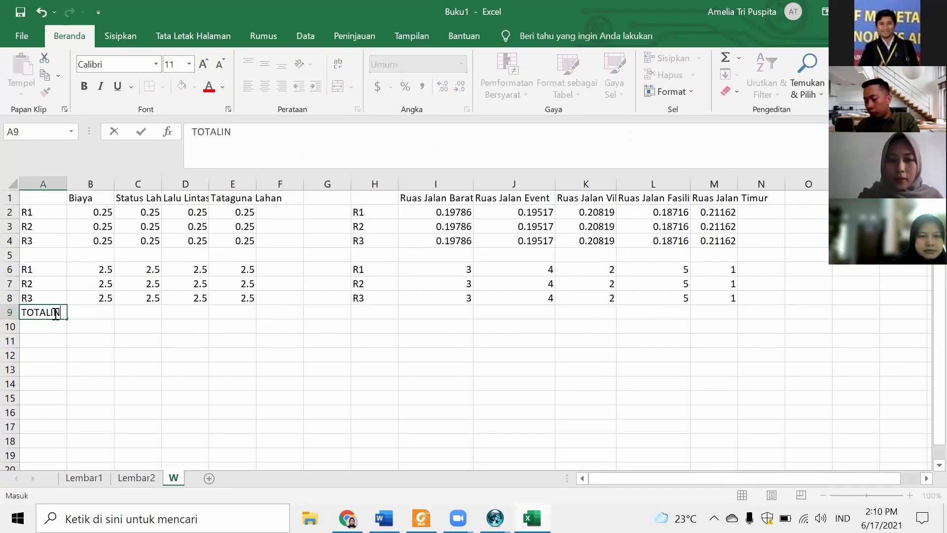
pyautogui.press('Tab')
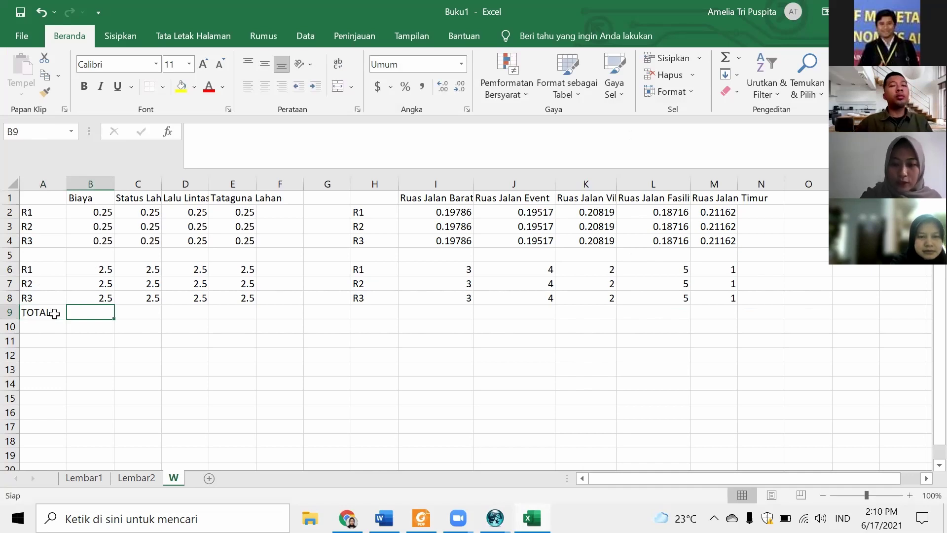
# - Total the three respondents' Biaya ranks in B9 with =SUM(B6:B8)
pyautogui.write('=')
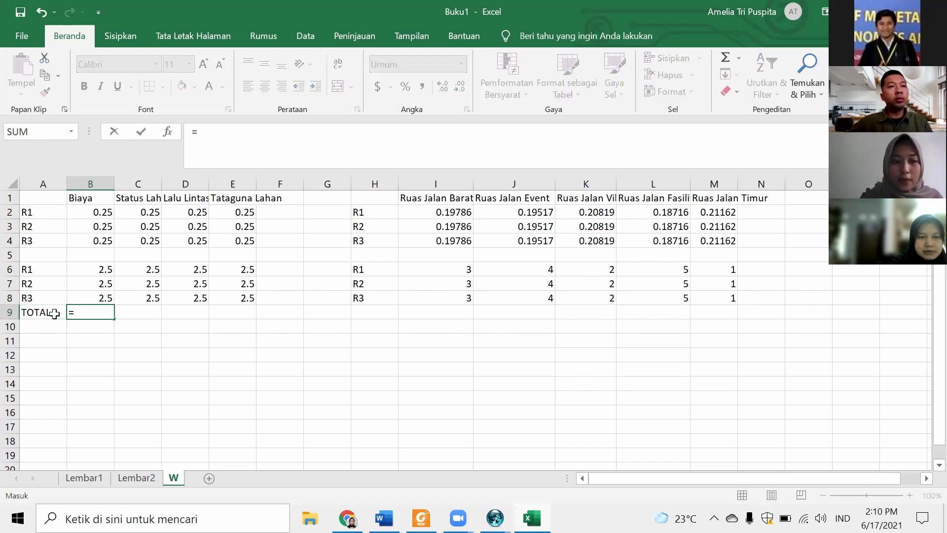
pyautogui.write('SUM')
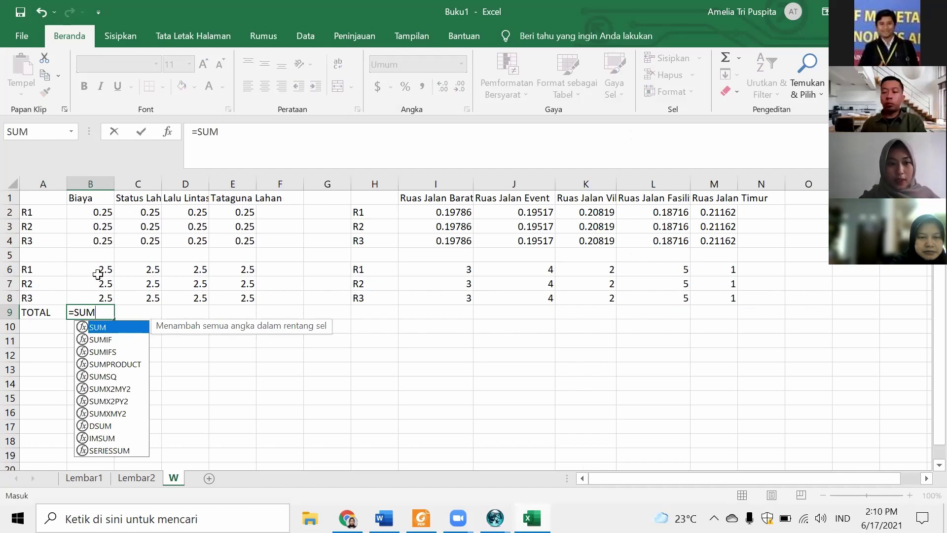
pyautogui.click(100, 269)
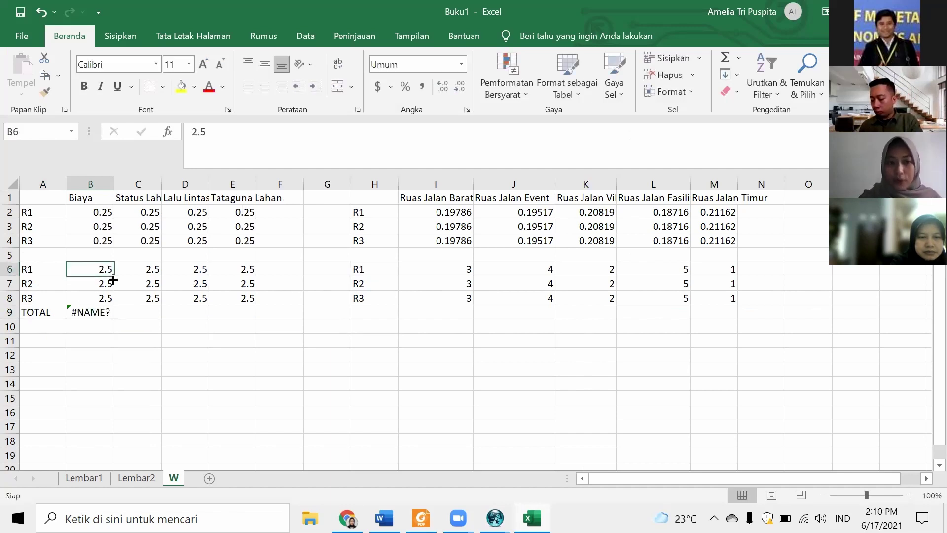
pyautogui.click(92, 312)
pyautogui.click(233, 135)
pyautogui.write('(')
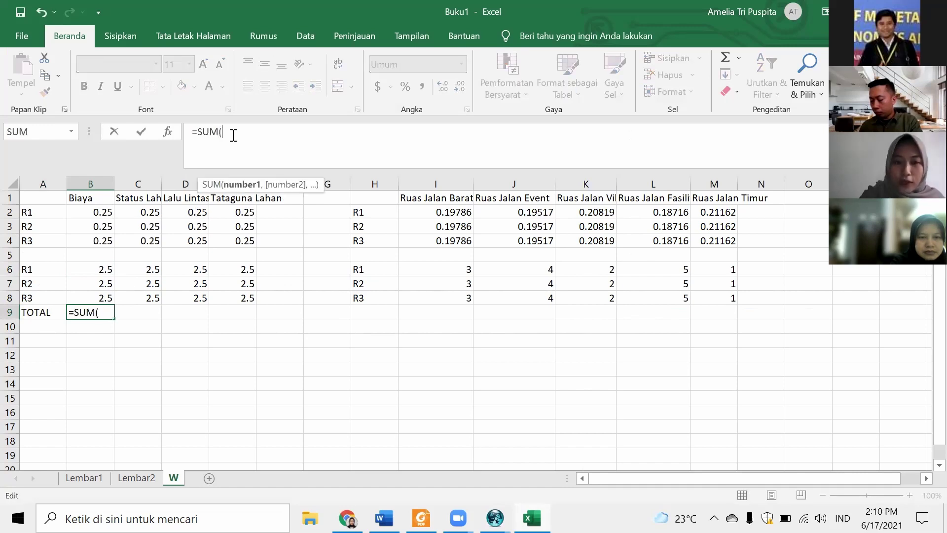
pyautogui.click(91, 269)
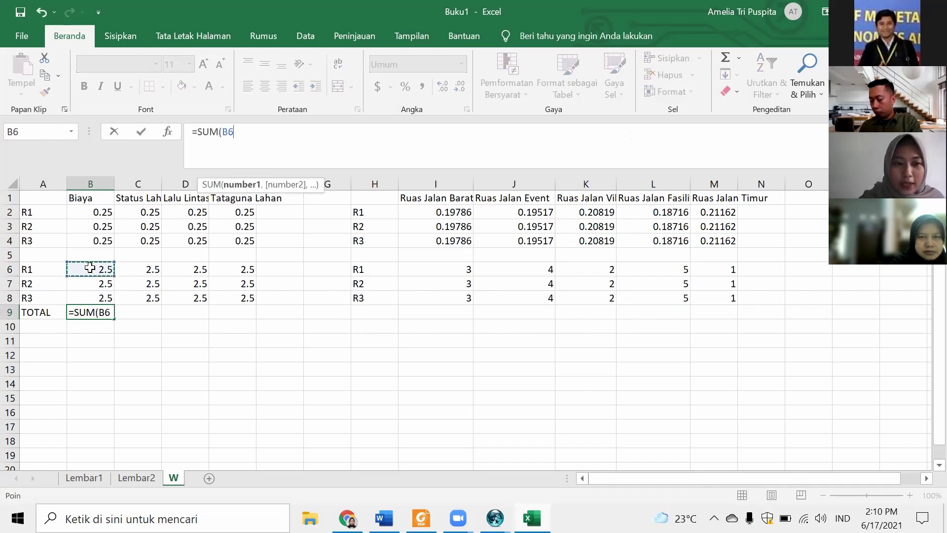
pyautogui.moveTo(117, 270); pyautogui.dragTo(111, 298)
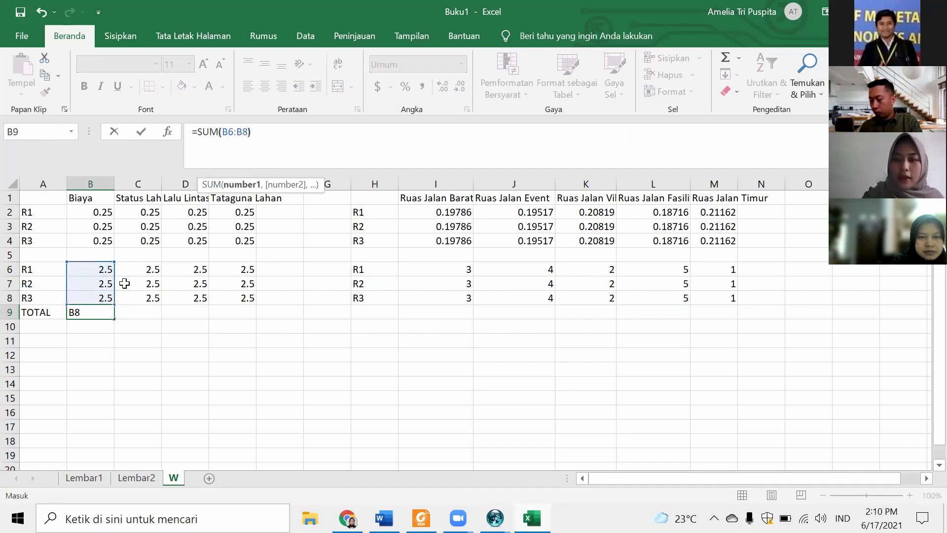
pyautogui.write(')')
pyautogui.press('Return')
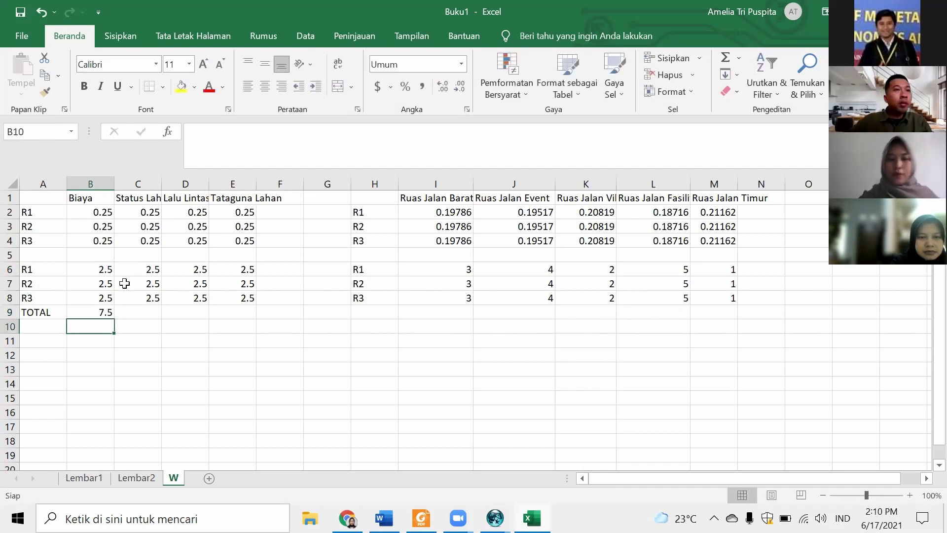
# - Fill the Biaya total formula from B9 across to E9 for the remaining criteria
pyautogui.click(106, 314)
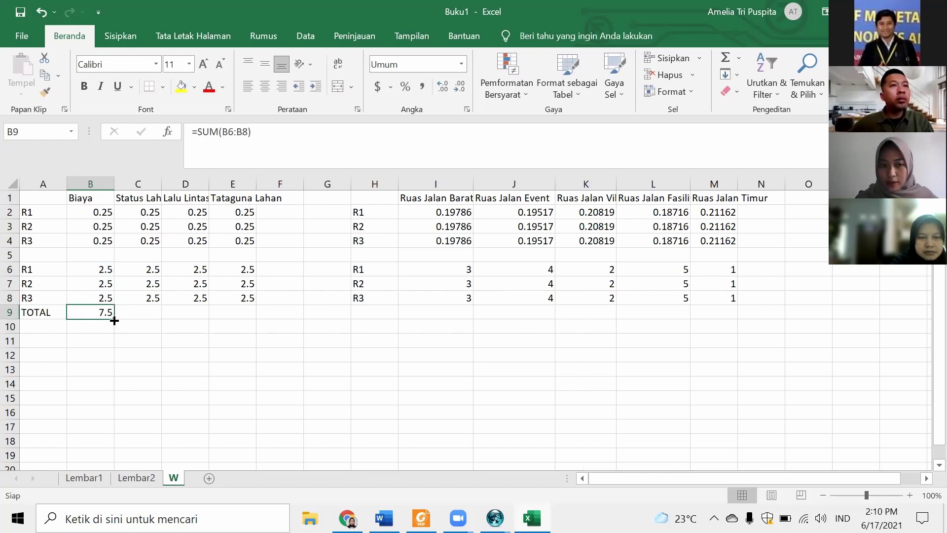
pyautogui.moveTo(114, 319); pyautogui.dragTo(244, 318)
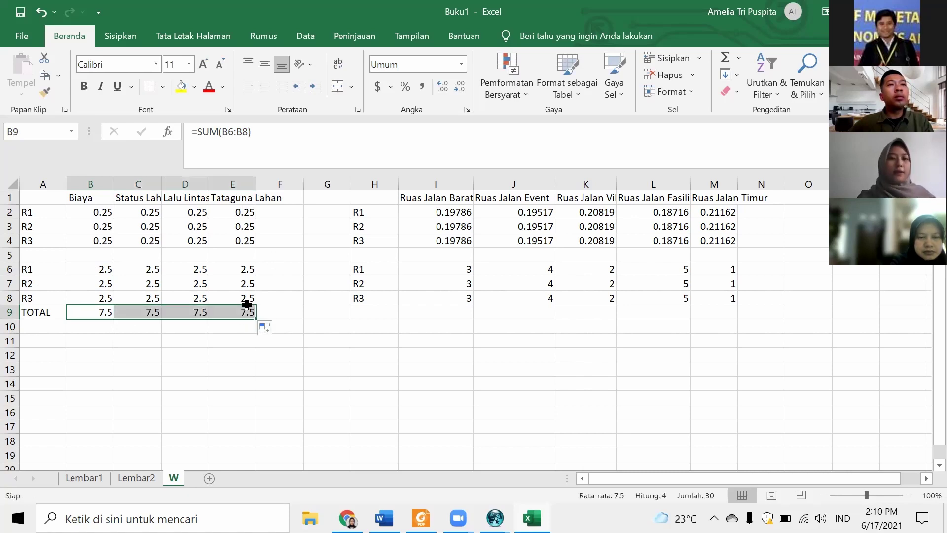
pyautogui.click(243, 311)
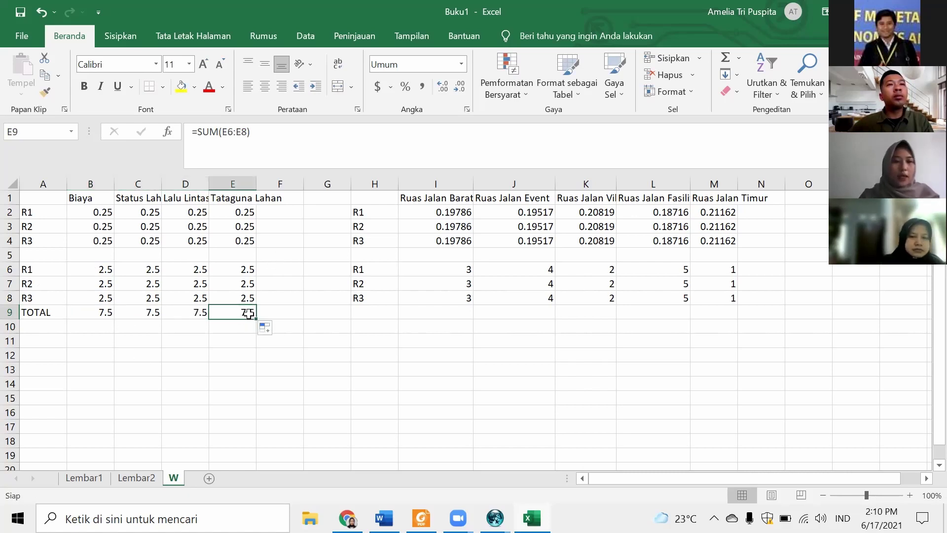
# - Label H9 as TOT and total the road ranks across I9:M9, starting with =SUM(I6:I8) in I9
pyautogui.click(368, 309)
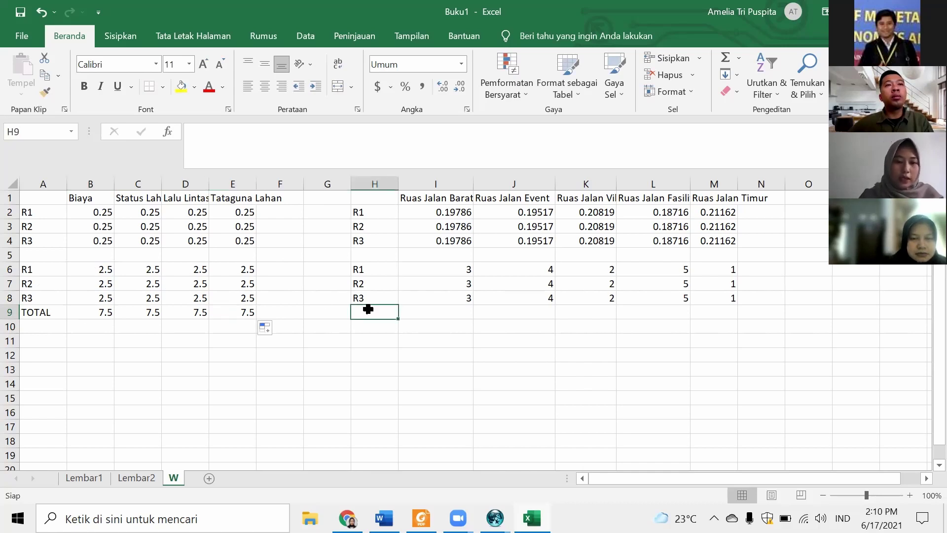
pyautogui.write('TOT')
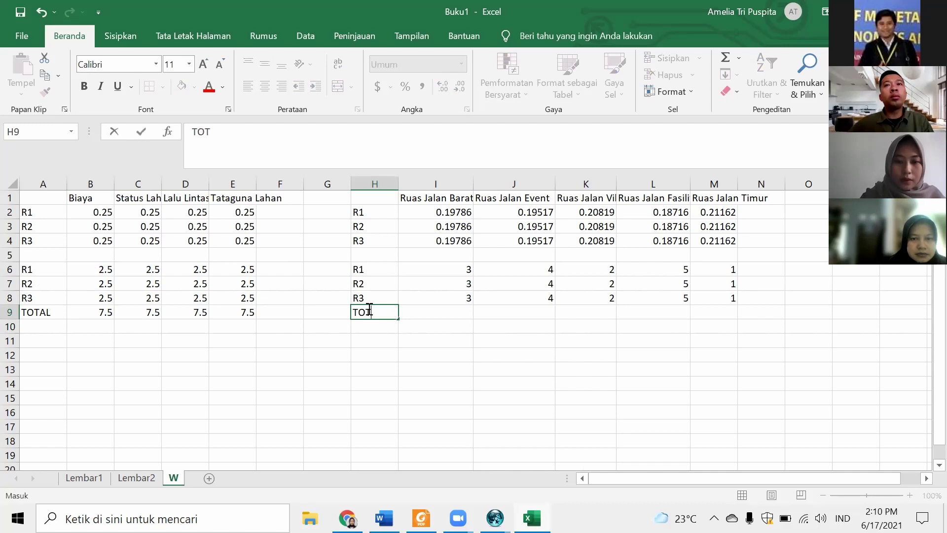
pyautogui.press('Tab')
pyautogui.write('=')
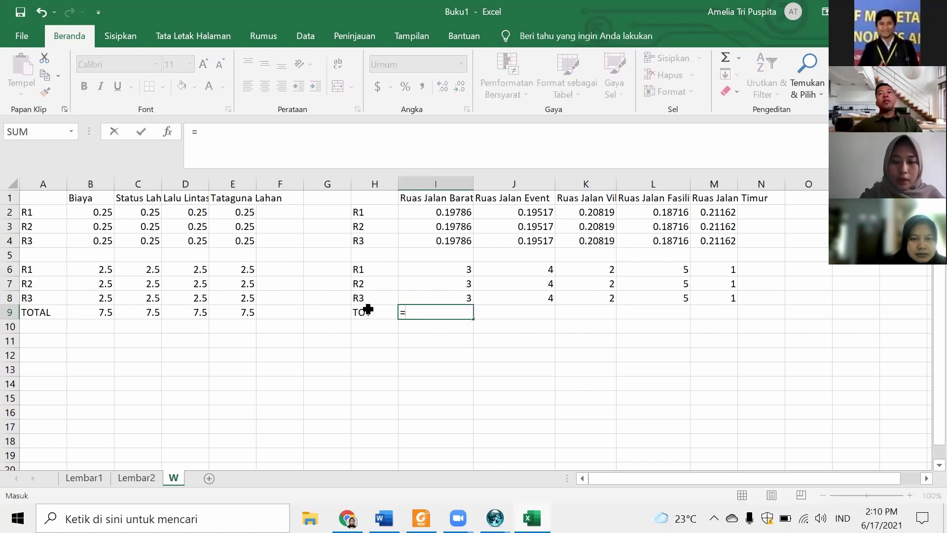
pyautogui.write('SUM(')
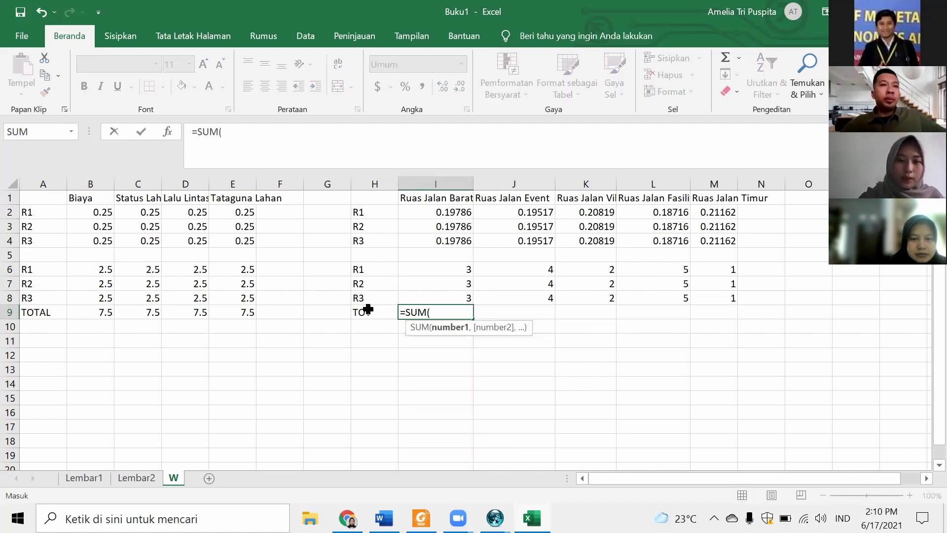
pyautogui.moveTo(466, 273); pyautogui.dragTo(466, 305)
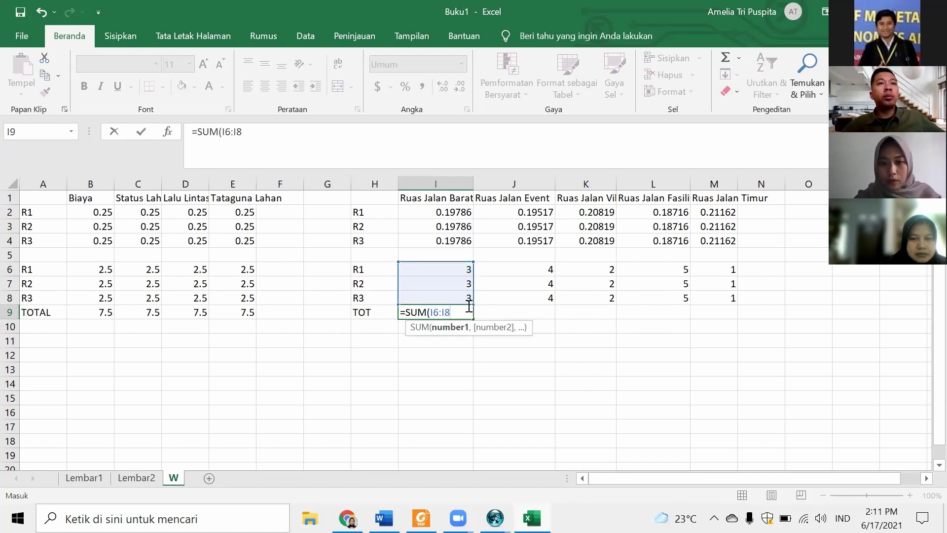
pyautogui.write(')')
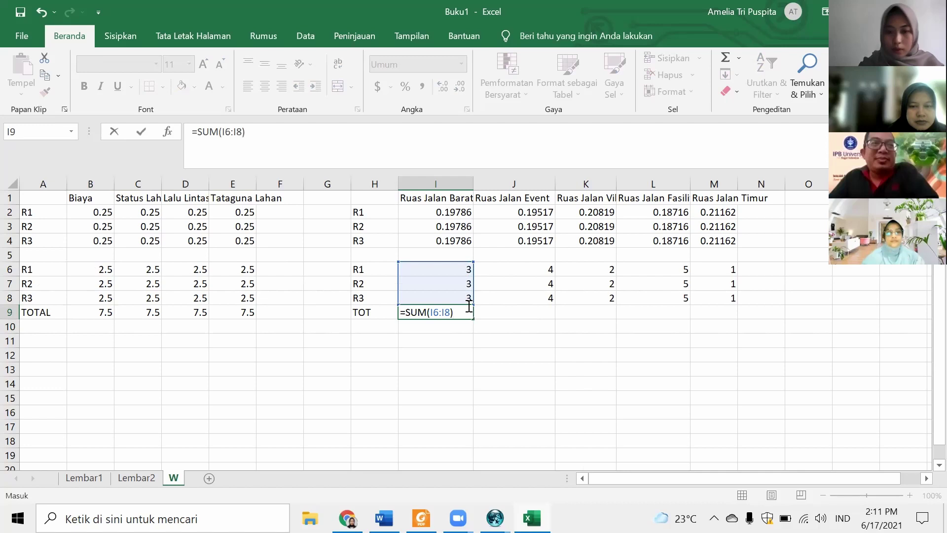
pyautogui.press('Return')
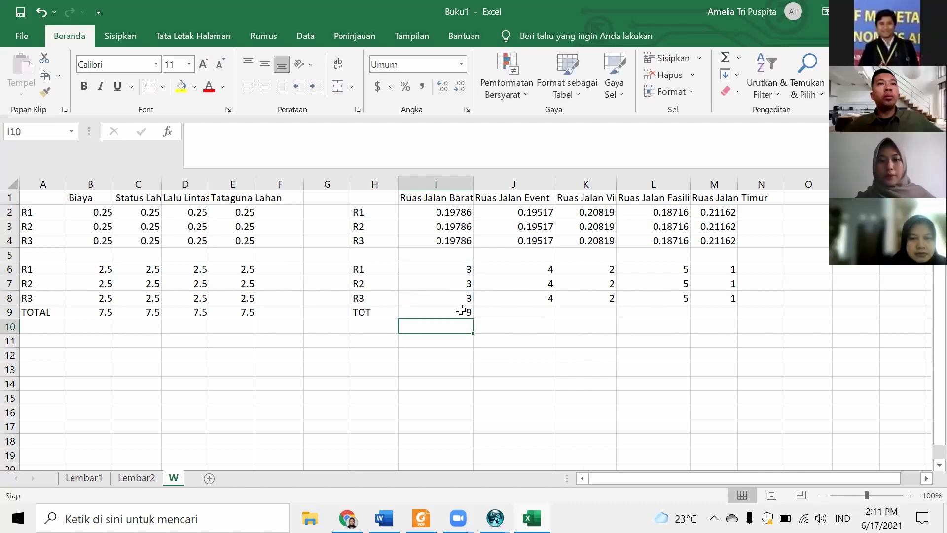
pyautogui.click(460, 309)
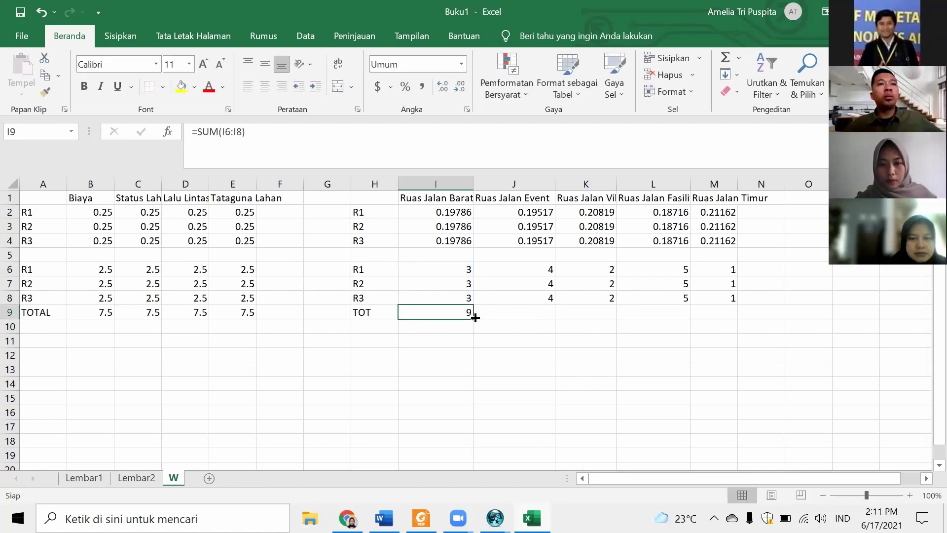
pyautogui.moveTo(472, 318); pyautogui.dragTo(719, 309)
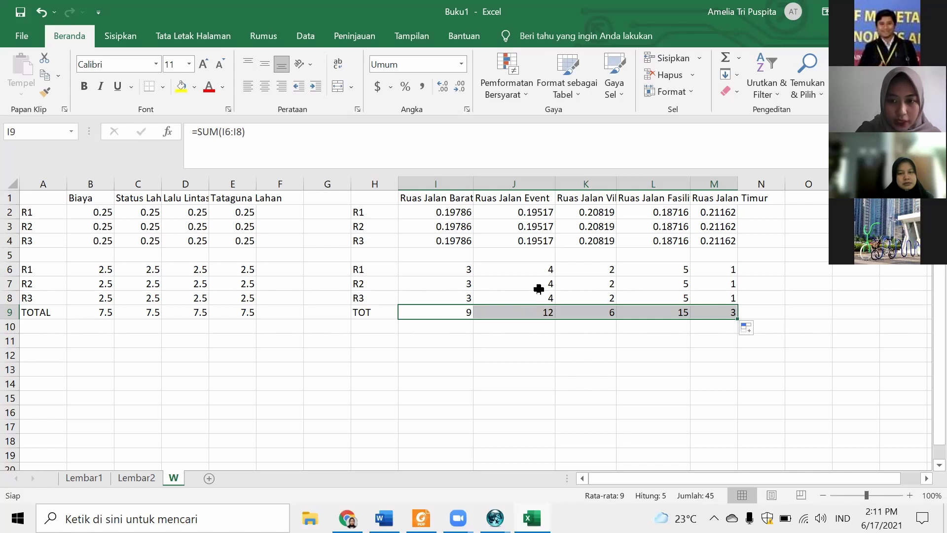
# - Switch to SLIDE ANP.pdf in Foxit Reader and examine the HITUNG W formulas on page 25
pyautogui.click(37, 344)
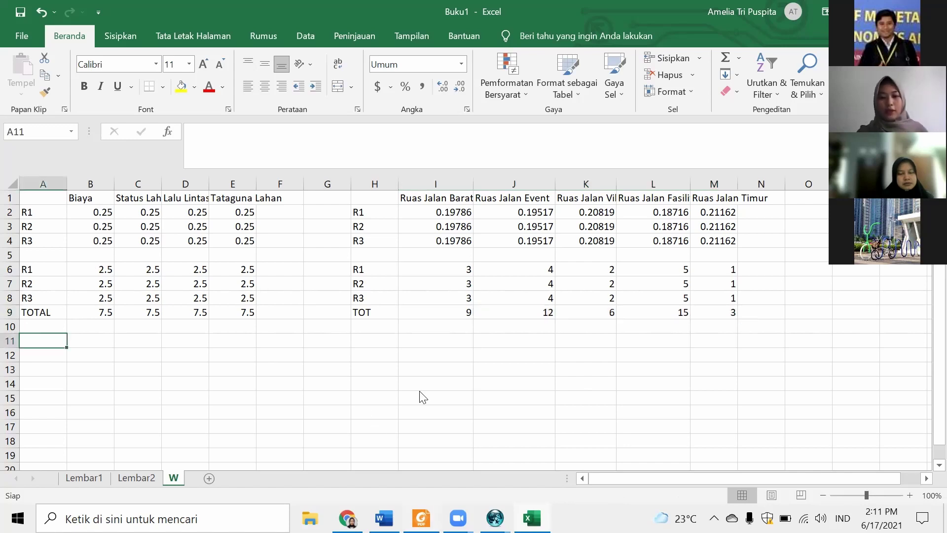
pyautogui.hotkey('alt', 'Tab')
pyautogui.scroll(-10, 424, 354)
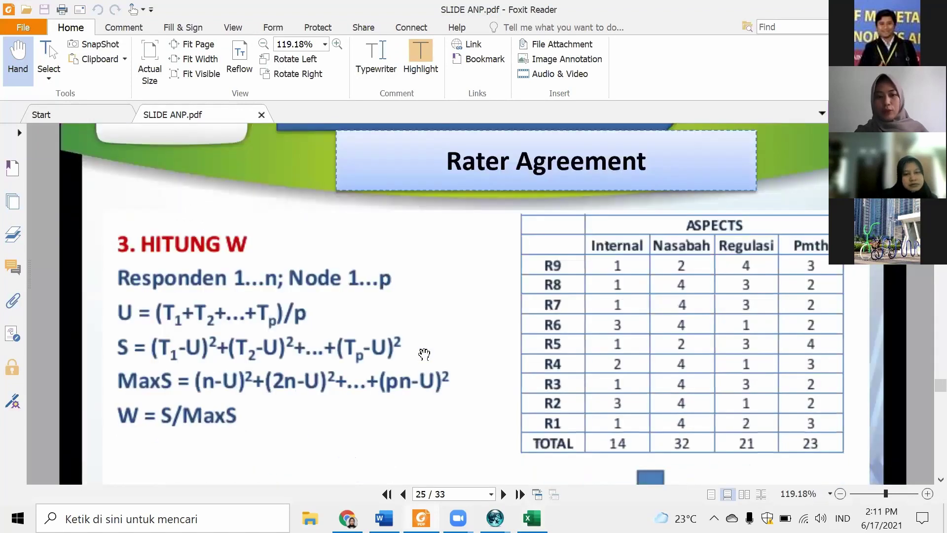
pyautogui.scroll(-1, 424, 353)
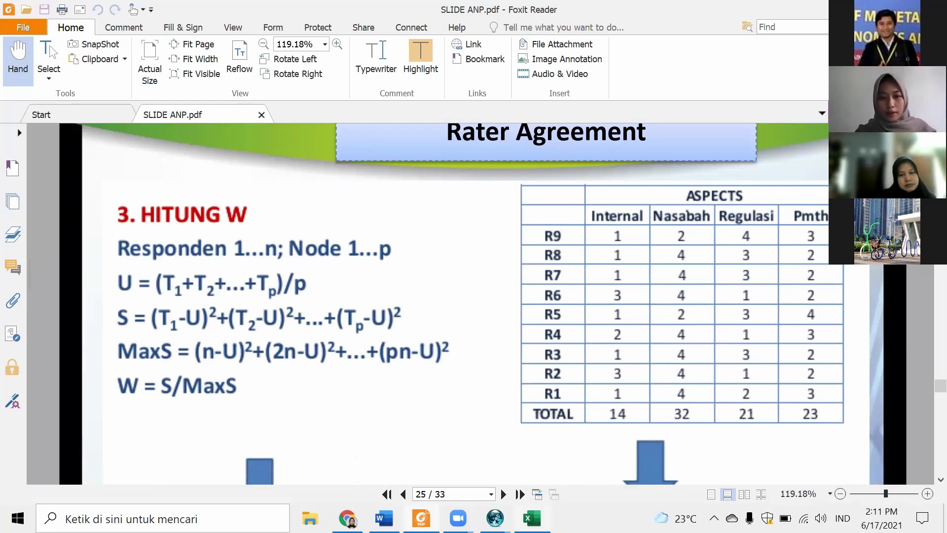
# - Switch to Excel and label cell A11 on sheet W as U
pyautogui.click(532, 518)
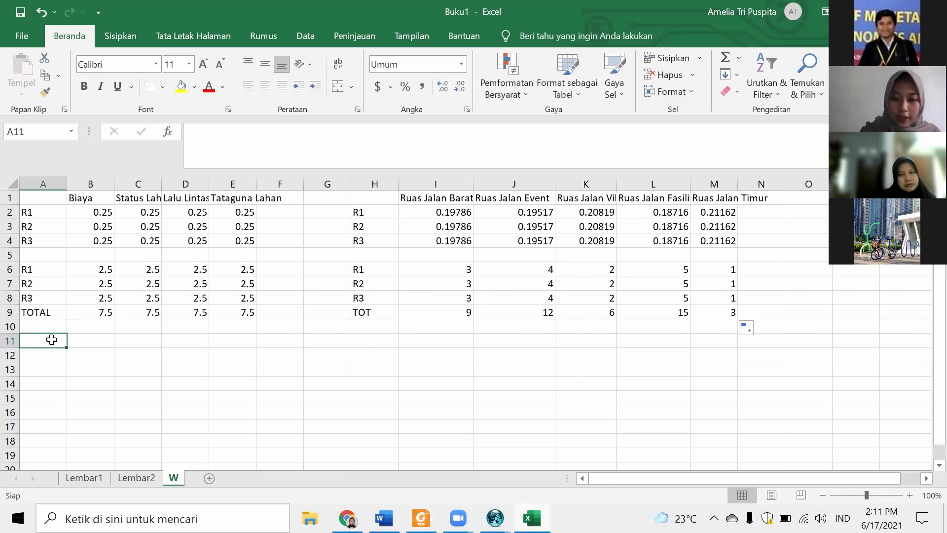
pyautogui.write('U')
pyautogui.press('Tab')
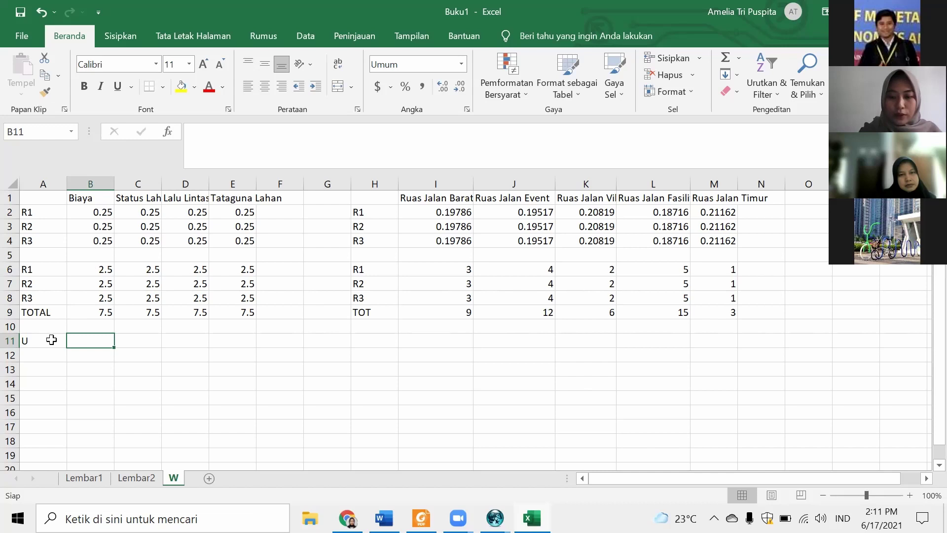
# - Recheck the formula for U on page 25 of SLIDE ANP.pdf in Foxit Reader, then return to the emptied cell B11 in Excel
pyautogui.write('(')
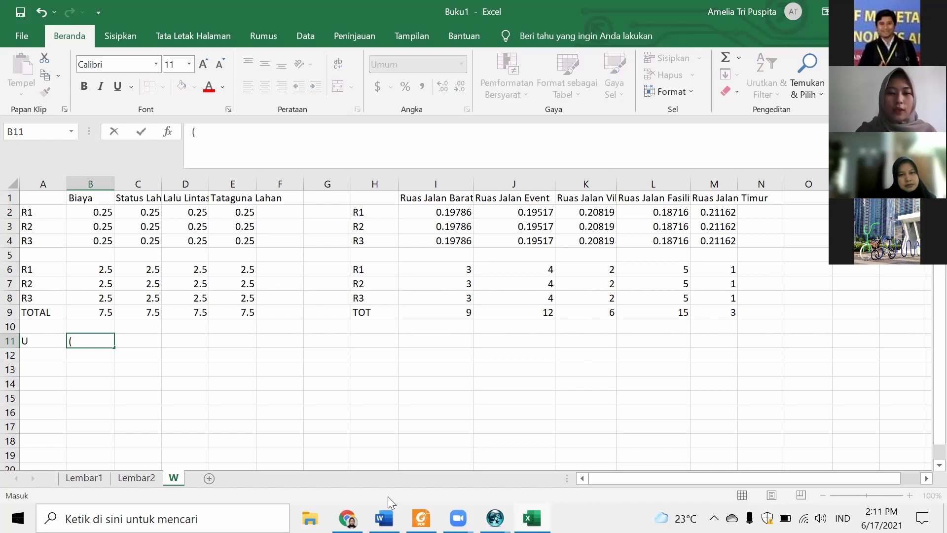
pyautogui.click(421, 518)
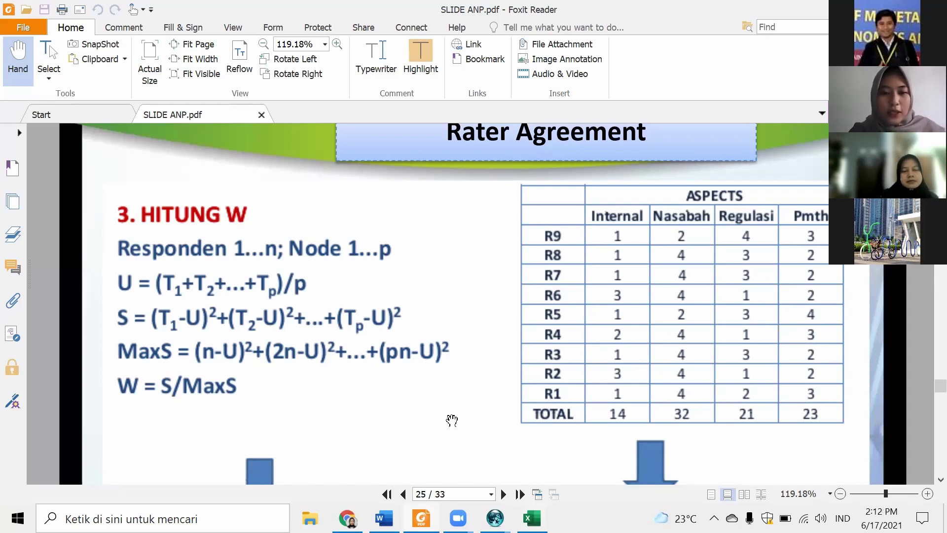
pyautogui.moveTo(532, 518)
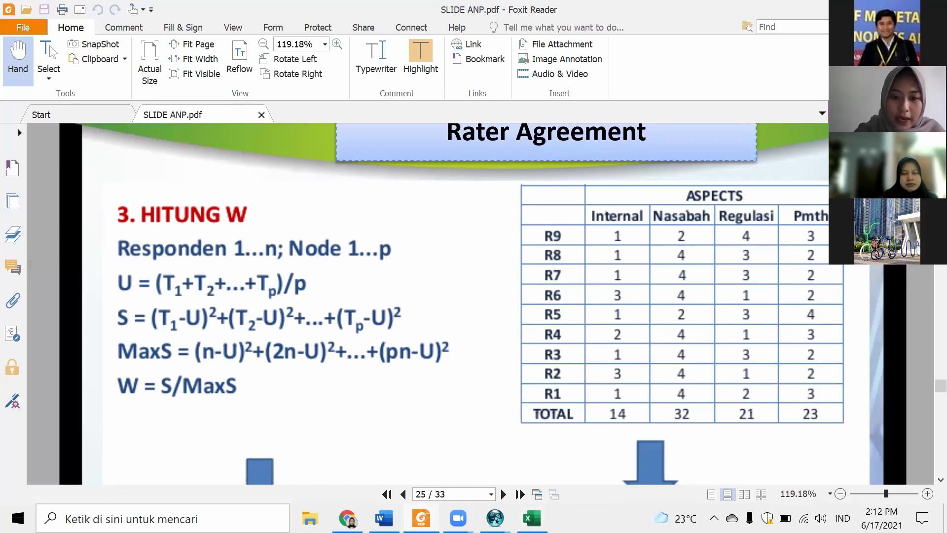
pyautogui.hotkey('alt', 'Tab')
pyautogui.write('(')
pyautogui.press('BackSpace')
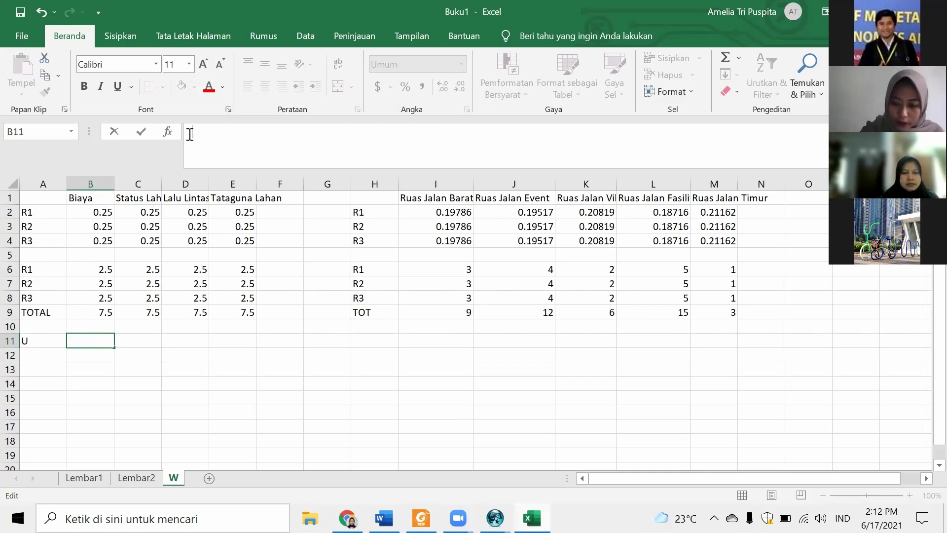
# - Start the U formula in B11 with =(B9+, replacing the B9:E9 range reference with an addition
pyautogui.write('=(')
pyautogui.click(98, 311)
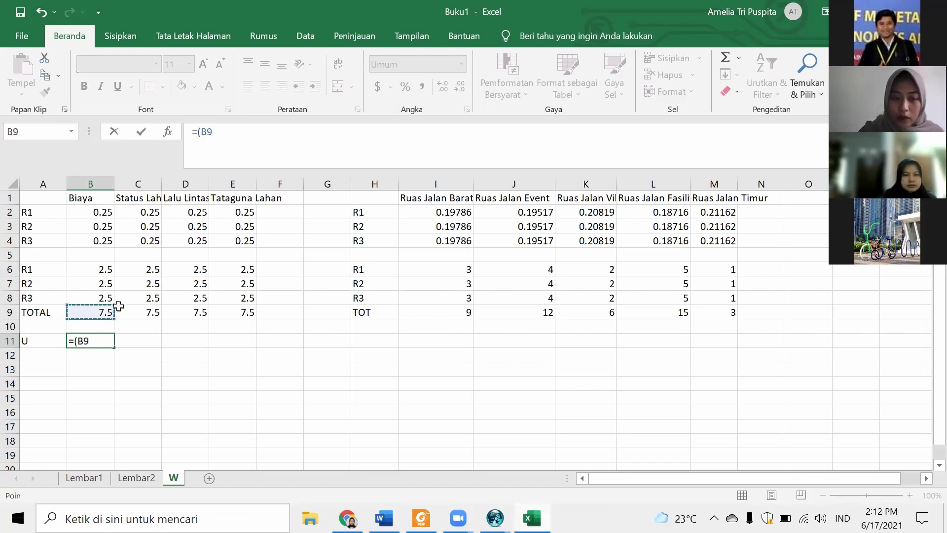
pyautogui.moveTo(113, 315); pyautogui.dragTo(239, 314)
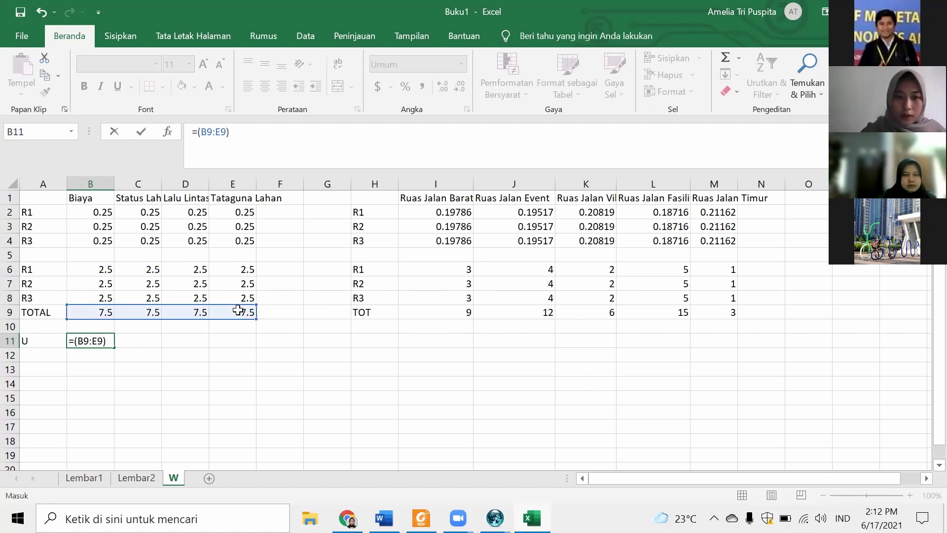
pyautogui.click(94, 338)
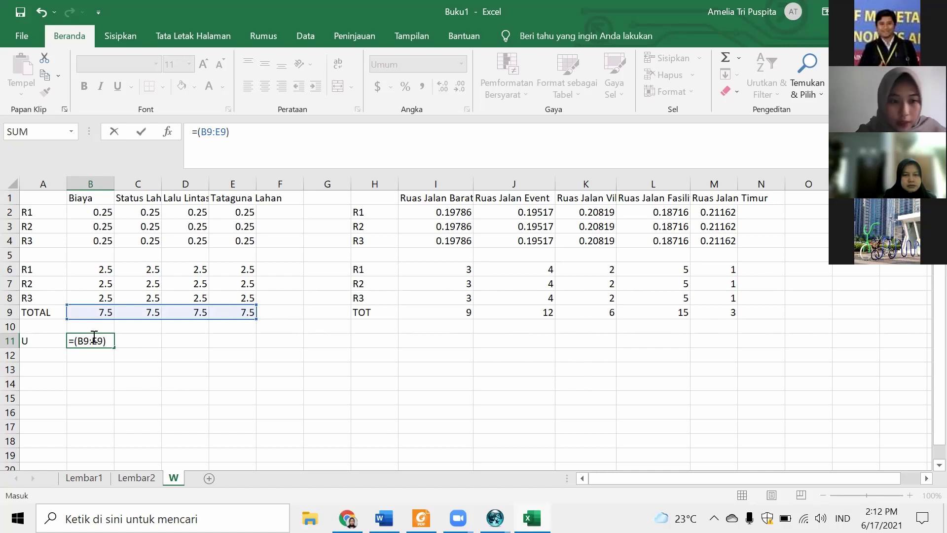
pyautogui.click(217, 135)
pyautogui.press('BackSpace')
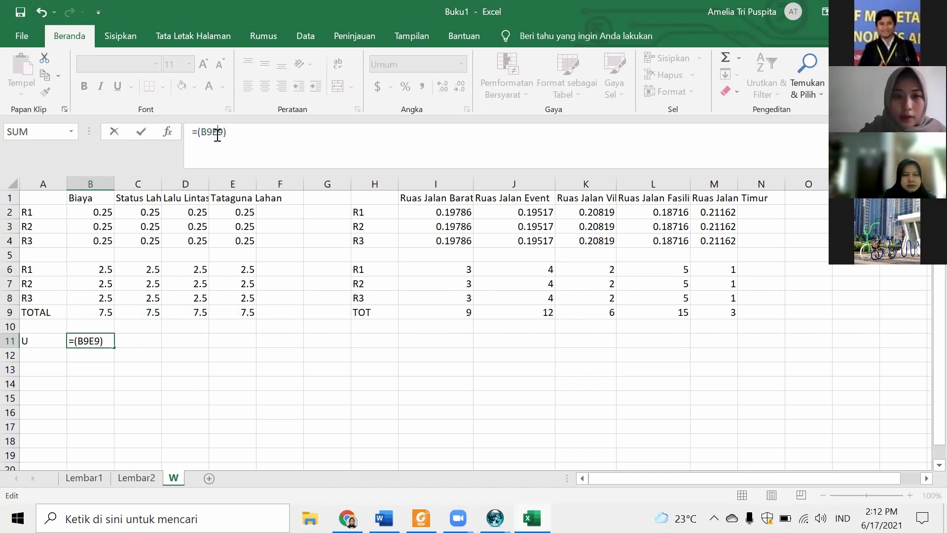
pyautogui.press('Delete')
pyautogui.press('Delete')
pyautogui.write('=')
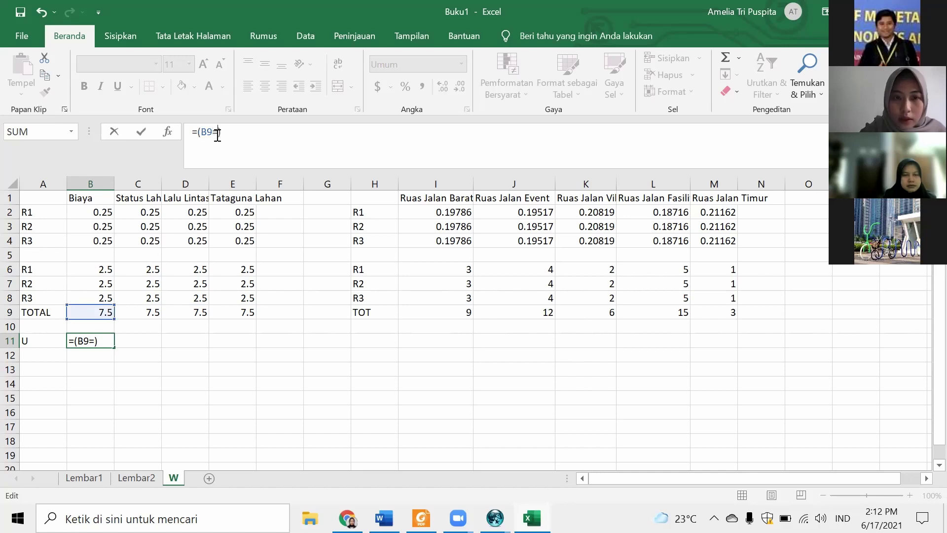
pyautogui.press('BackSpace')
pyautogui.write('+')
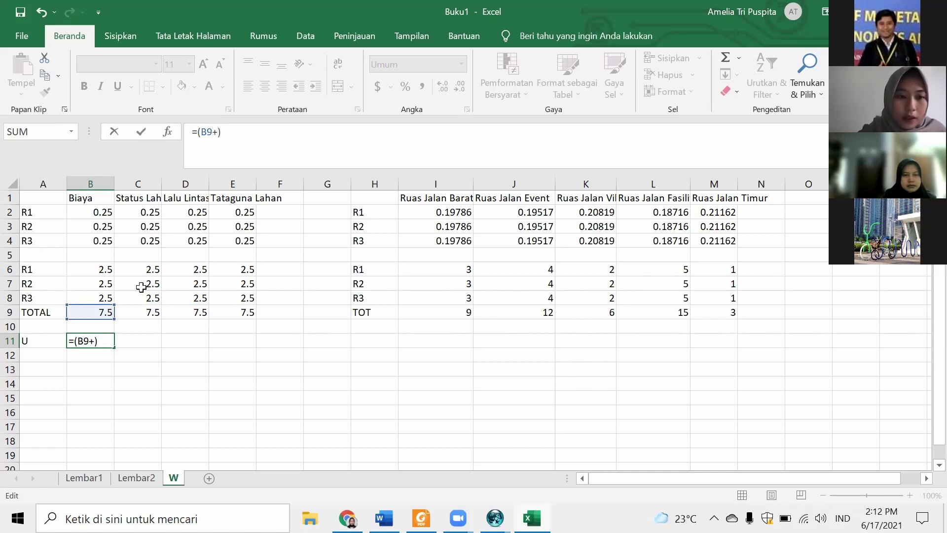
# - Complete the U formula for the criteria totals in B11 as =(B9+C9+D9+E9)/4
pyautogui.click(144, 312)
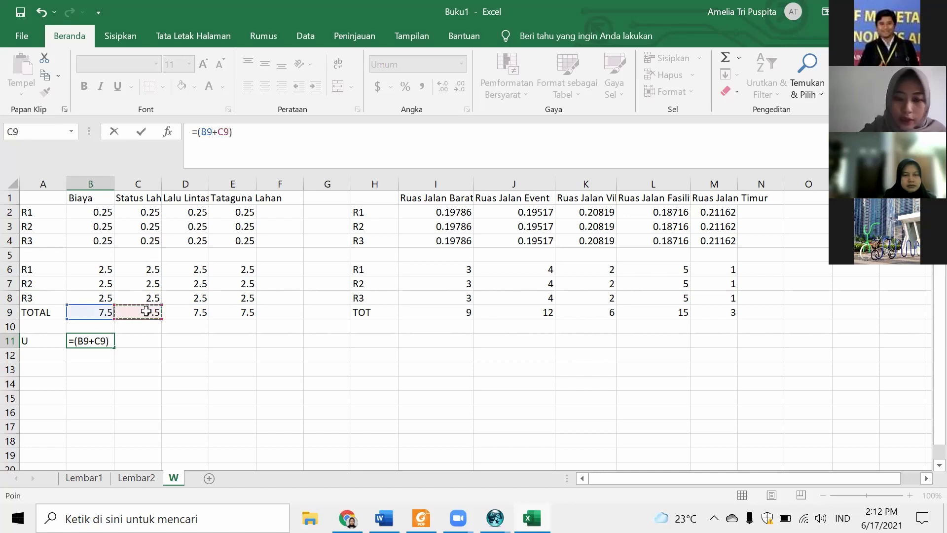
pyautogui.write('+')
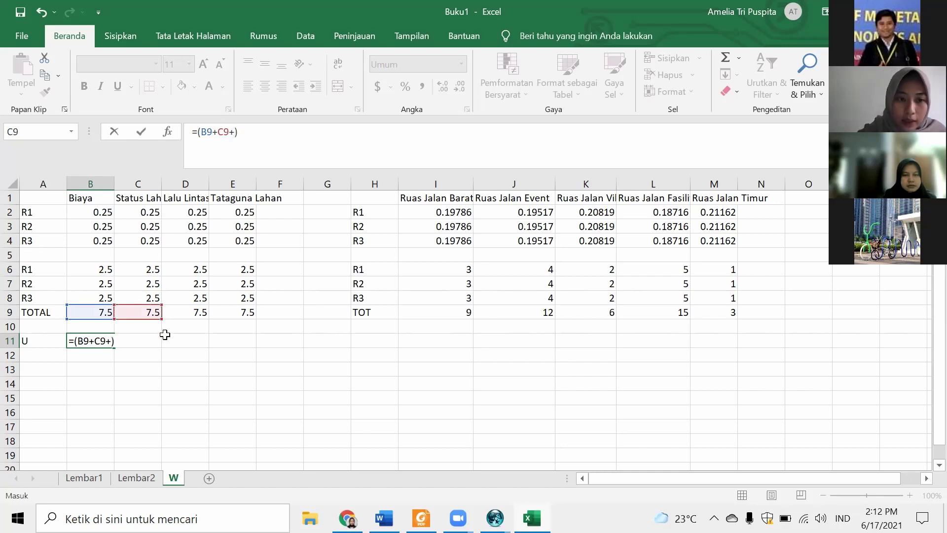
pyautogui.click(192, 309)
pyautogui.write('+')
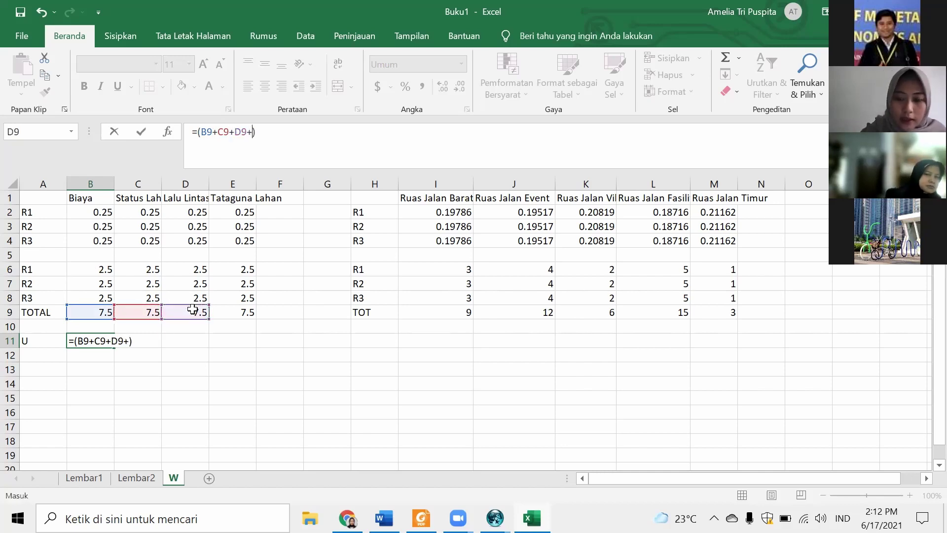
pyautogui.click(248, 313)
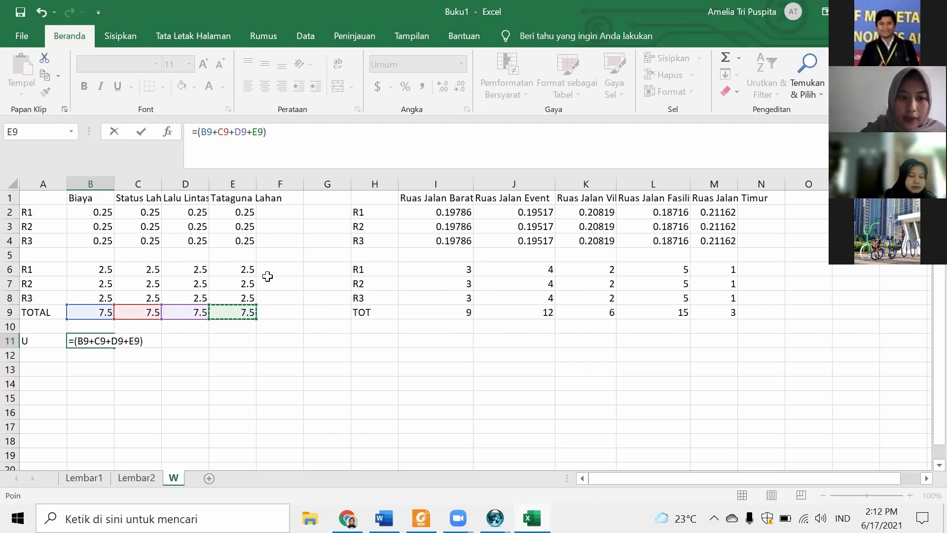
pyautogui.click(293, 141)
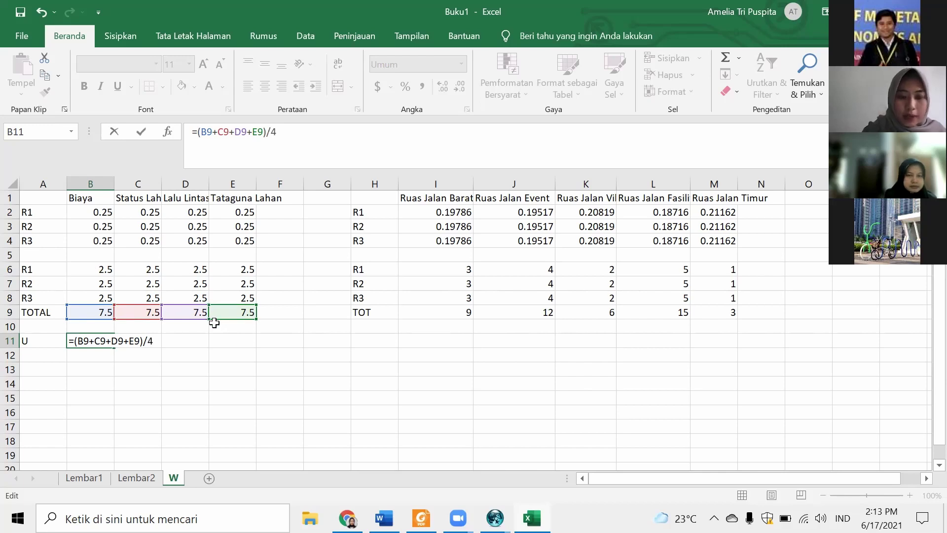
pyautogui.press('Return')
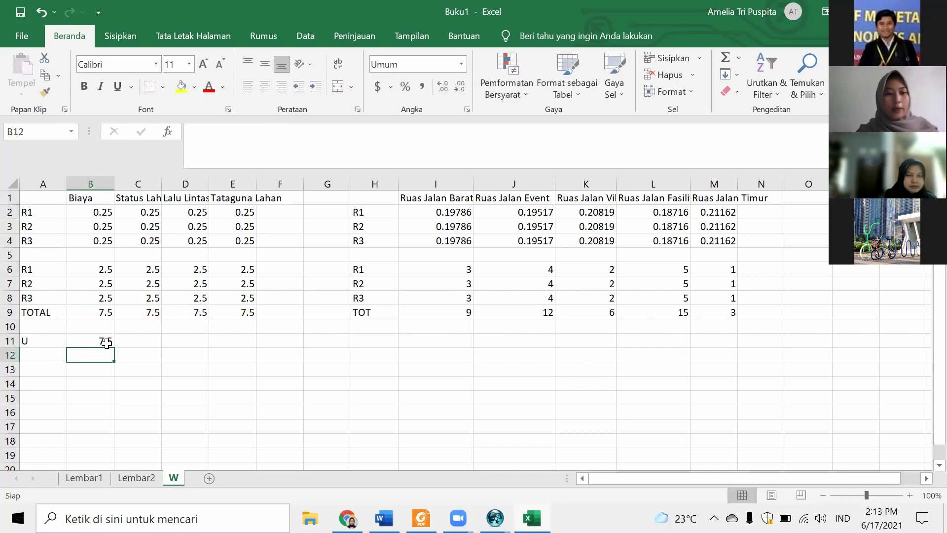
pyautogui.click(106, 343)
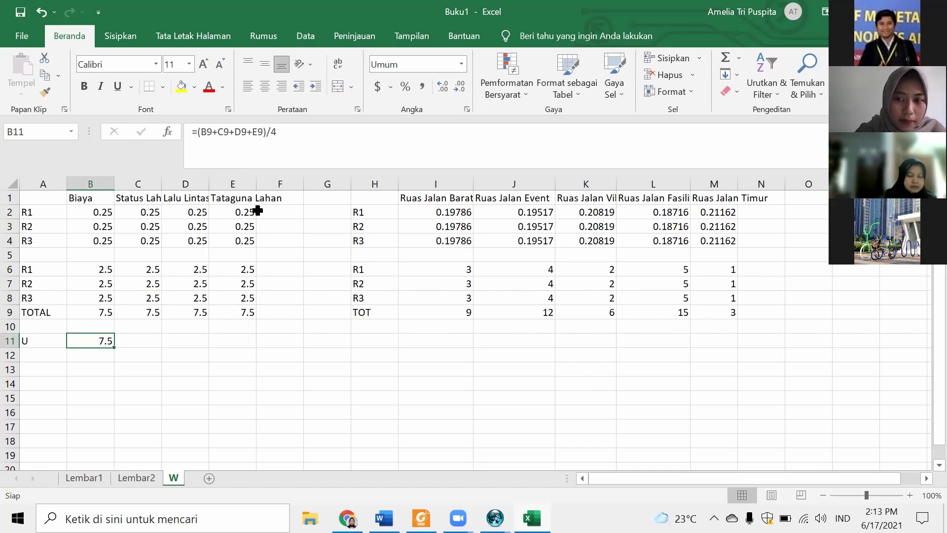
# - Check the HITUNG W formulas in SLIDE ANP.pdf in Foxit Reader, then return to cell A12 in Excel
pyautogui.click(414, 509)
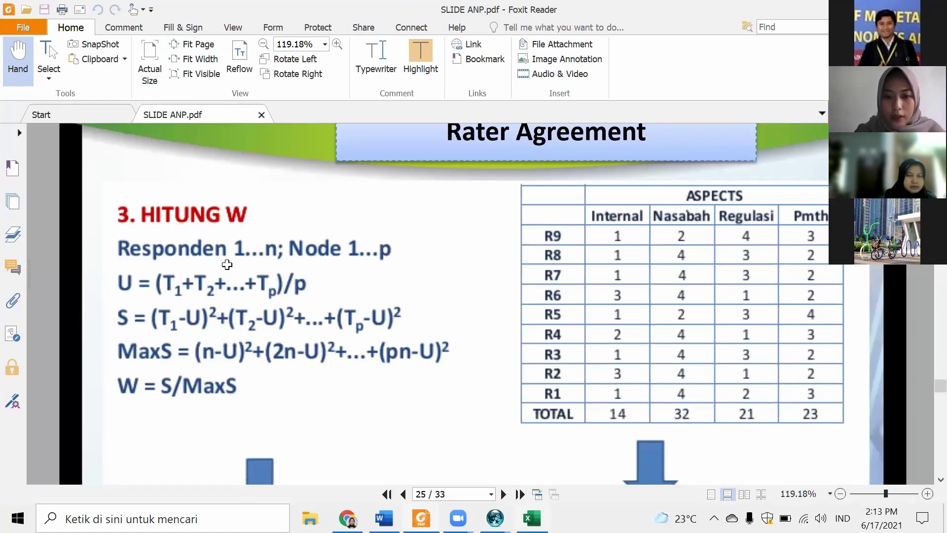
pyautogui.hotkey('alt', 'Tab')
pyautogui.click(50, 355)
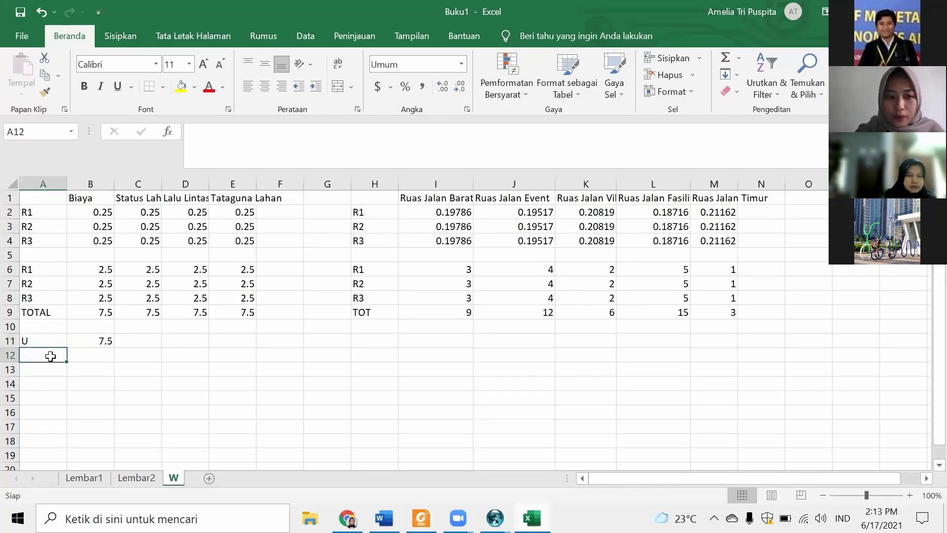
# - Label cell H11 below the road rank totals as U
pyautogui.click(367, 336)
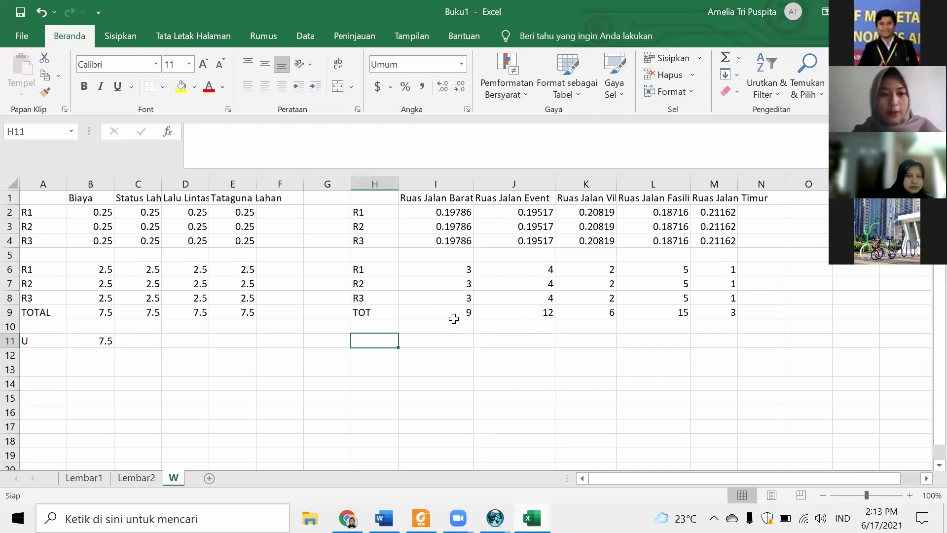
pyautogui.write('U')
pyautogui.press('Tab')
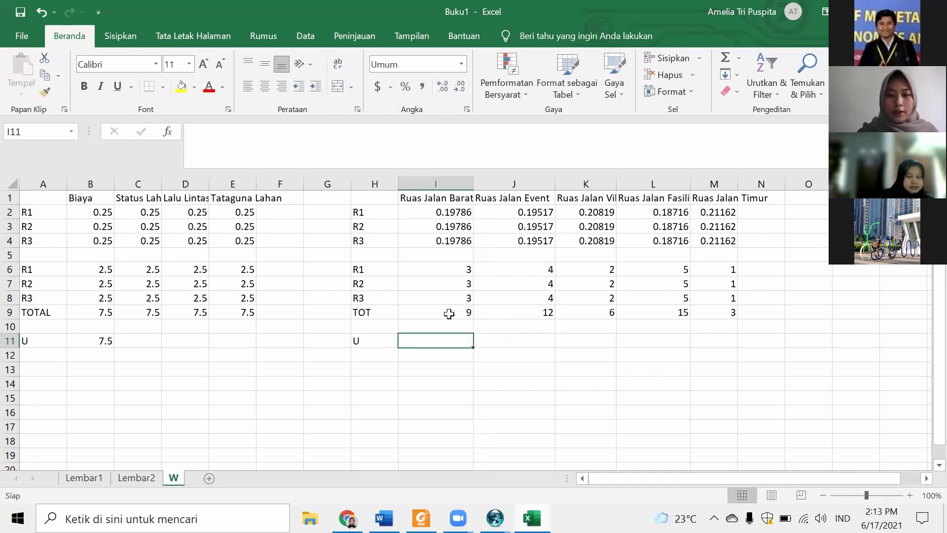
# - Calculate U for the road totals in I11 with =(I9+J9+K9+L9+M9)/5
pyautogui.write('=(')
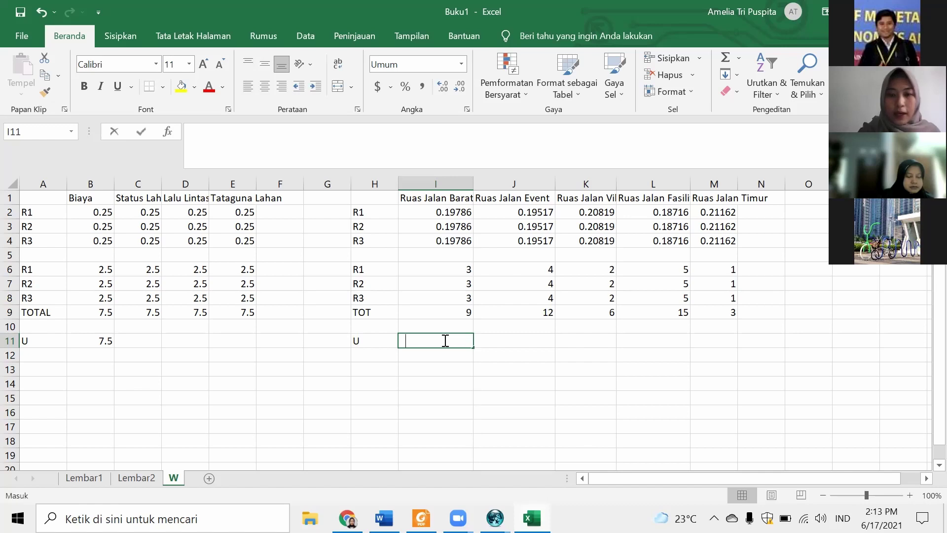
pyautogui.click(423, 307)
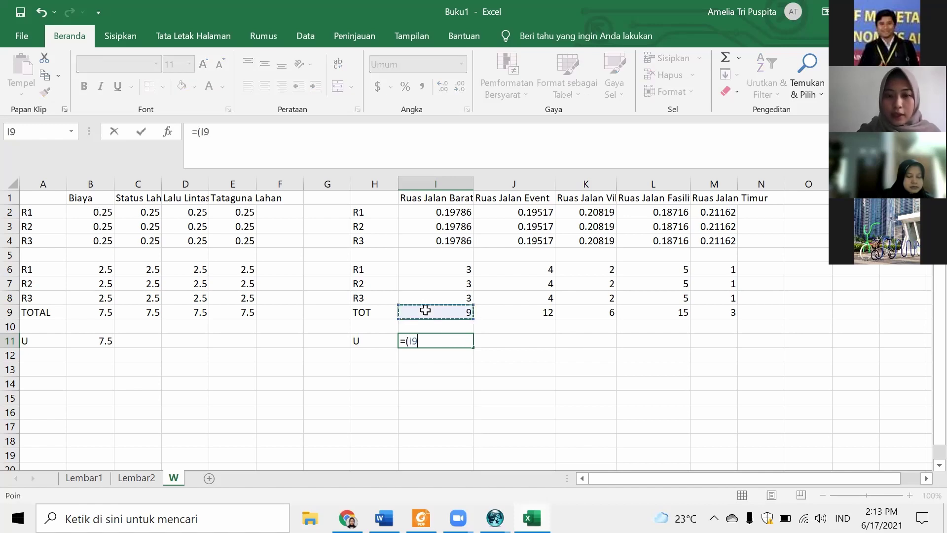
pyautogui.write('+')
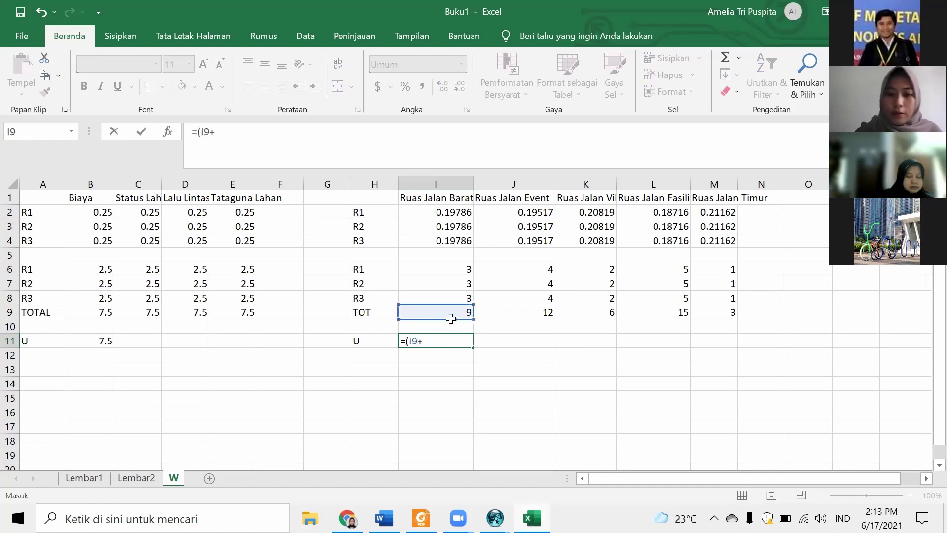
pyautogui.click(527, 309)
pyautogui.write('+')
pyautogui.click(592, 315)
pyautogui.write('+')
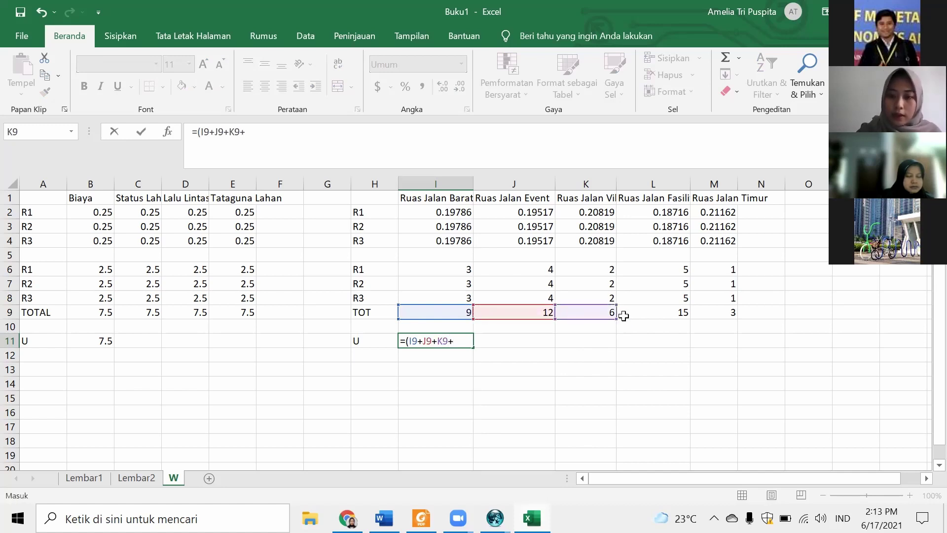
pyautogui.click(629, 312)
pyautogui.write('+')
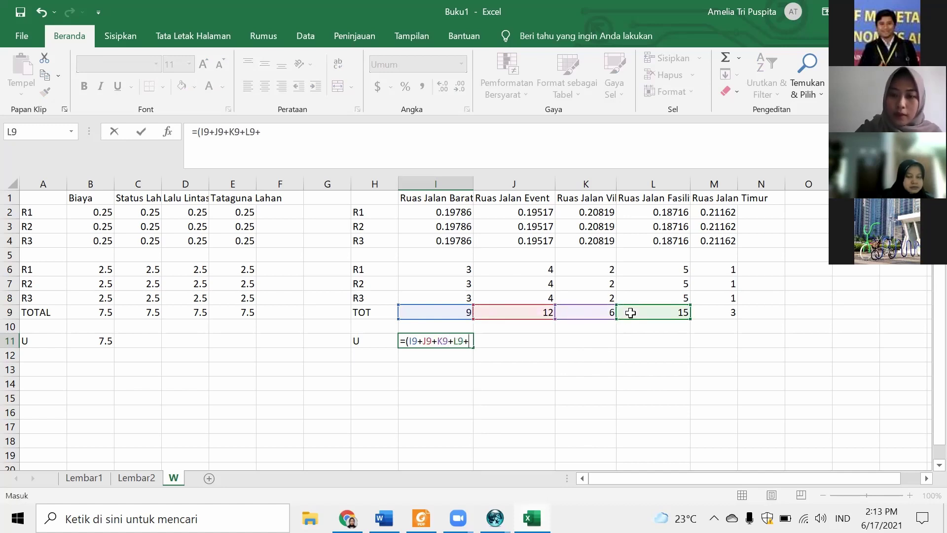
pyautogui.click(728, 311)
pyautogui.write(')/')
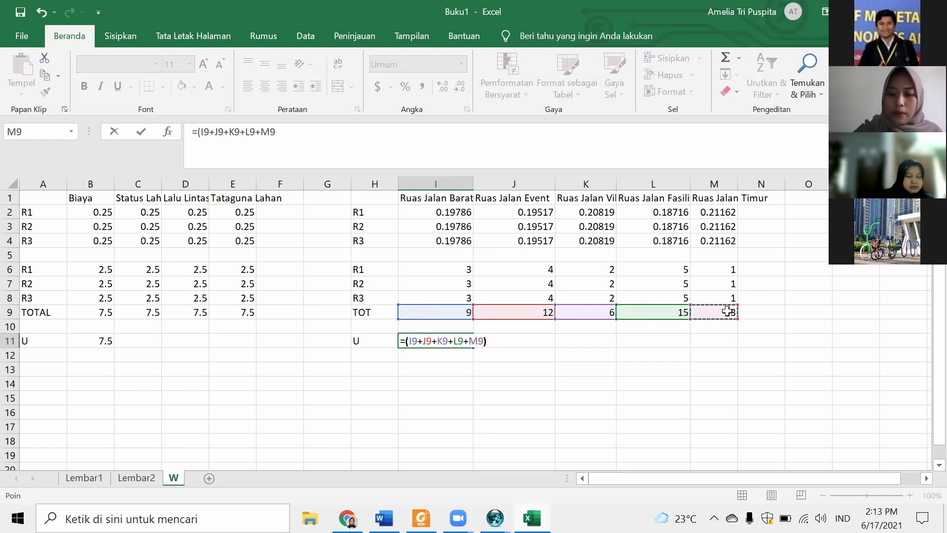
pyautogui.write('5')
pyautogui.press('Return')
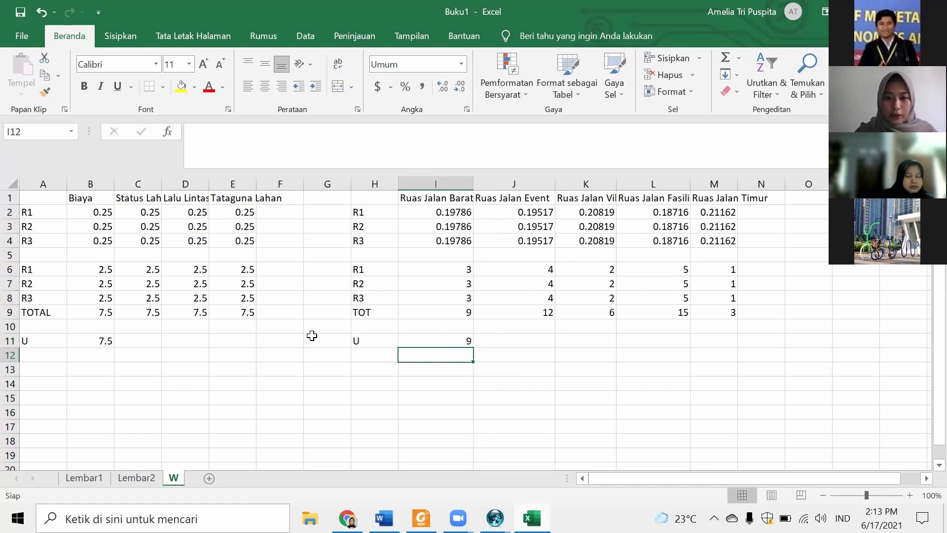
# - Review the formula for S on page 25 of SLIDE ANP.pdf in Foxit Reader, then return to cell A12 in Excel
pyautogui.click(30, 353)
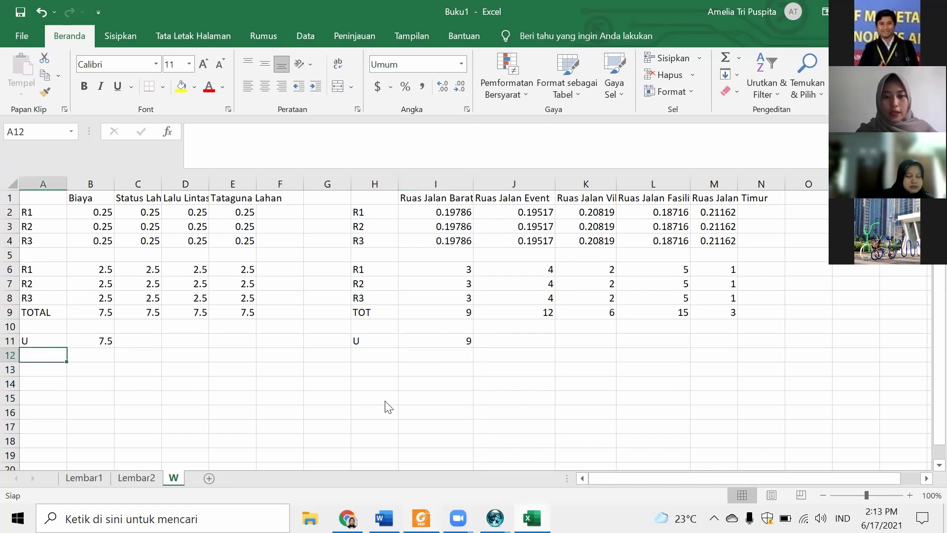
pyautogui.hotkey('alt', 'Tab')
pyautogui.scroll(-1, 385, 406)
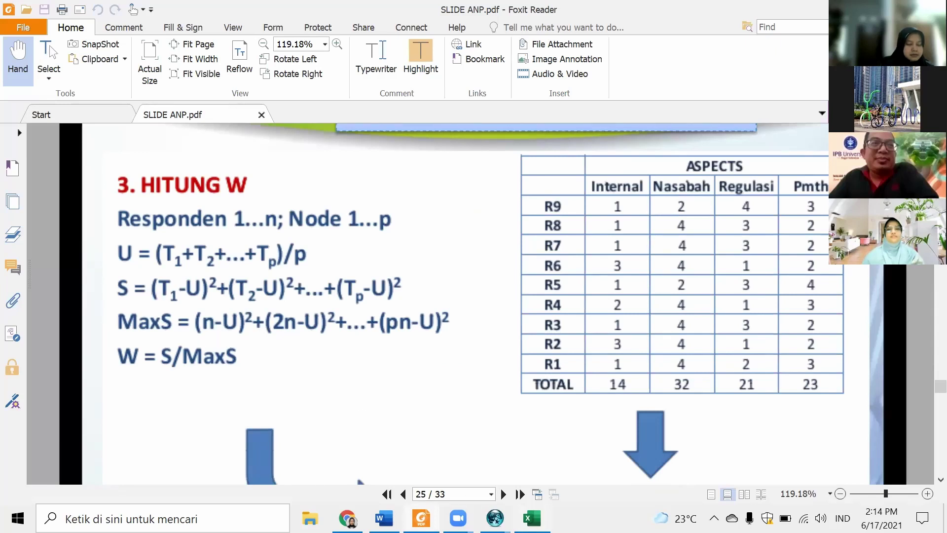
pyautogui.hotkey('alt', 'Tab')
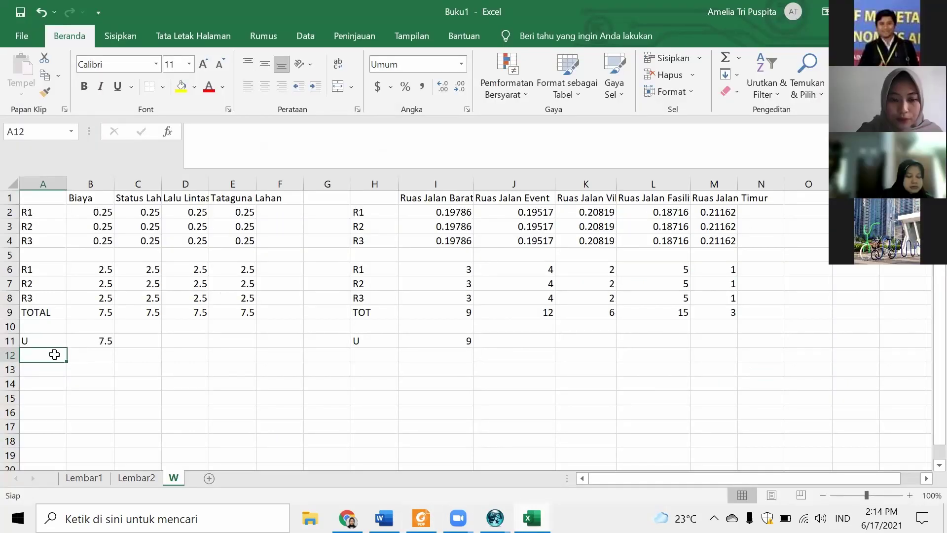
# - Label cell A12 below the criteria U row as S
pyautogui.write('S')
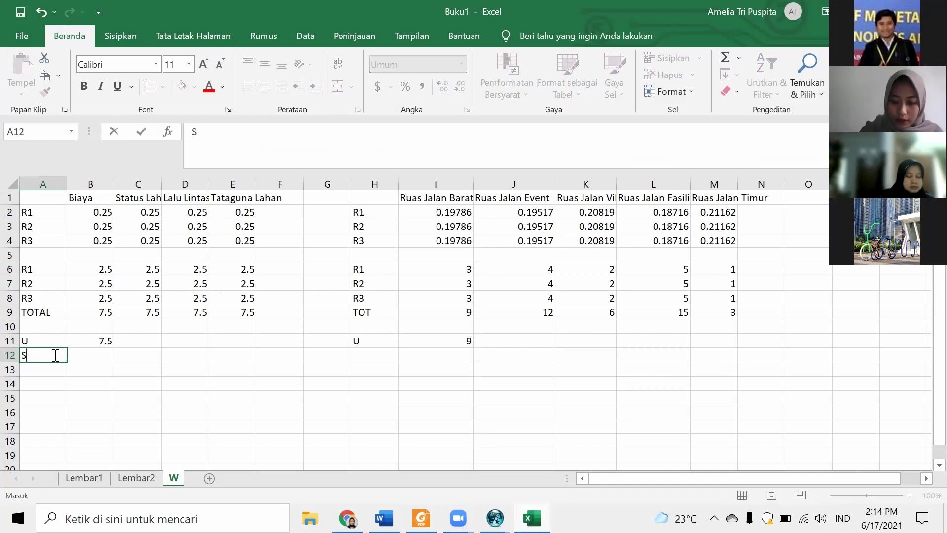
pyautogui.write('=')
pyautogui.press('BackSpace')
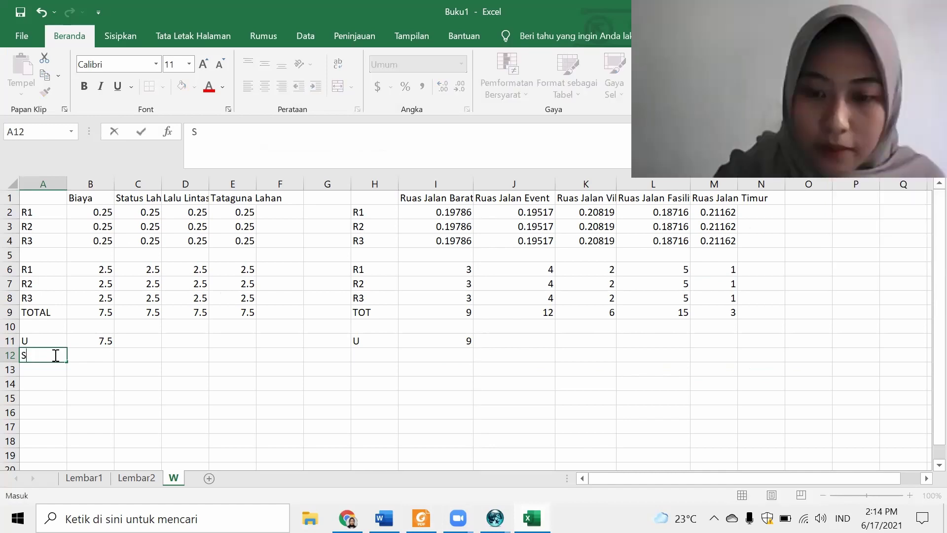
# - Begin the criteria S formula in B12 with the squared deviations of the first two totals: =(B9-B11)^2+(C9-B11)^2
pyautogui.click(104, 359)
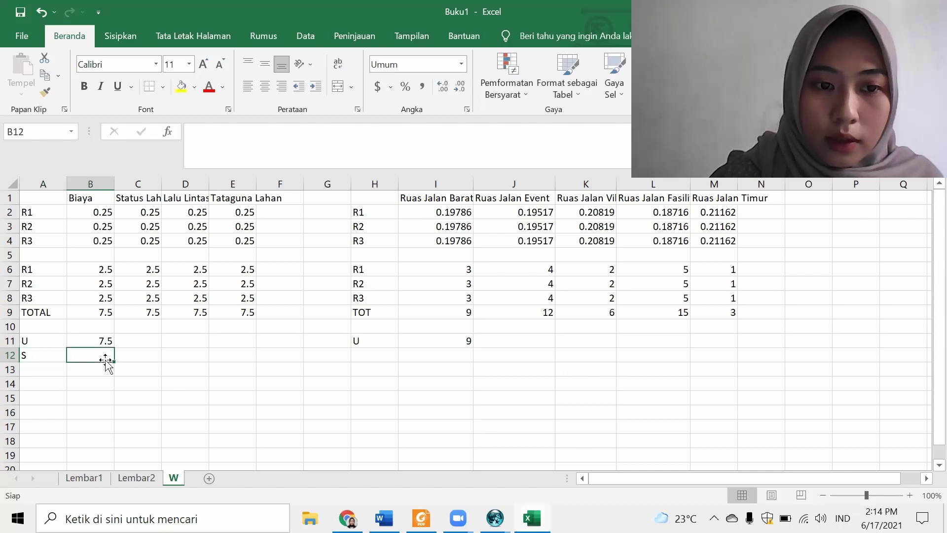
pyautogui.write('=(')
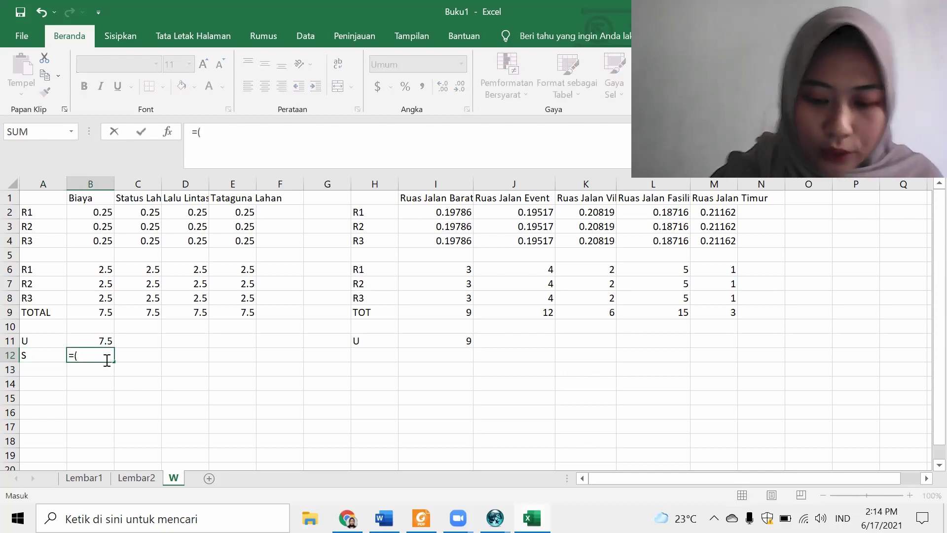
pyautogui.click(103, 309)
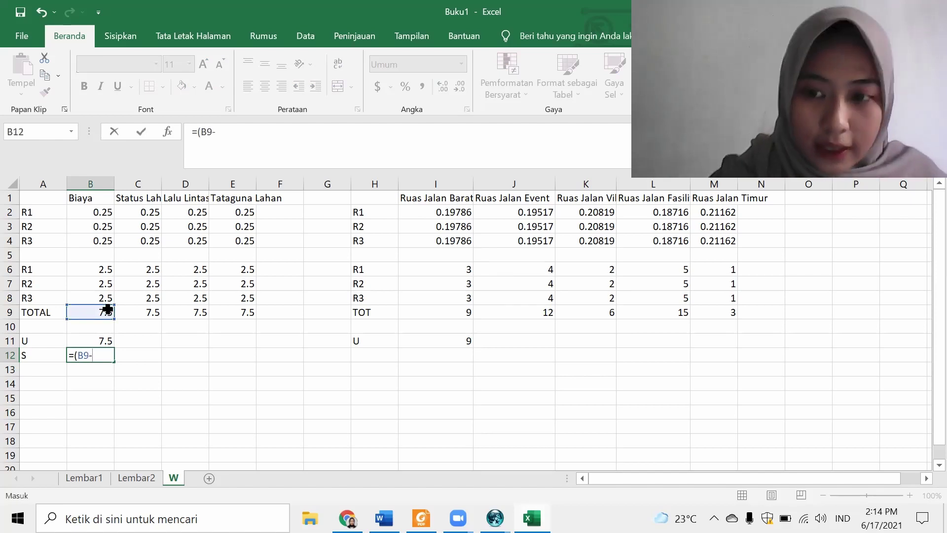
pyautogui.click(90, 342)
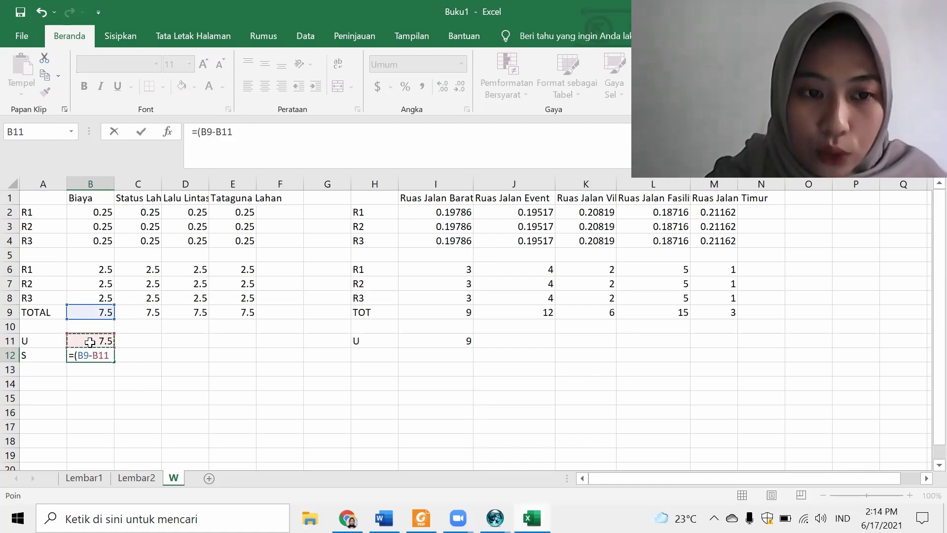
pyautogui.write(')^2')
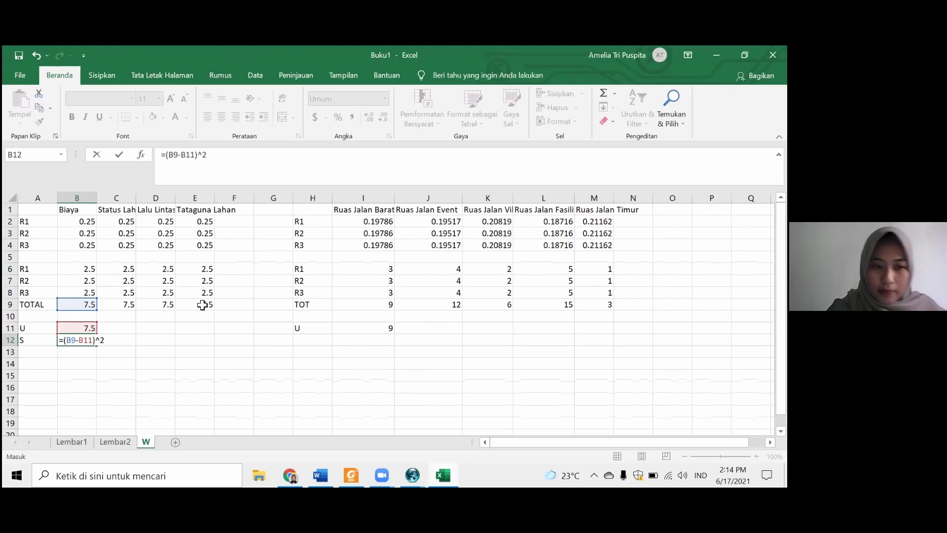
pyautogui.write('+(')
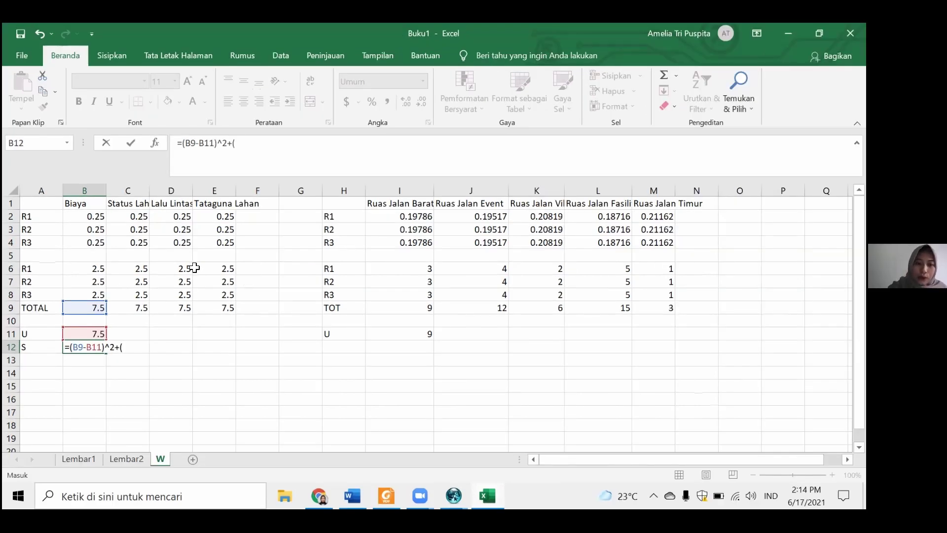
pyautogui.click(142, 308)
pyautogui.write('-')
pyautogui.click(92, 335)
pyautogui.write(')^2+(')
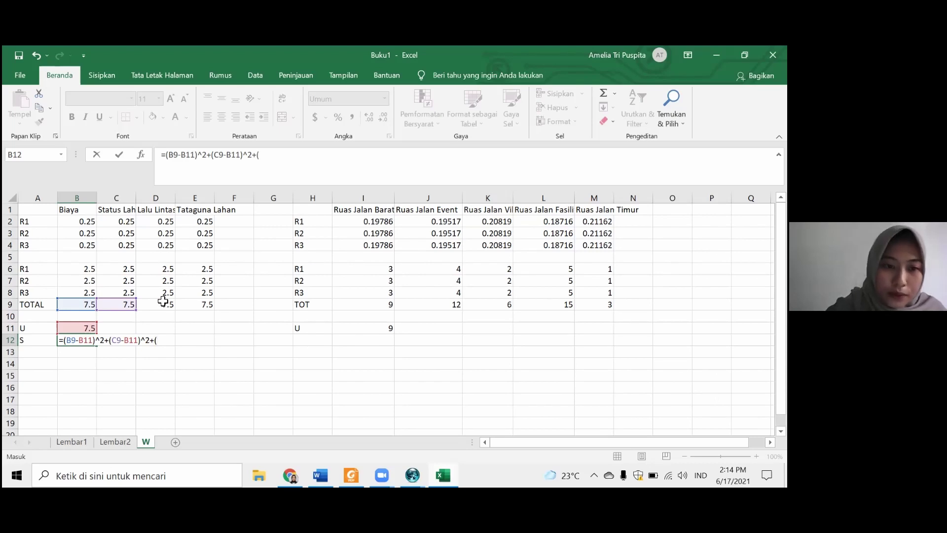
# - Complete the S formula in B12 by adding the terms (D9-B11)^2+(E9-B11)^2 and enter it
pyautogui.click(160, 305)
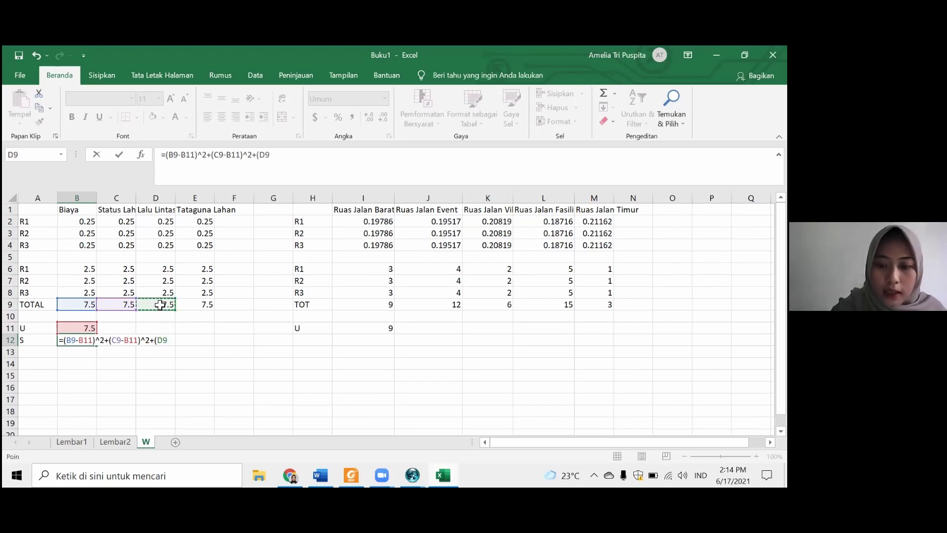
pyautogui.write('-')
pyautogui.click(86, 325)
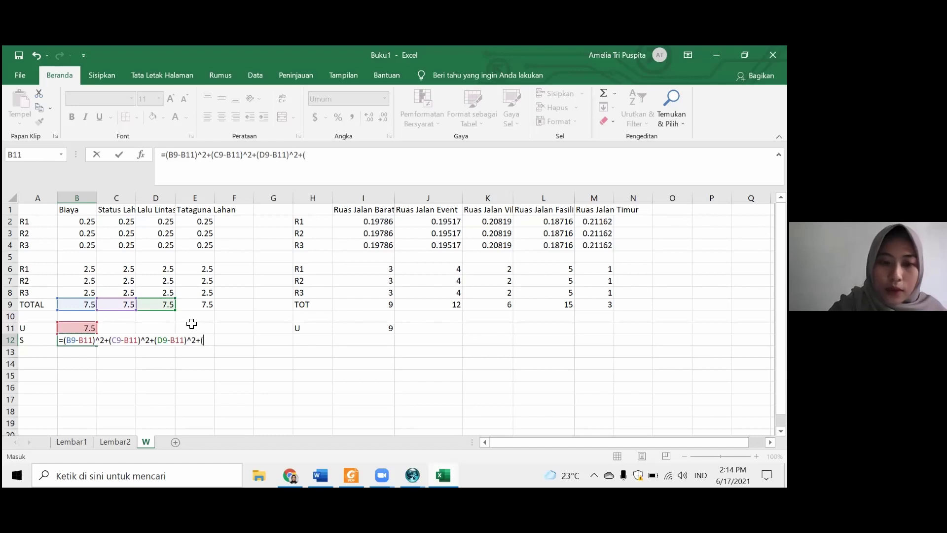
pyautogui.click(205, 304)
pyautogui.write('-')
pyautogui.click(80, 326)
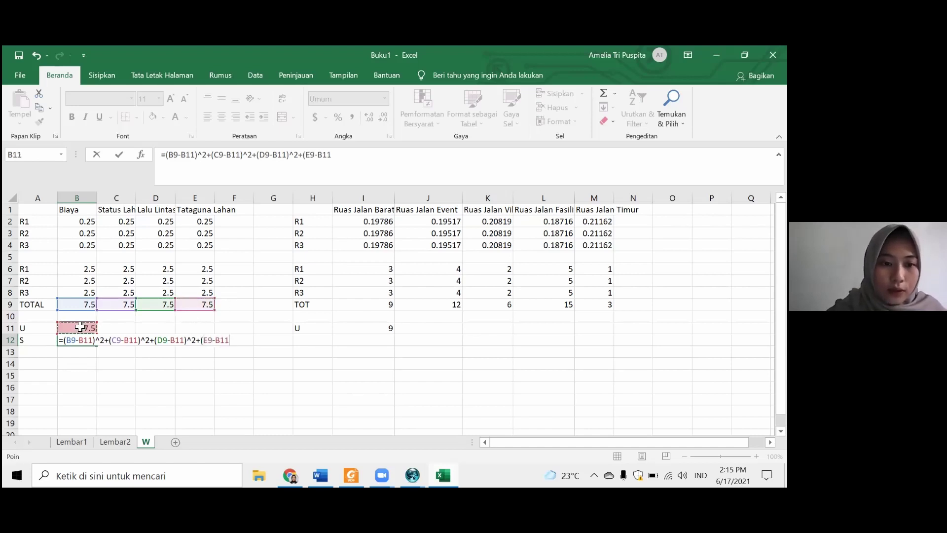
pyautogui.write(')^2')
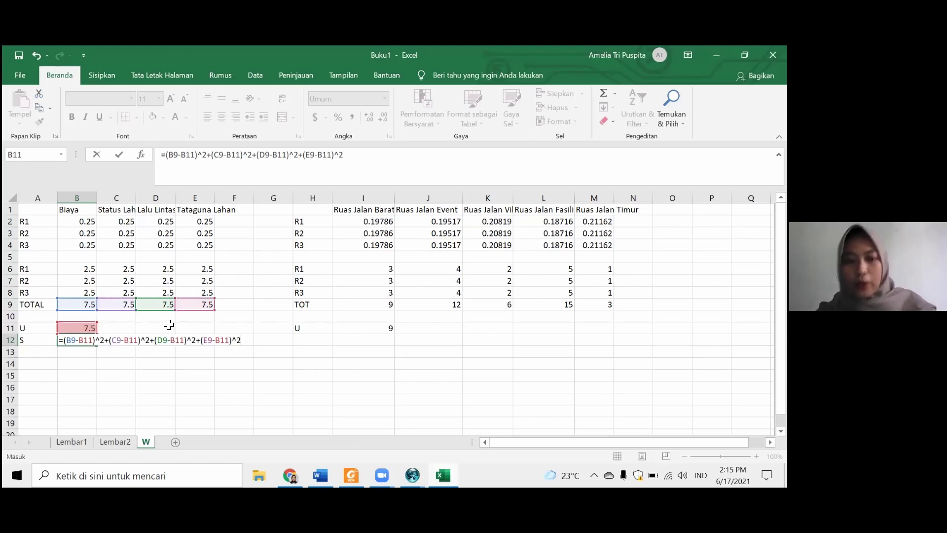
pyautogui.press('Return')
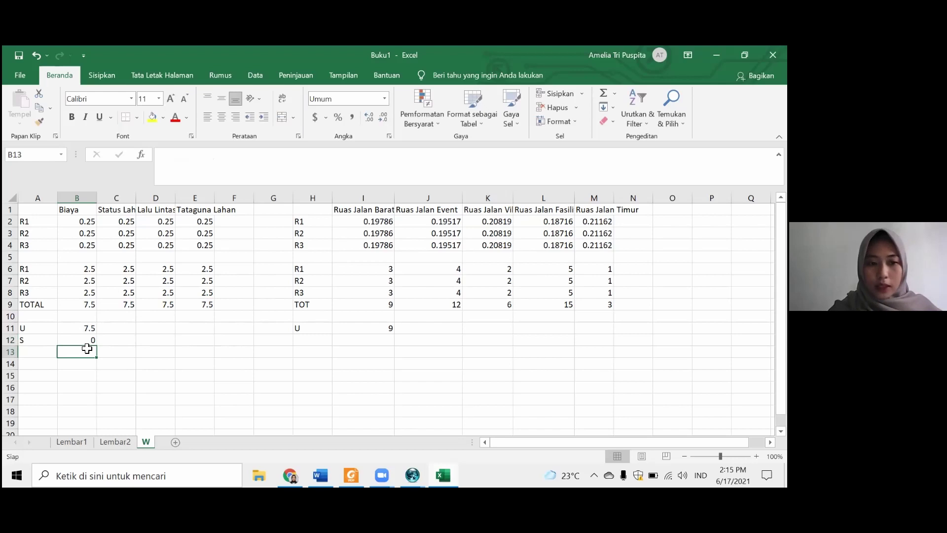
# - Label cell H12 as S and begin the road S formula in I12 with =(I9-I11)^2
pyautogui.click(314, 340)
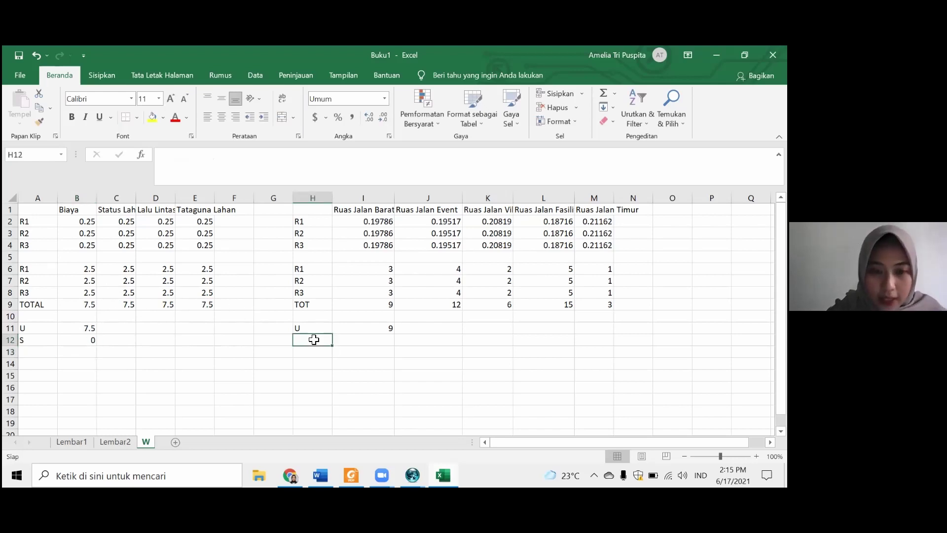
pyautogui.write('S')
pyautogui.click(368, 341)
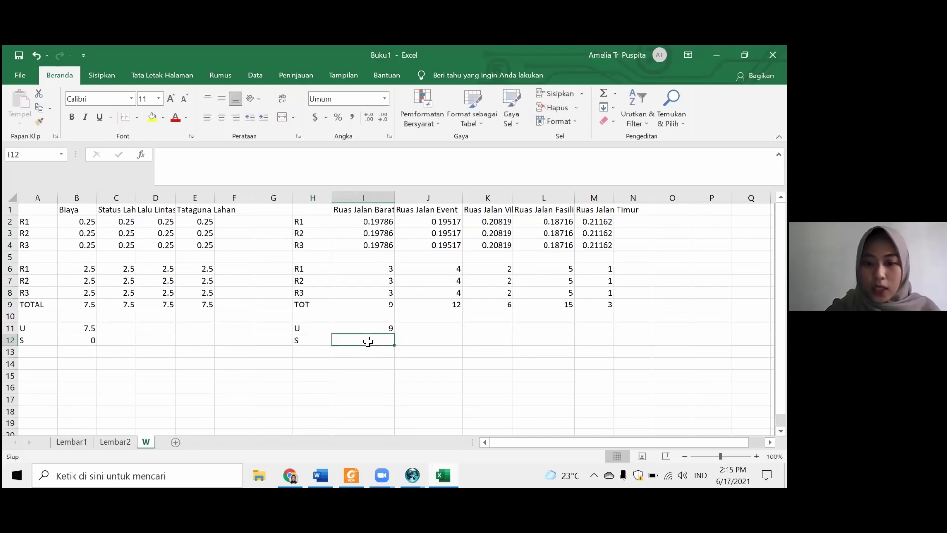
pyautogui.write('=')
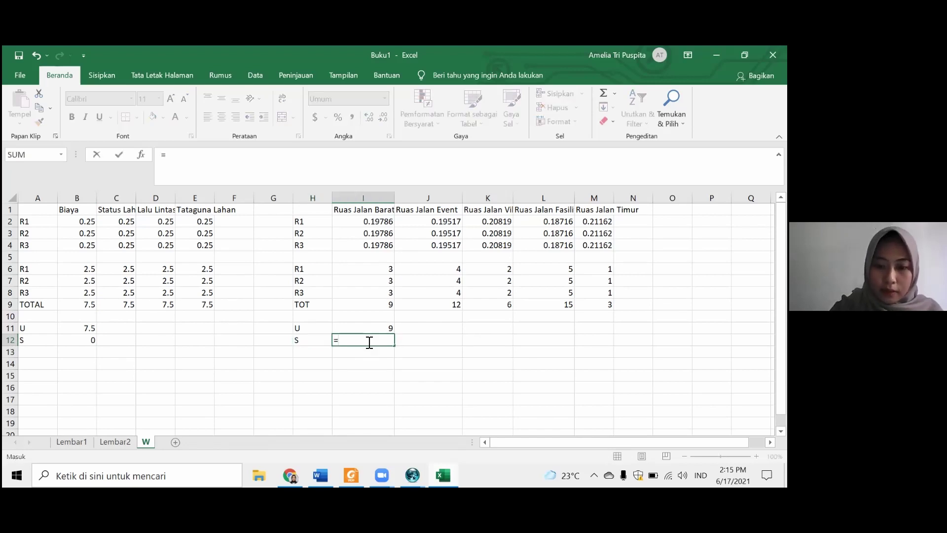
pyautogui.write('(')
pyautogui.click(382, 305)
pyautogui.write('-')
pyautogui.click(376, 329)
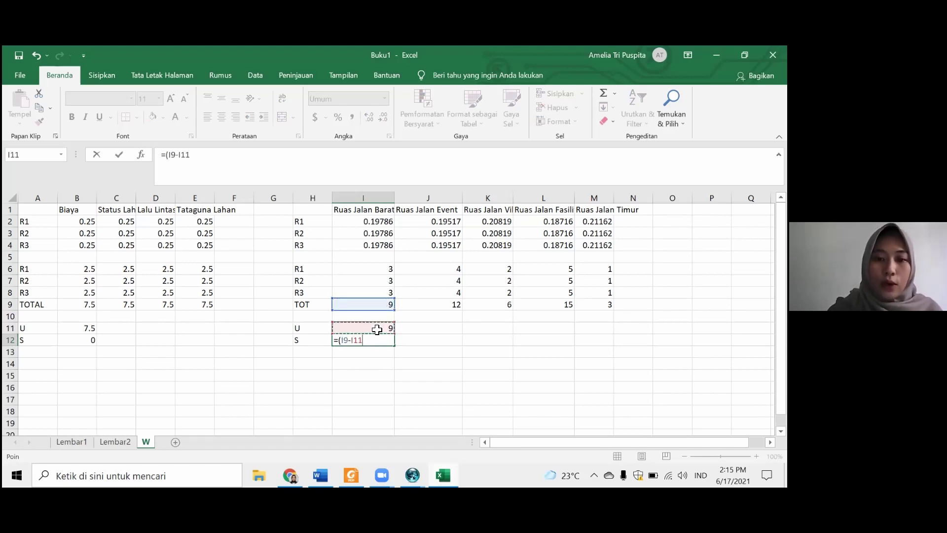
pyautogui.write(')')
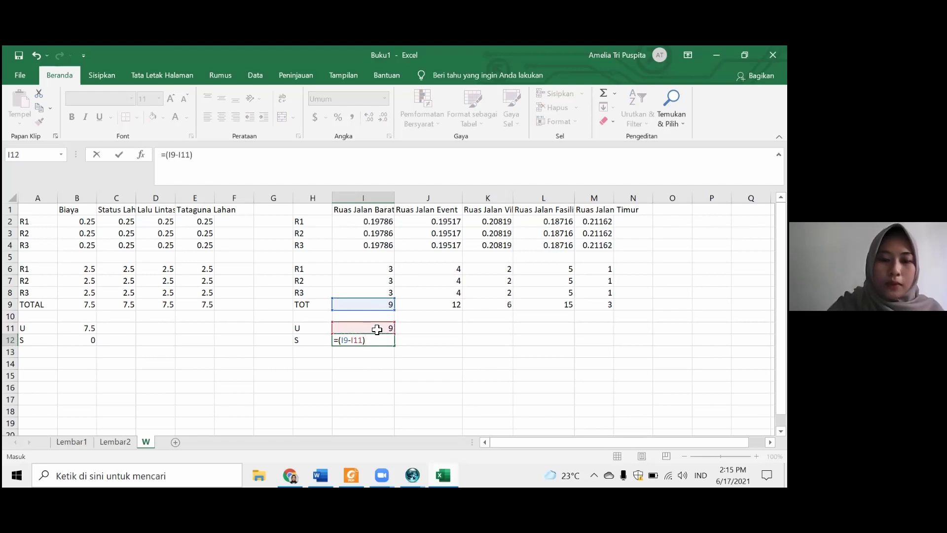
pyautogui.write('^2+')
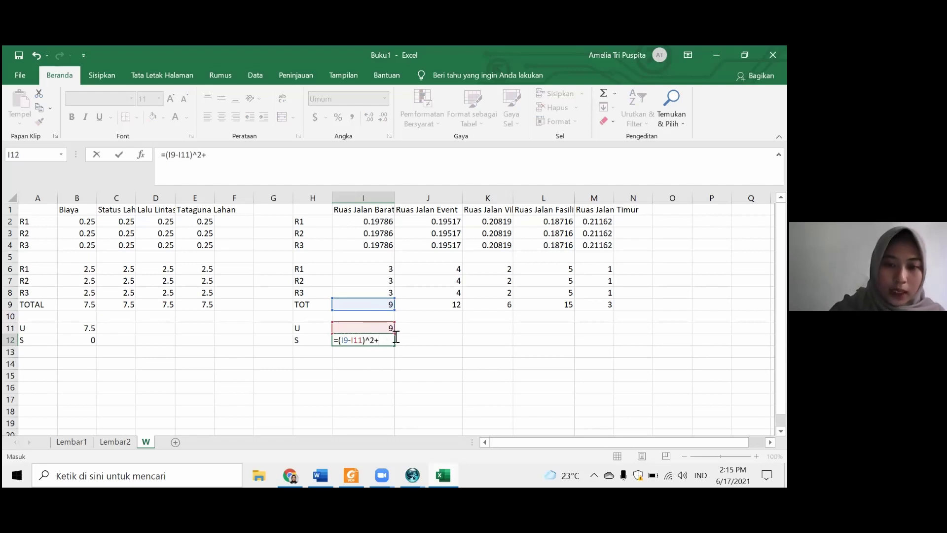
# - Extend the S formula in I12 with the squared deviations (J9-I11)^2+(K9-I11)^2
pyautogui.click(427, 304)
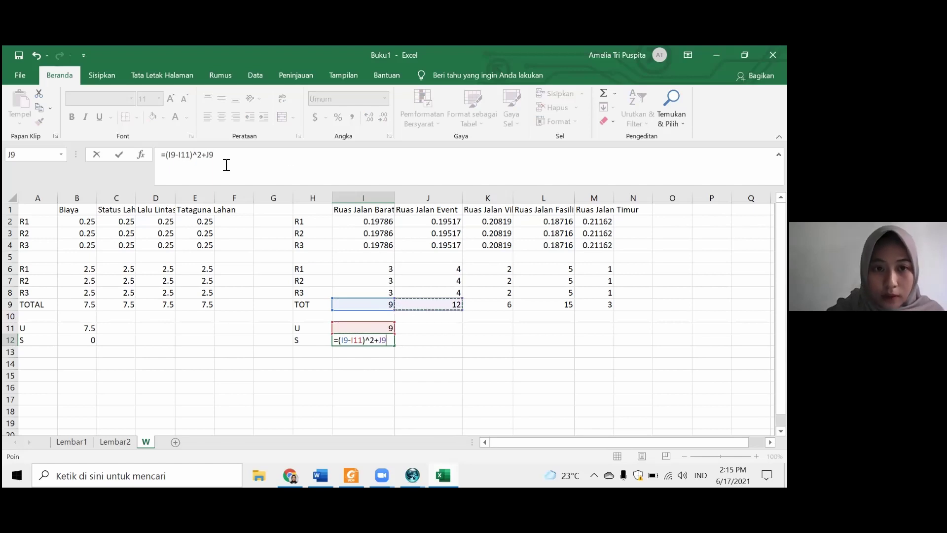
pyautogui.click(210, 156)
pyautogui.write('(I9')
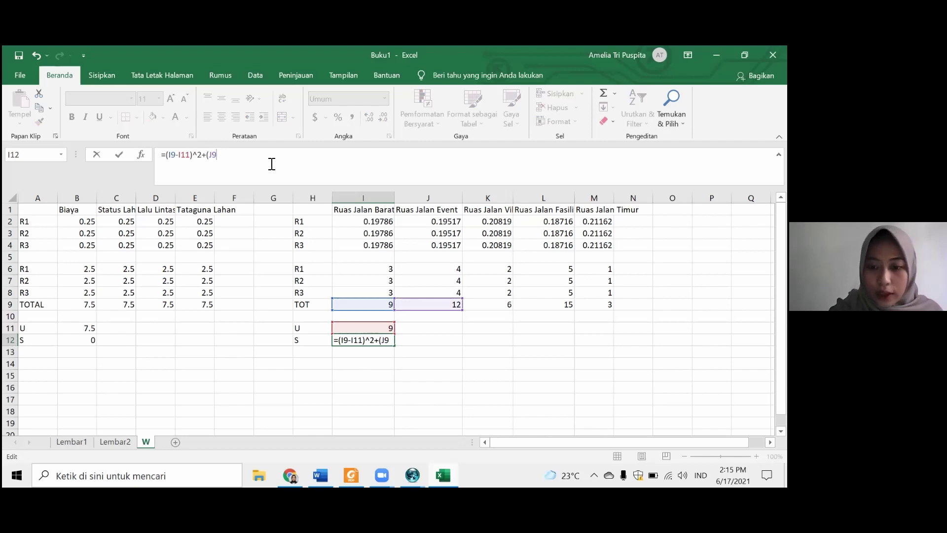
pyautogui.write('-')
pyautogui.click(362, 327)
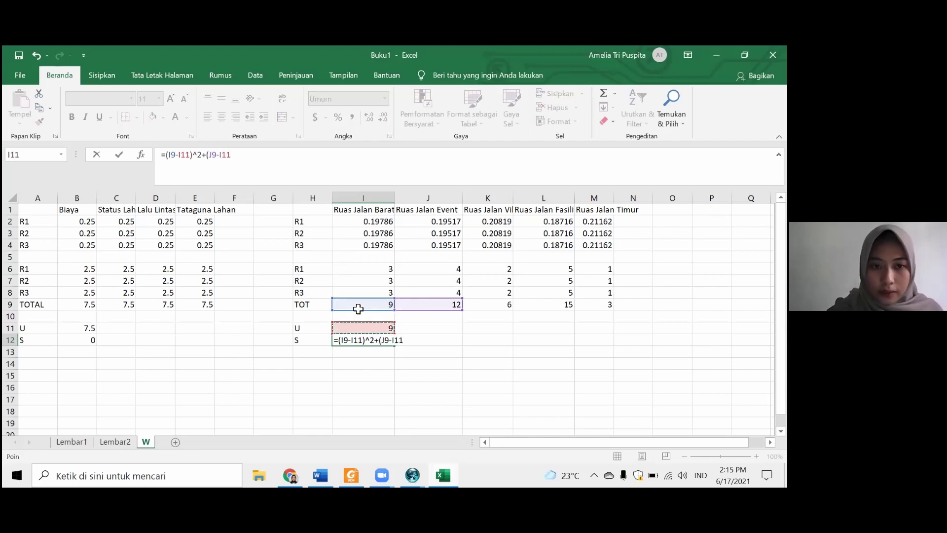
pyautogui.click(276, 158)
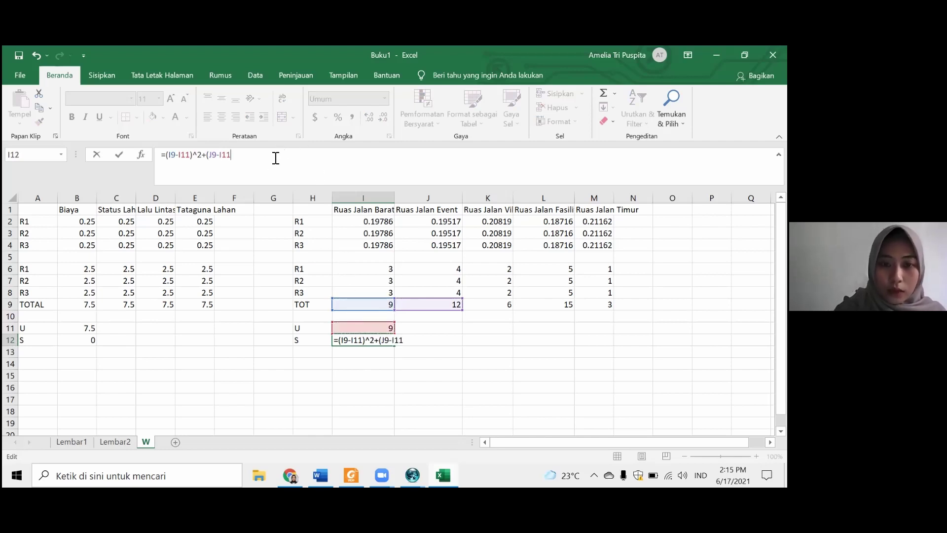
pyautogui.write(')^2')
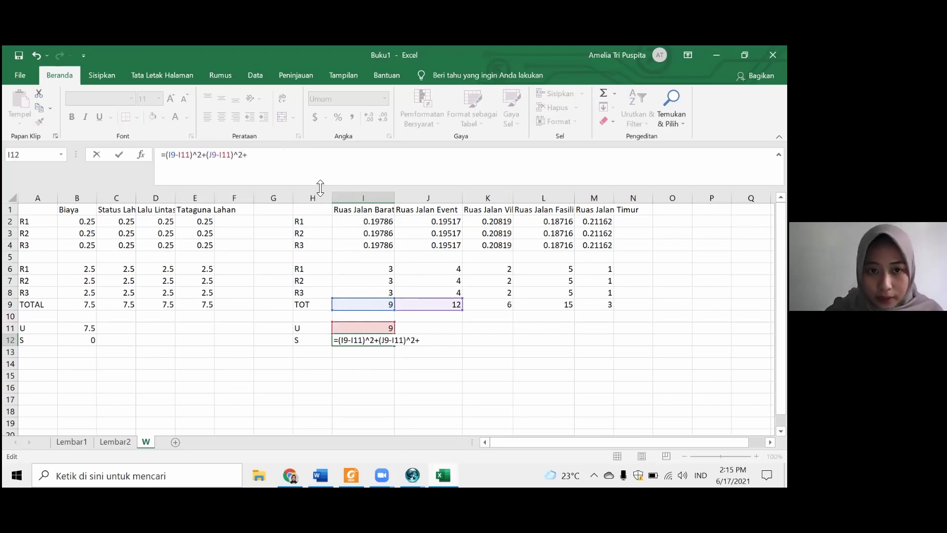
pyautogui.write('+(')
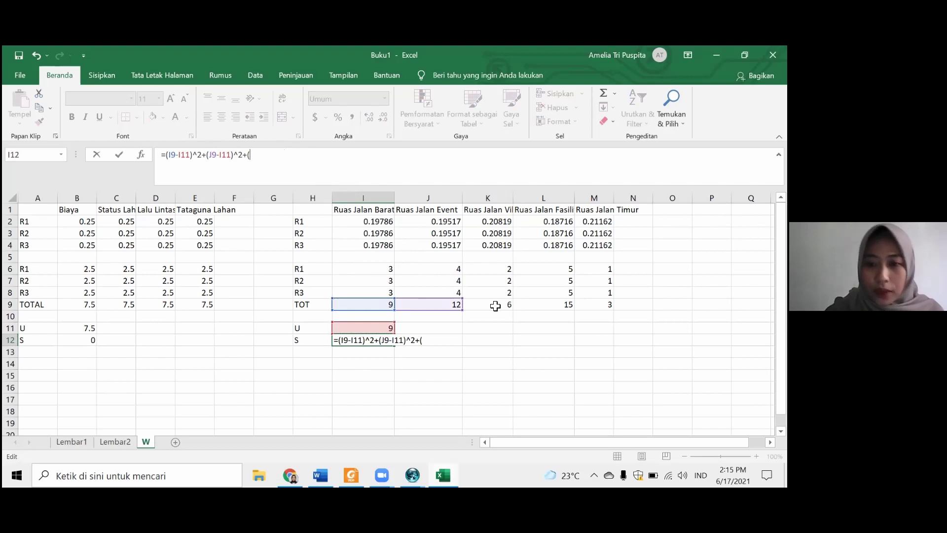
pyautogui.click(495, 305)
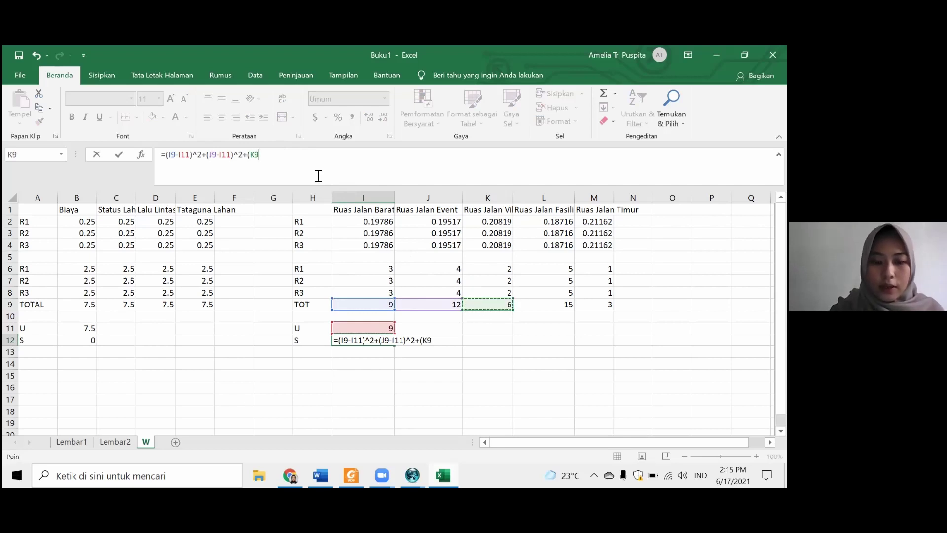
pyautogui.write('-')
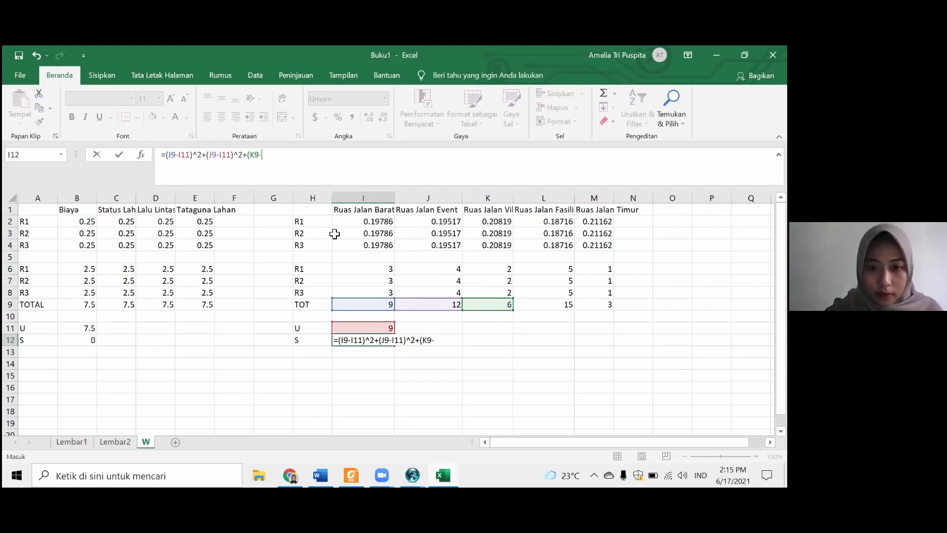
pyautogui.click(368, 325)
pyautogui.write(')')
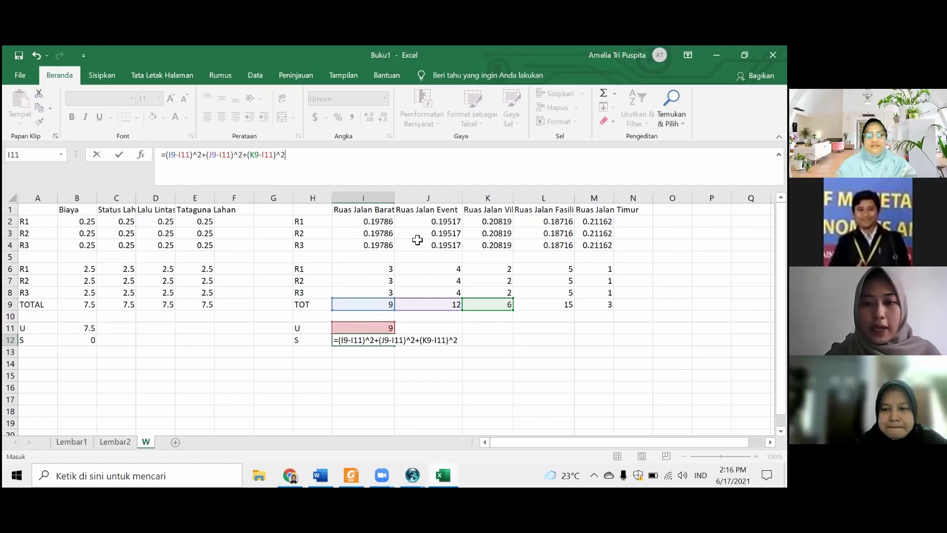
pyautogui.write('^2+(')
# - Complete the S formula in I12 by adding (L9-I11)^2+(M9-I11)^2, enter it, and reselect the cell to check the formula
pyautogui.click(564, 305)
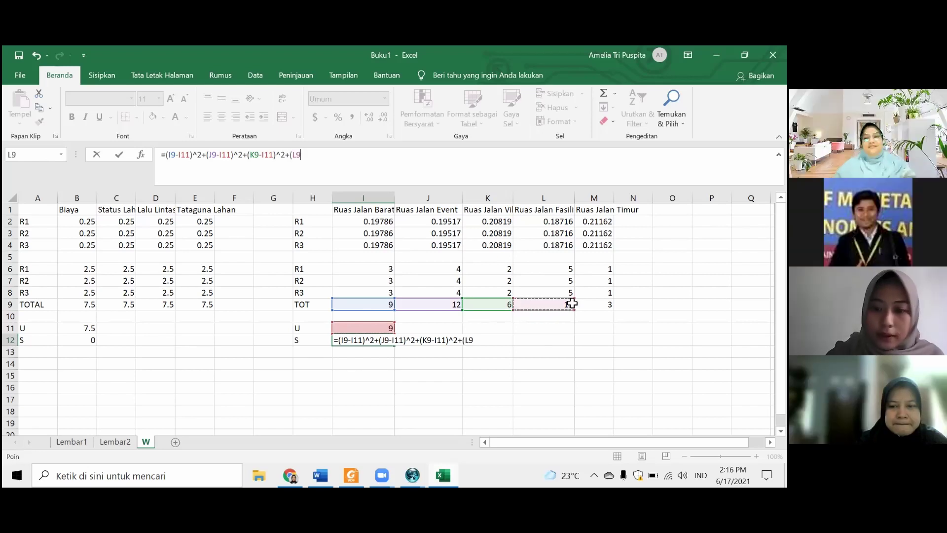
pyautogui.write('-')
pyautogui.click(373, 330)
pyautogui.write(')^2')
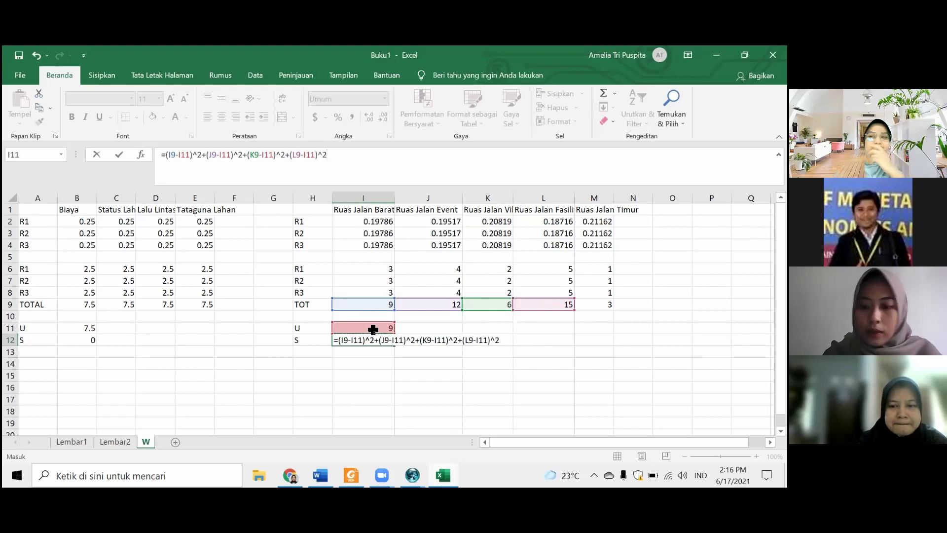
pyautogui.write('+(')
pyautogui.click(597, 304)
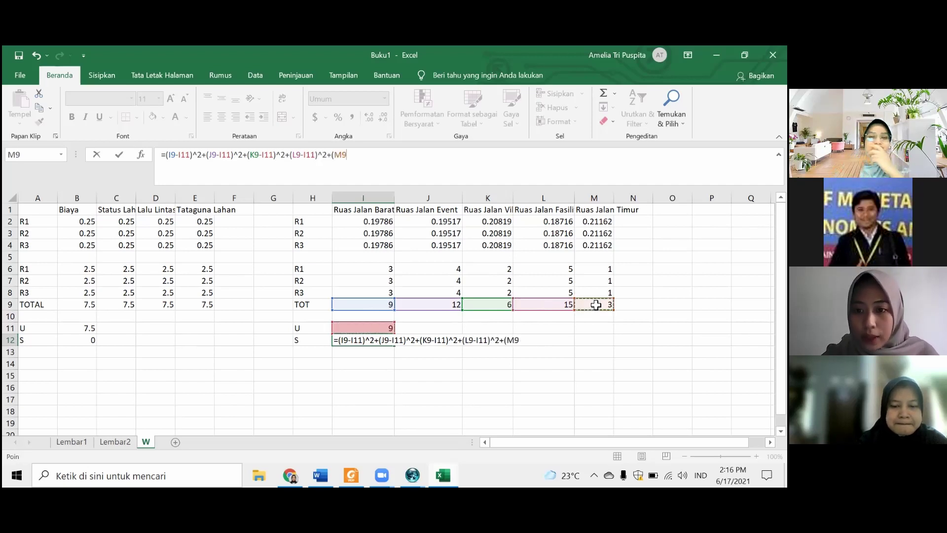
pyautogui.write('-')
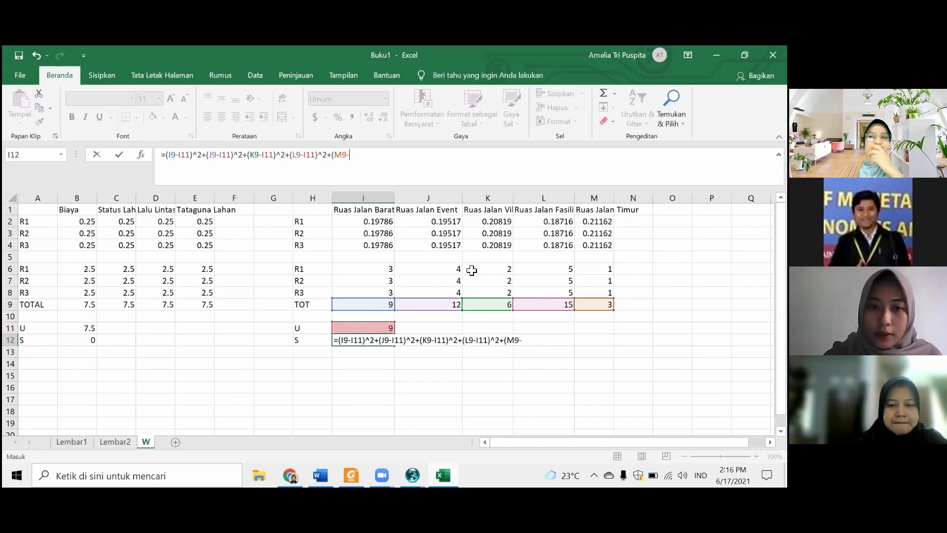
pyautogui.click(361, 327)
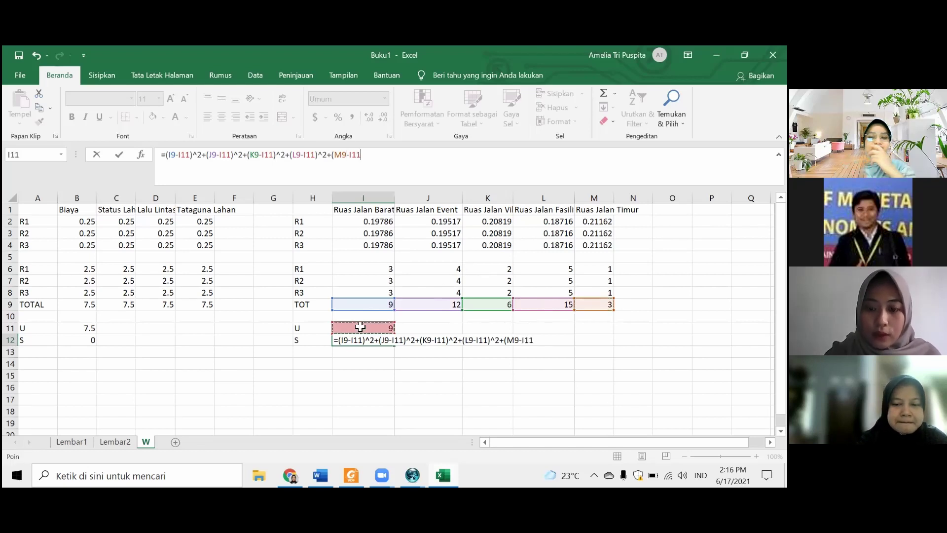
pyautogui.write(')')
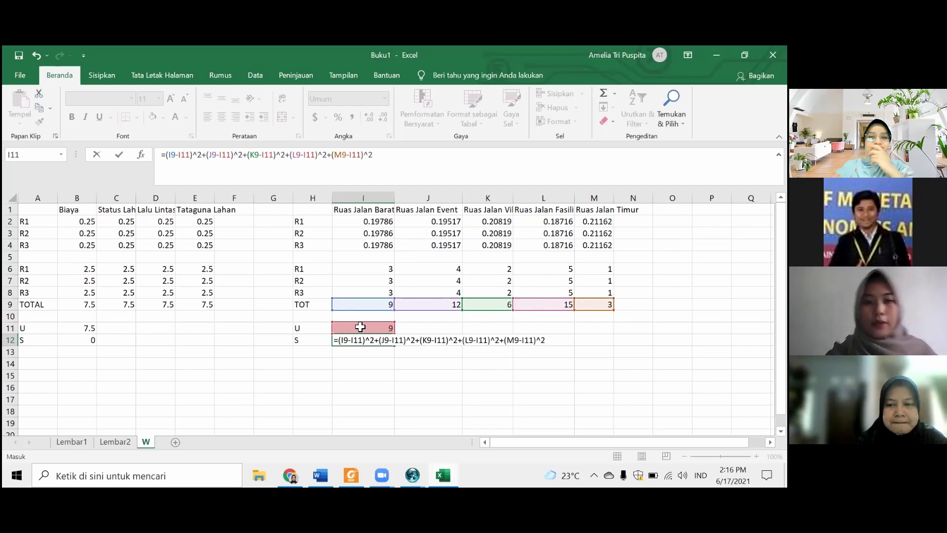
pyautogui.write('^2')
pyautogui.press('Return')
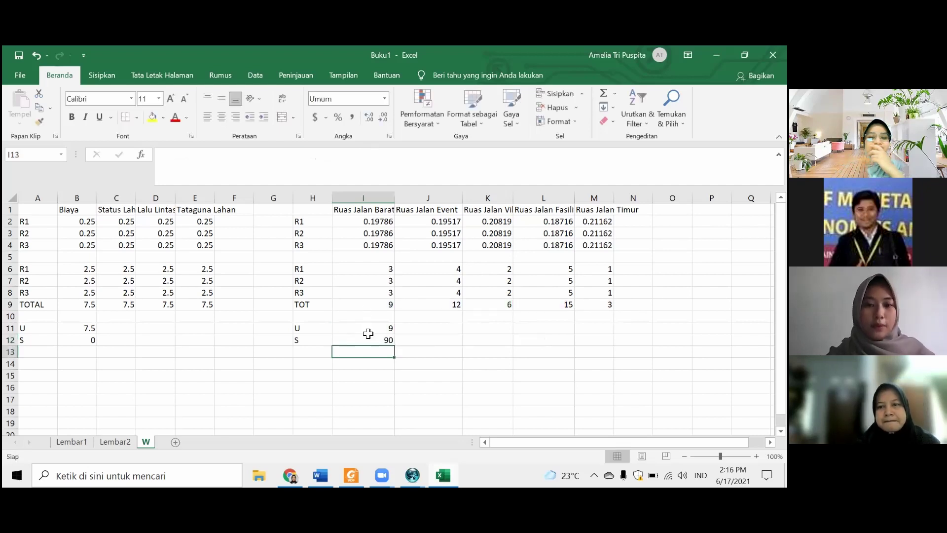
pyautogui.click(368, 339)
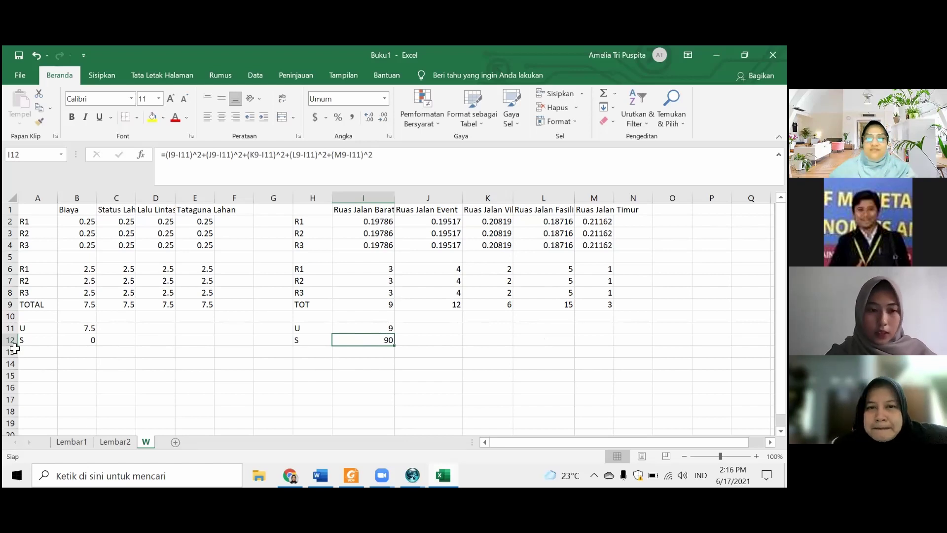
# - Check the MaxS formula on the SLIDE ANP.pdf slide in Foxit Reader, then label cell A13 in Excel as MAXS
pyautogui.hotkey('alt', 'Tab')
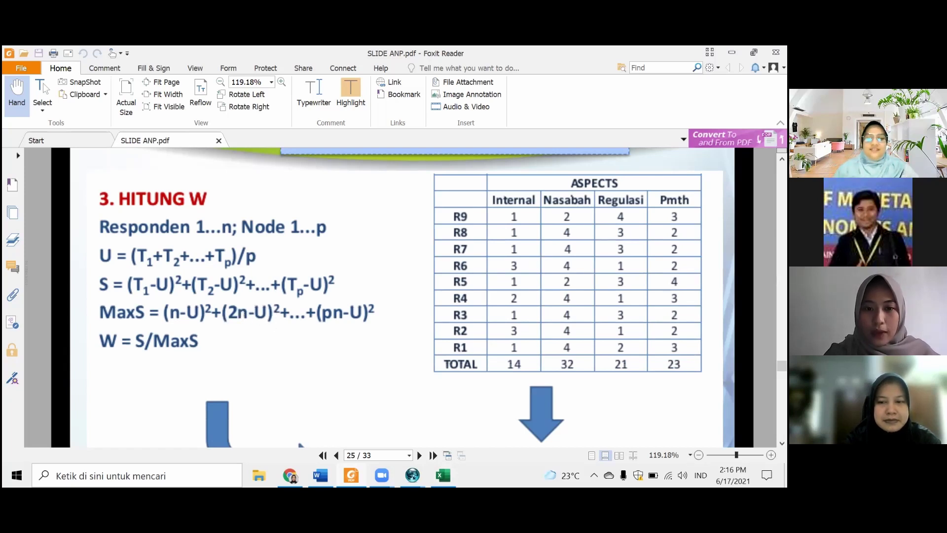
pyautogui.hotkey('alt', 'Tab')
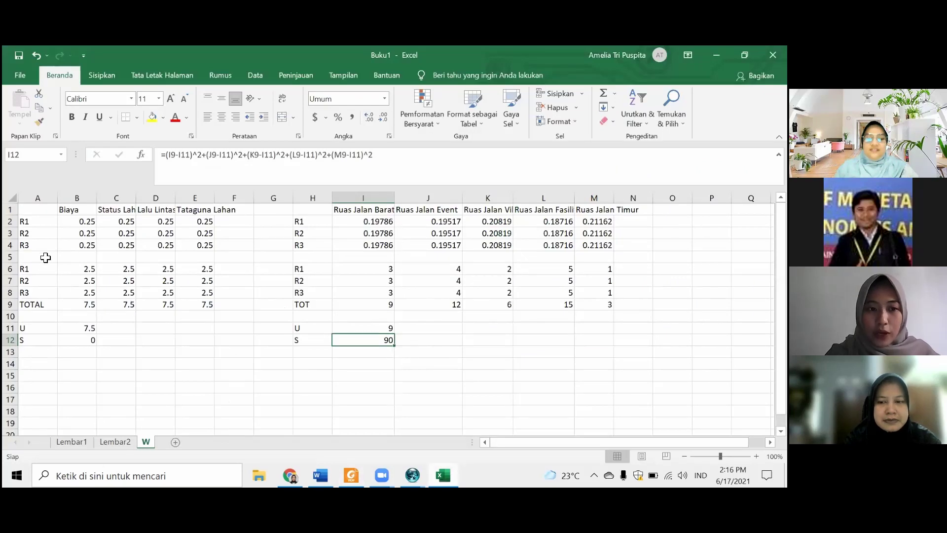
pyautogui.click(37, 354)
pyautogui.write('MA')
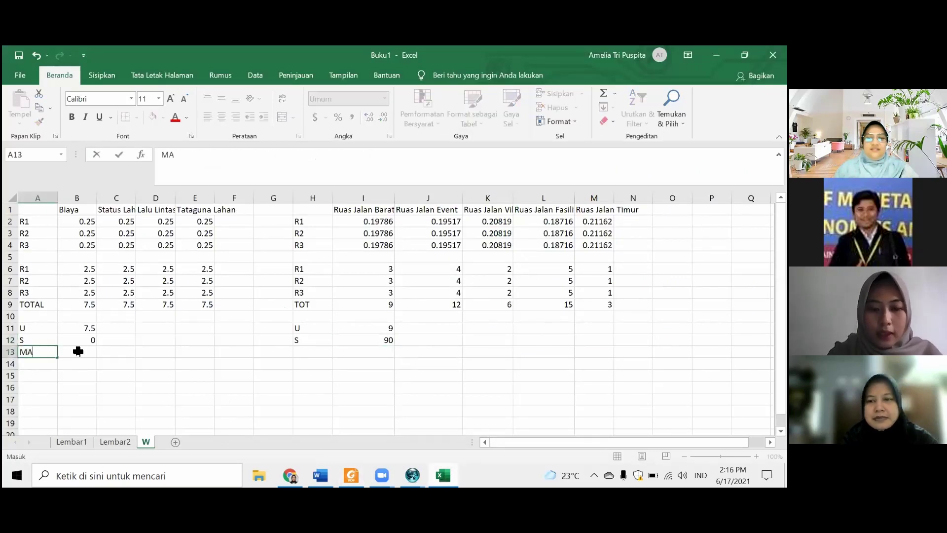
pyautogui.write('XS')
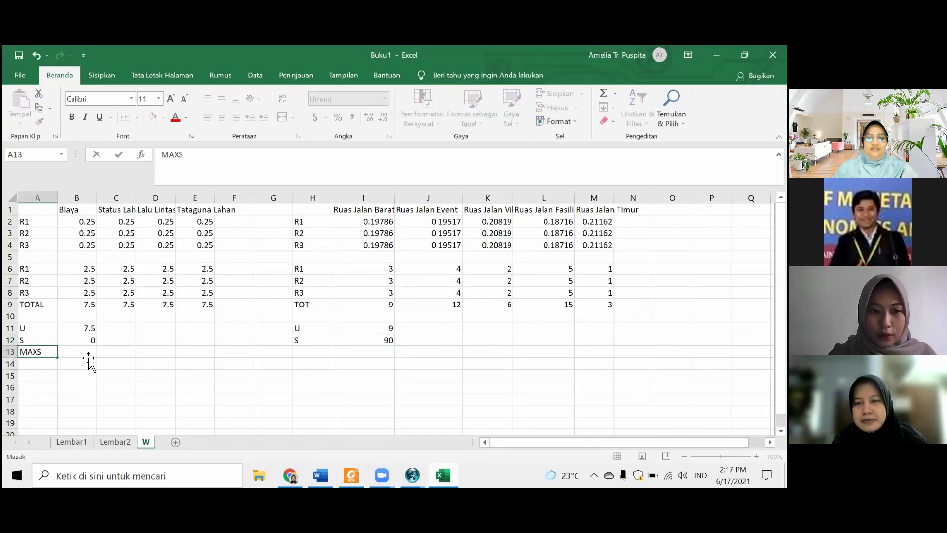
# - Begin the criteria MaxS formula in B13 with =(3-B11)^2
pyautogui.click(89, 357)
pyautogui.write('=')
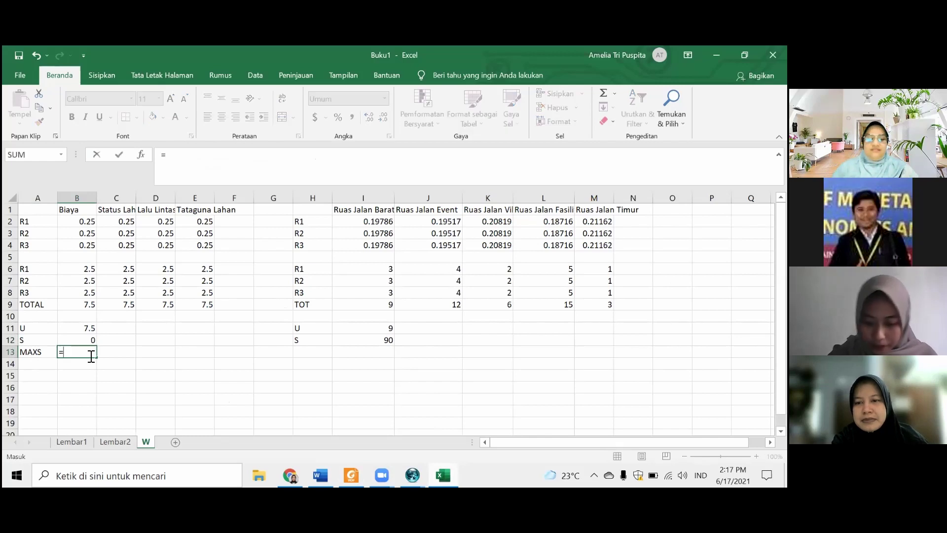
pyautogui.write('(')
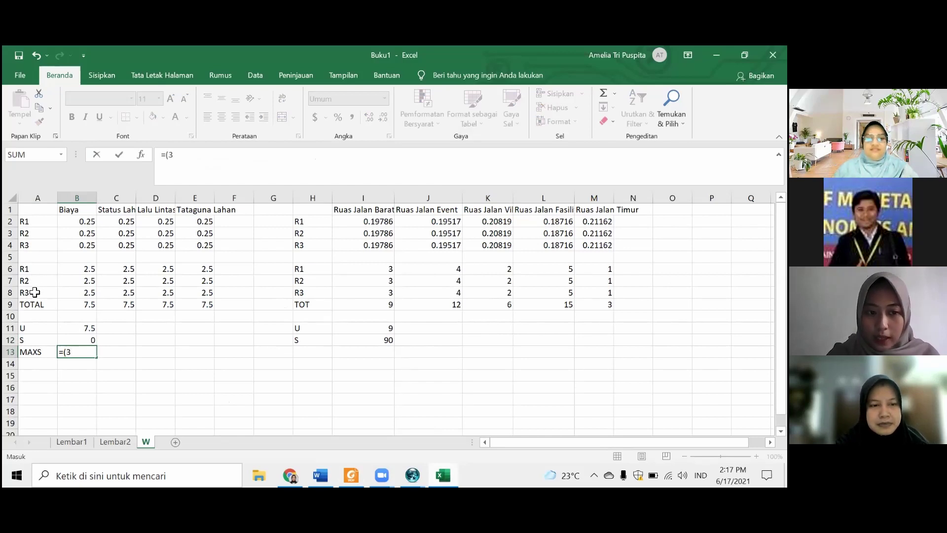
pyautogui.write('3-')
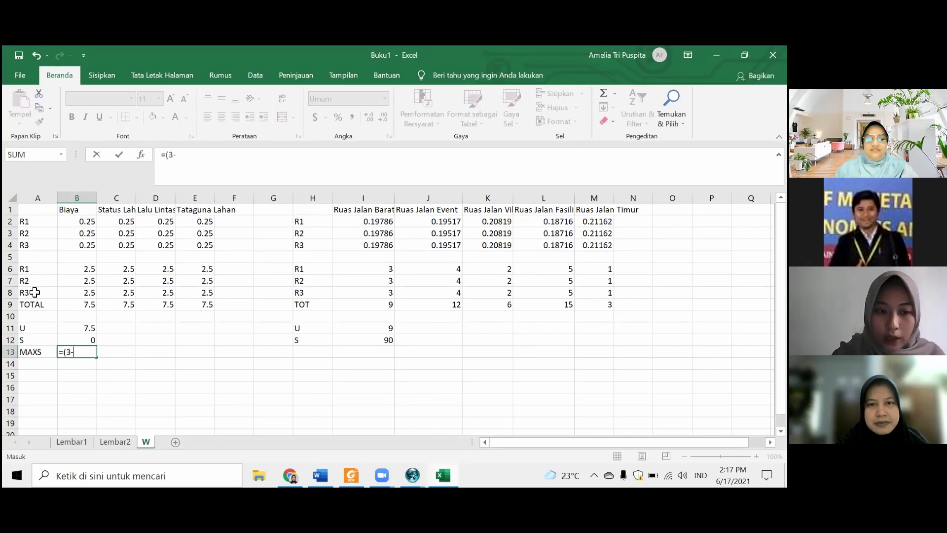
pyautogui.click(71, 329)
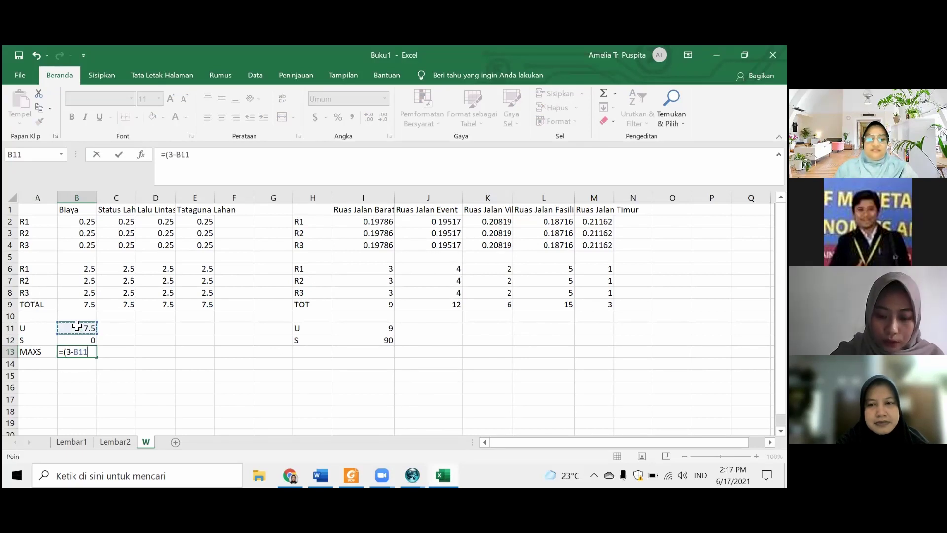
pyautogui.write(')^2+(')
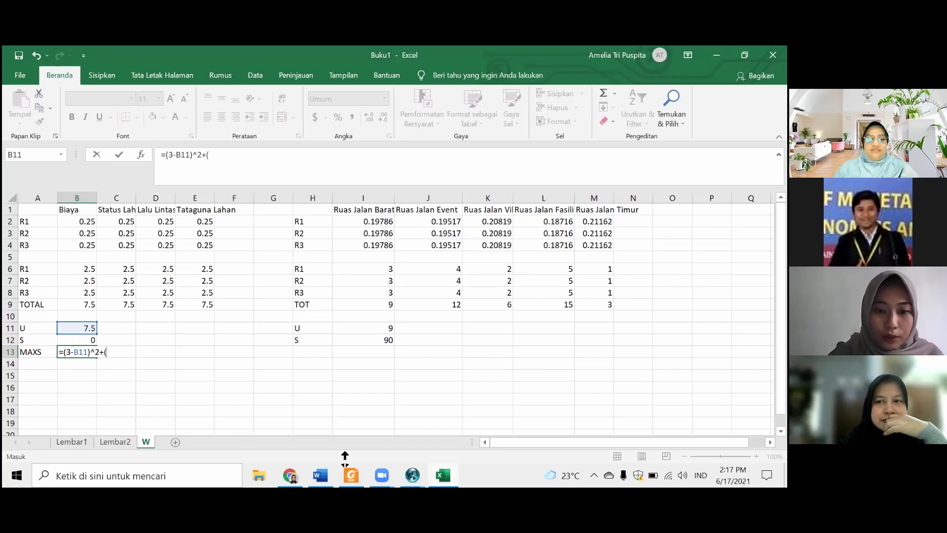
# - Consult the MaxS formula on the Foxit Reader slide and extend the Excel formula in B13 with (2*3-B11)^2
pyautogui.hotkey('alt', 'Tab')
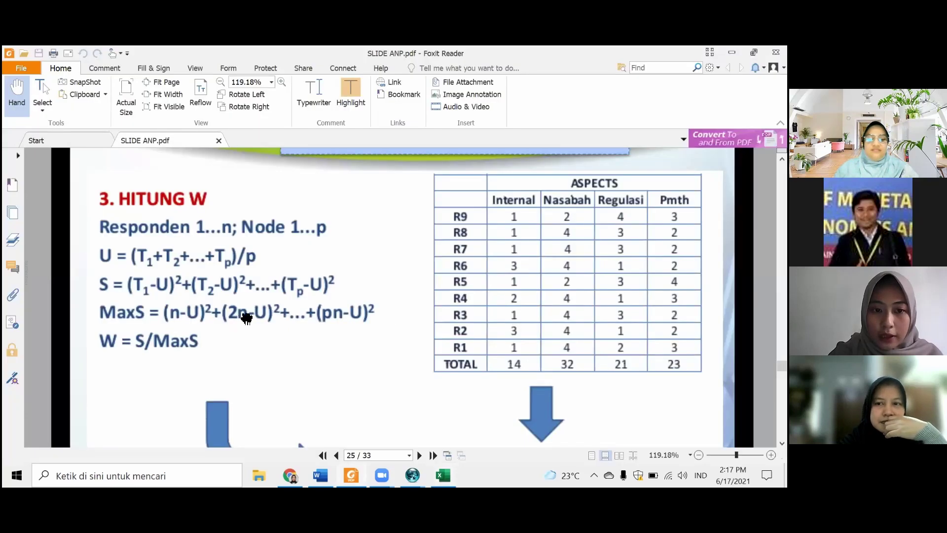
pyautogui.click(442, 473)
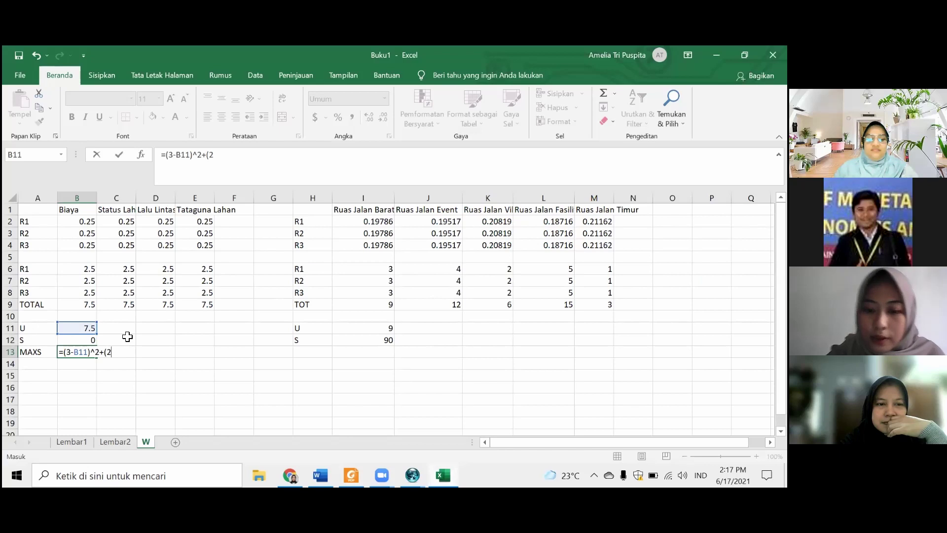
pyautogui.write('3')
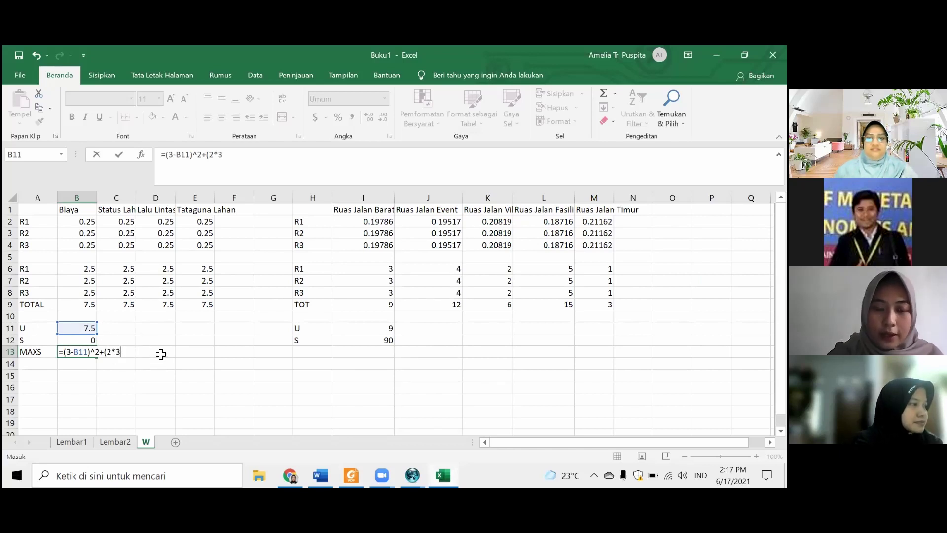
pyautogui.write('-')
pyautogui.click(78, 328)
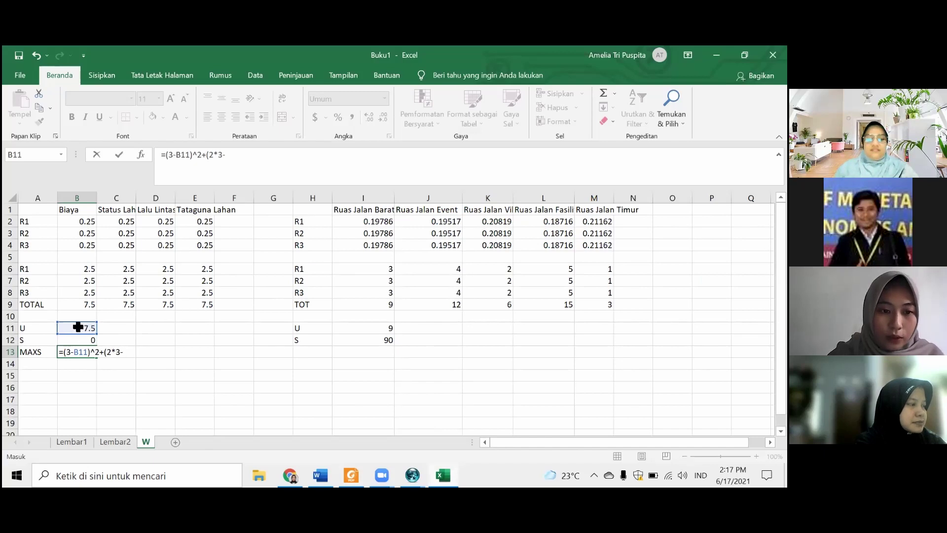
pyautogui.write(')')
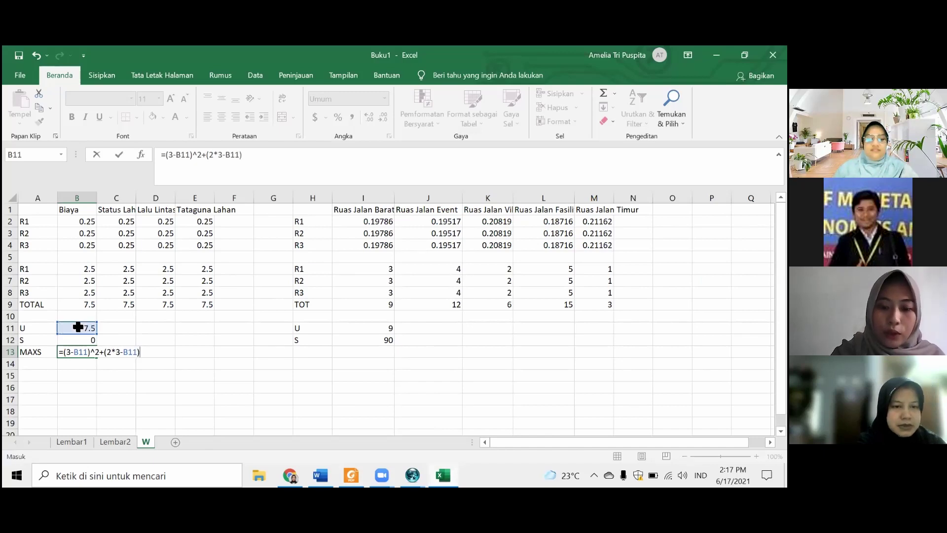
pyautogui.write('^2+(')
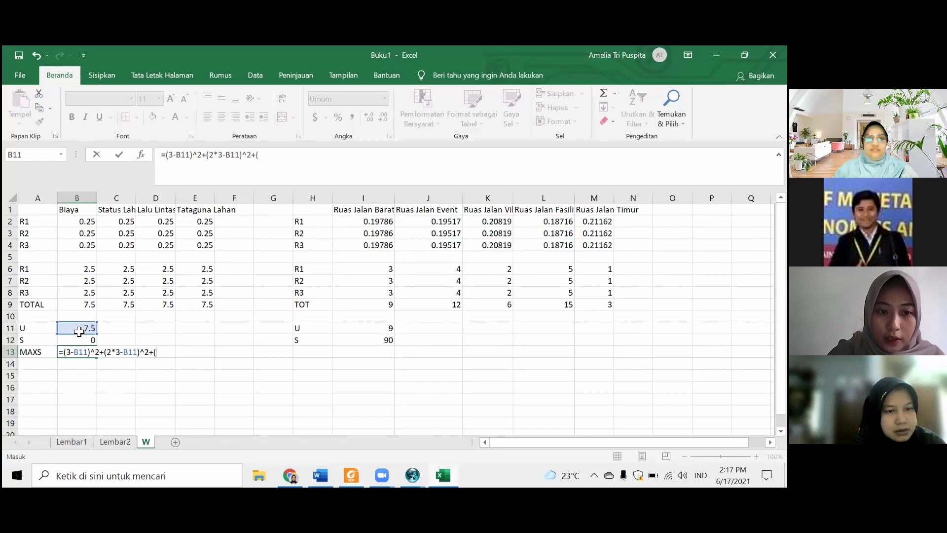
# - Complete the MaxS formula in B13 by adding (3*3-B11)^2+(4*3-B11)^2 and enter it
pyautogui.write('3*3')
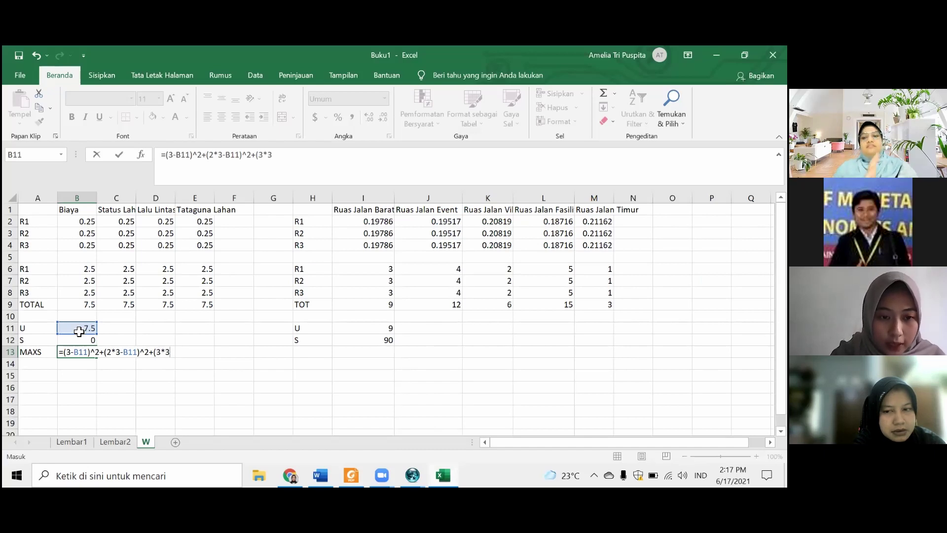
pyautogui.write('-')
pyautogui.click(71, 324)
pyautogui.write(')')
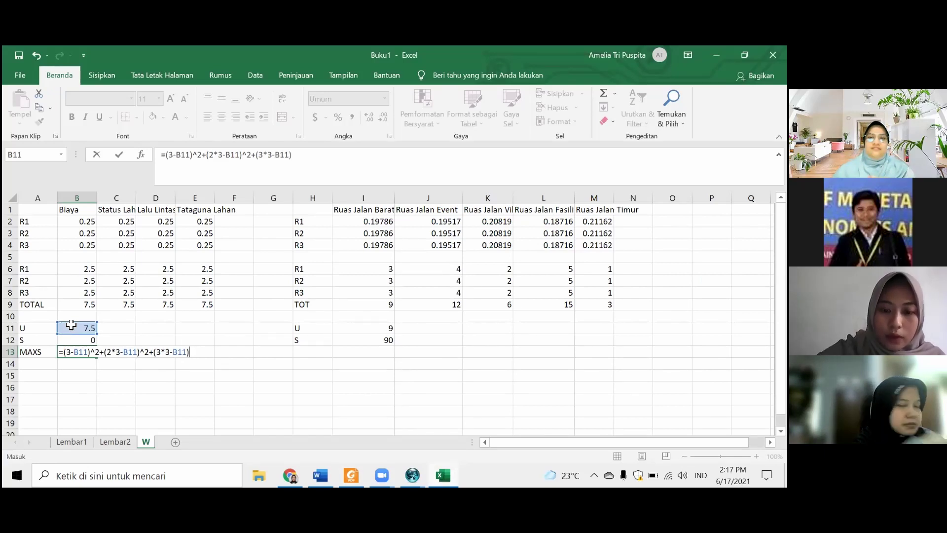
pyautogui.write('^2+(4*3-')
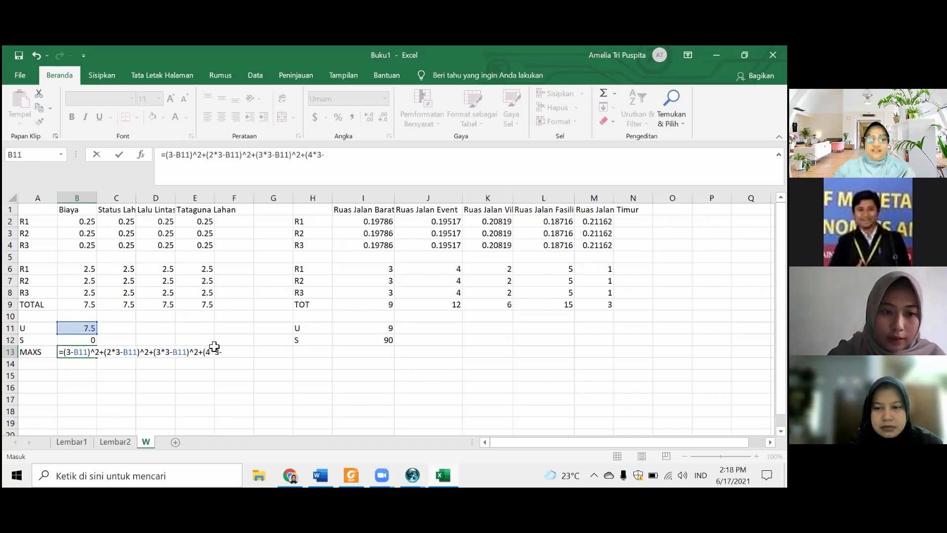
pyautogui.click(84, 327)
pyautogui.write(')')
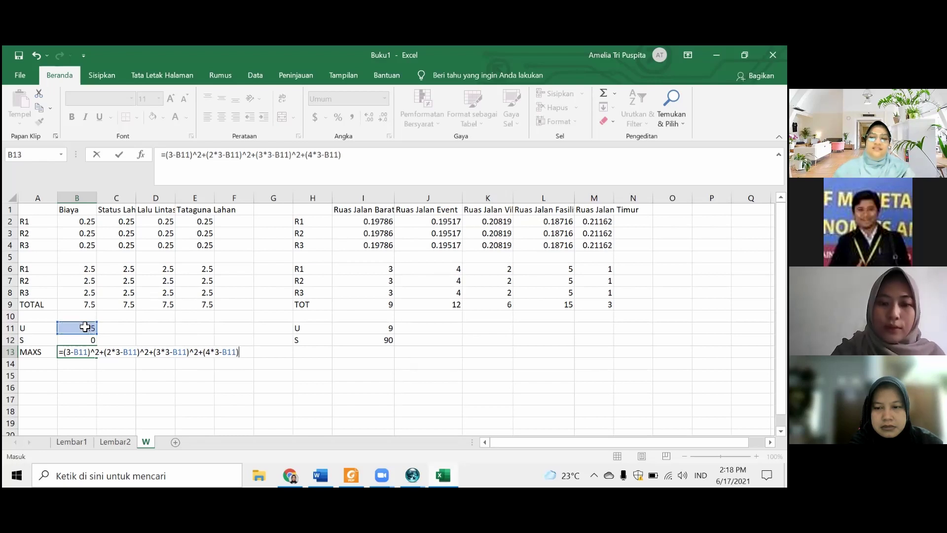
pyautogui.write('^2')
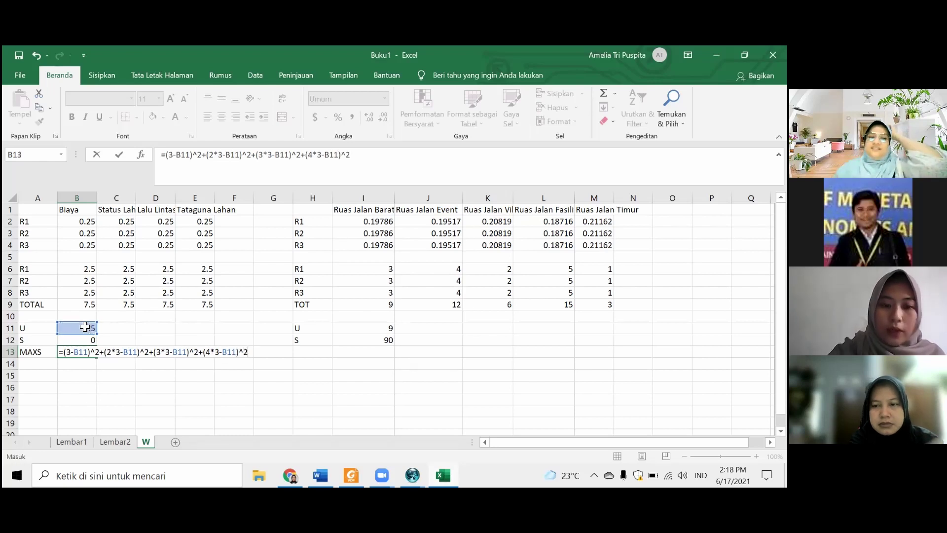
pyautogui.press('Return')
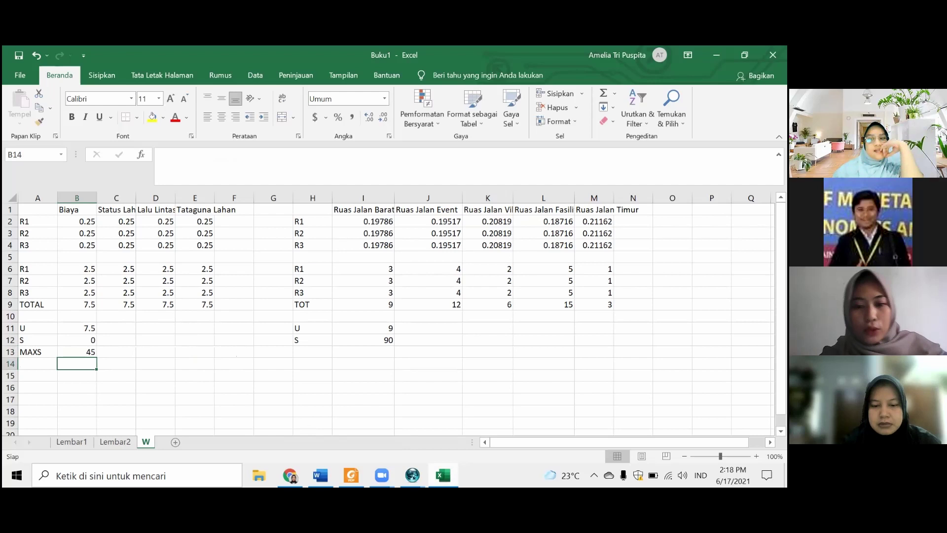
# - Recheck the slide formula in Foxit Reader, label cell H13 in Excel as MAXS, and review the formula in B13
pyautogui.hotkey('alt', 'Tab')
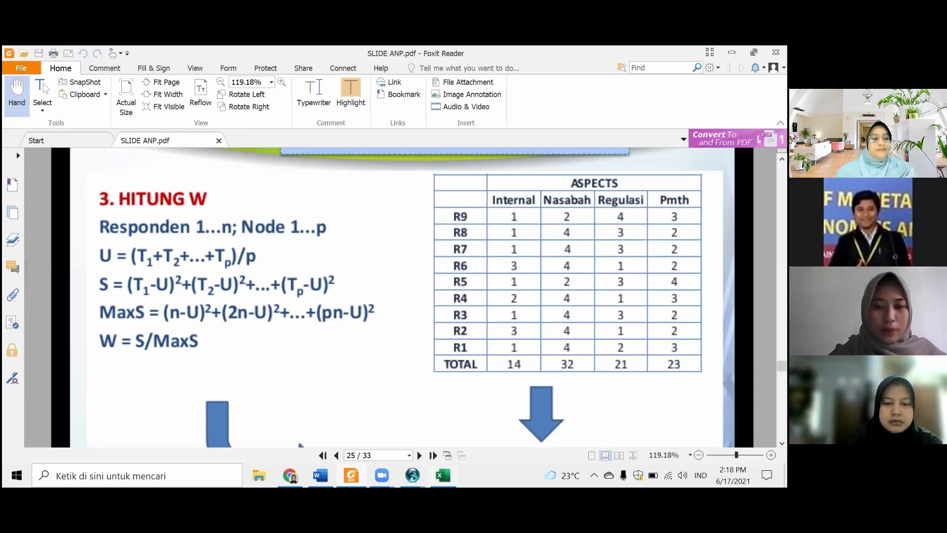
pyautogui.moveTo(443, 475)
pyautogui.click(434, 441)
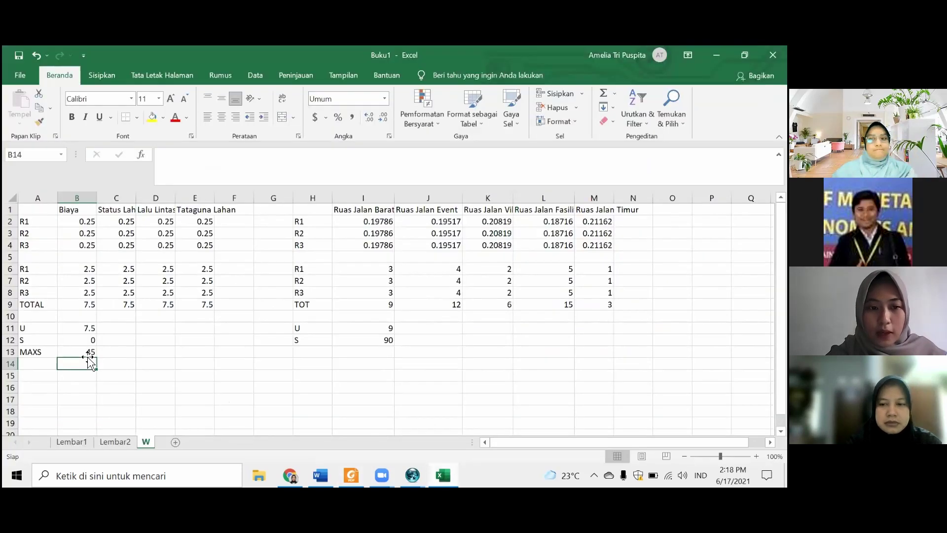
pyautogui.click(307, 352)
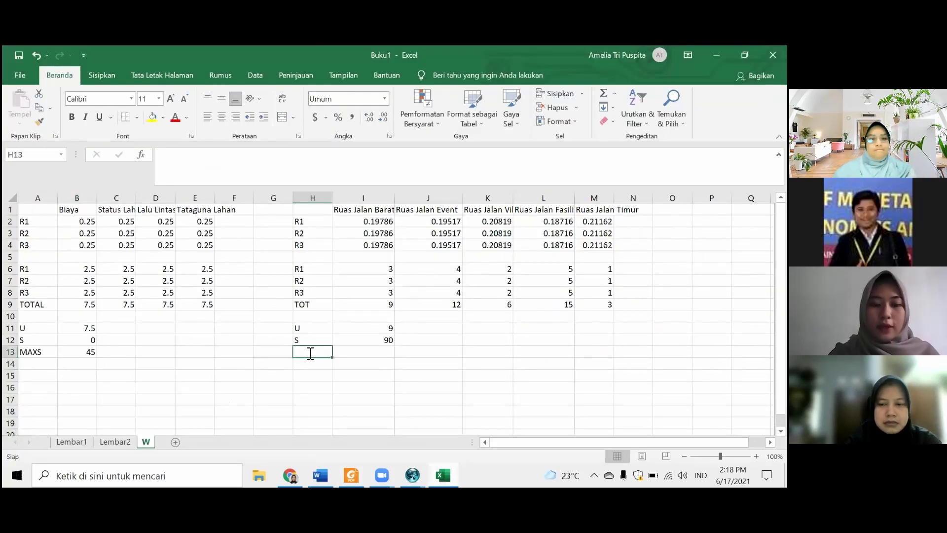
pyautogui.write('MAXS')
pyautogui.press('Tab')
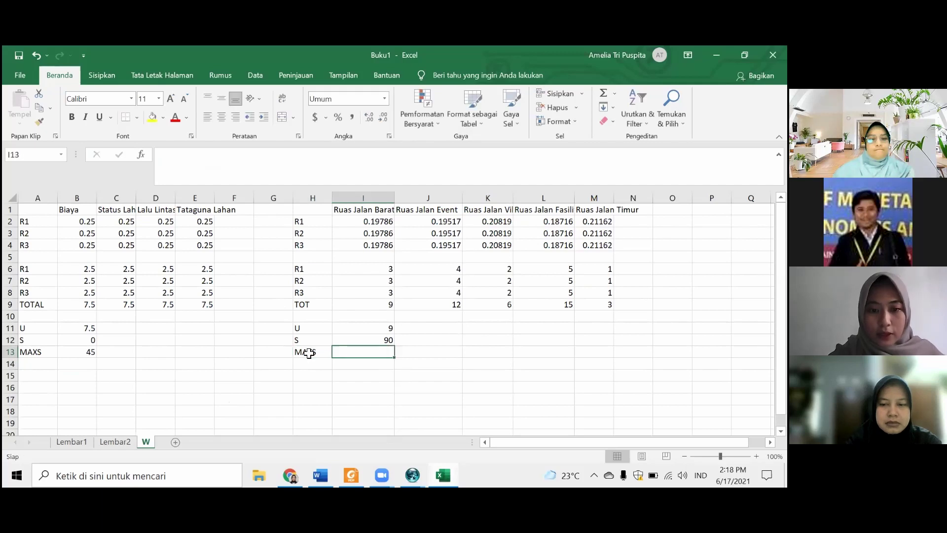
pyautogui.click(81, 354)
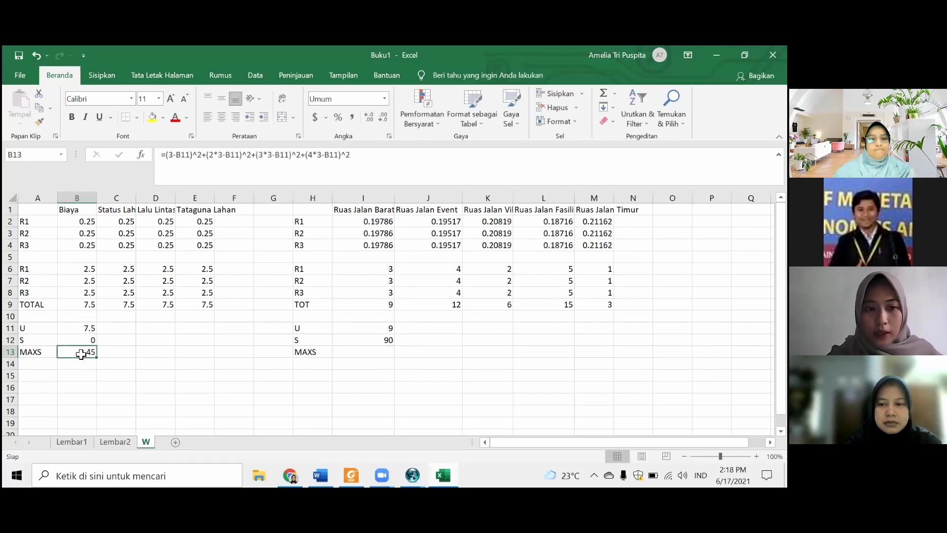
# - Begin the road MaxS formula in I13 with =(3-I11)^2+(2*3-I11)^2
pyautogui.click(372, 349)
pyautogui.write('=')
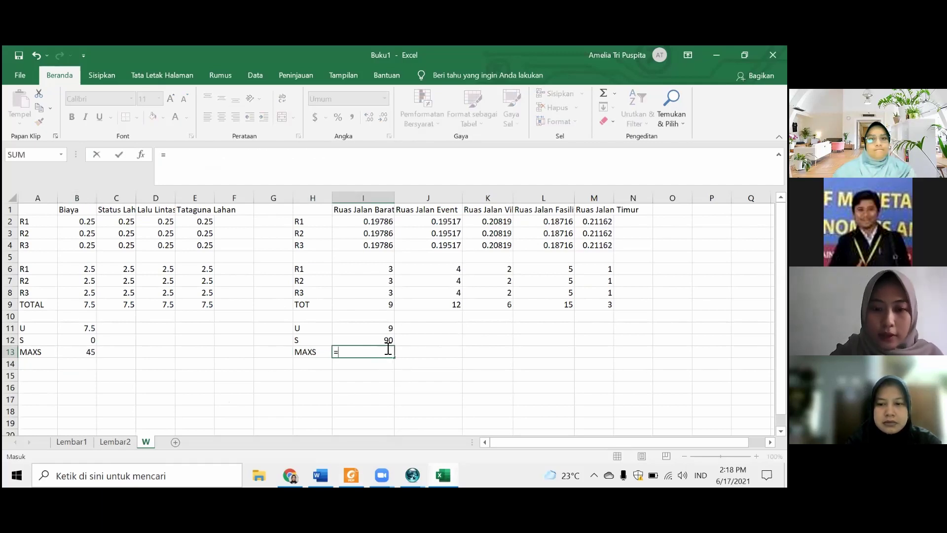
pyautogui.write('(3-')
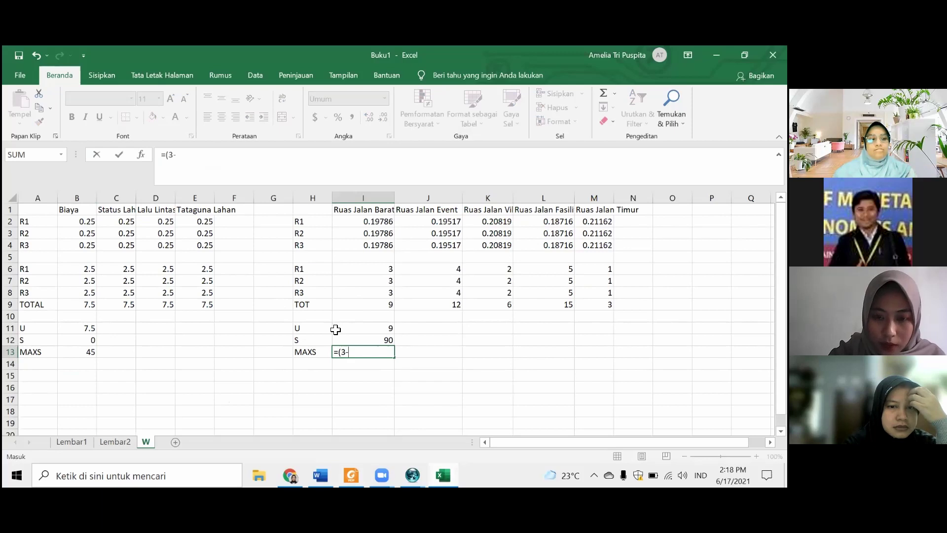
pyautogui.click(367, 327)
pyautogui.write(')^2+(2')
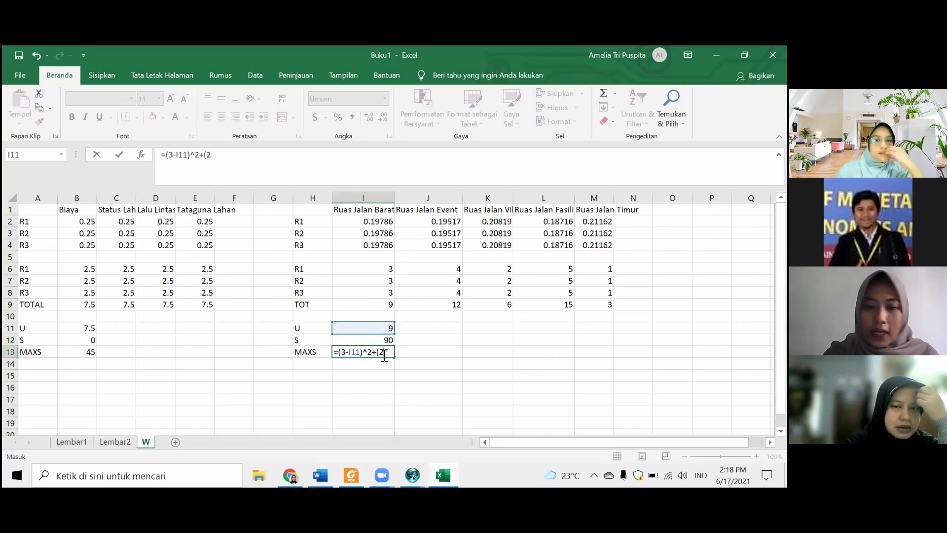
pyautogui.write('*3-')
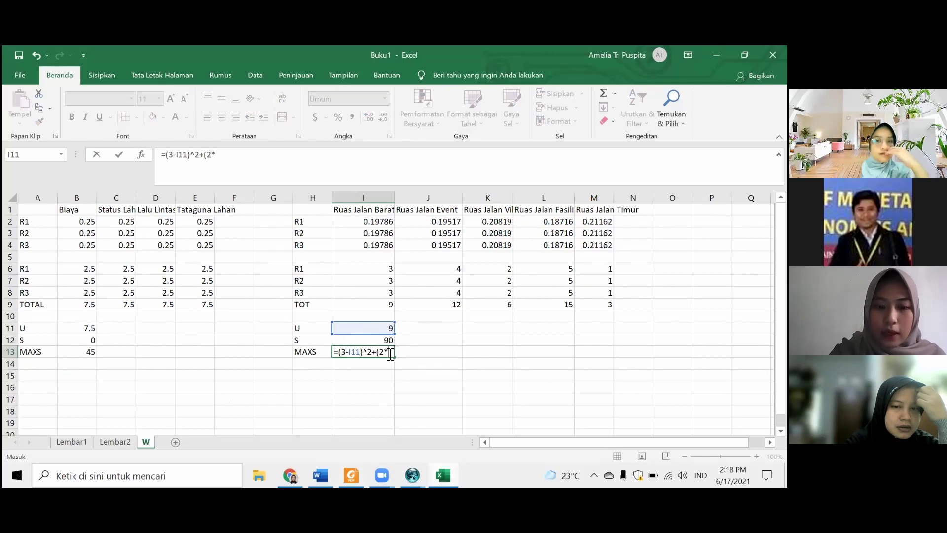
pyautogui.click(371, 328)
pyautogui.write(')')
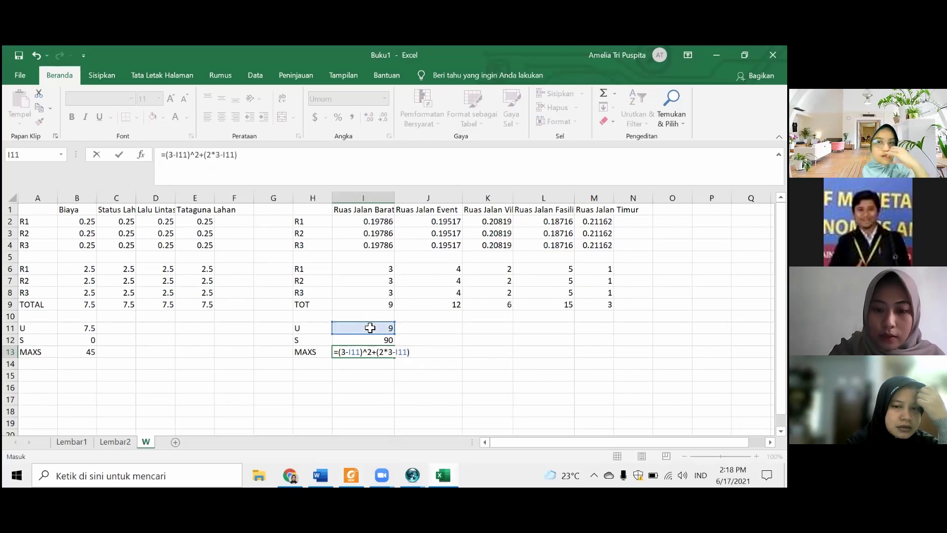
pyautogui.write('^2+(')
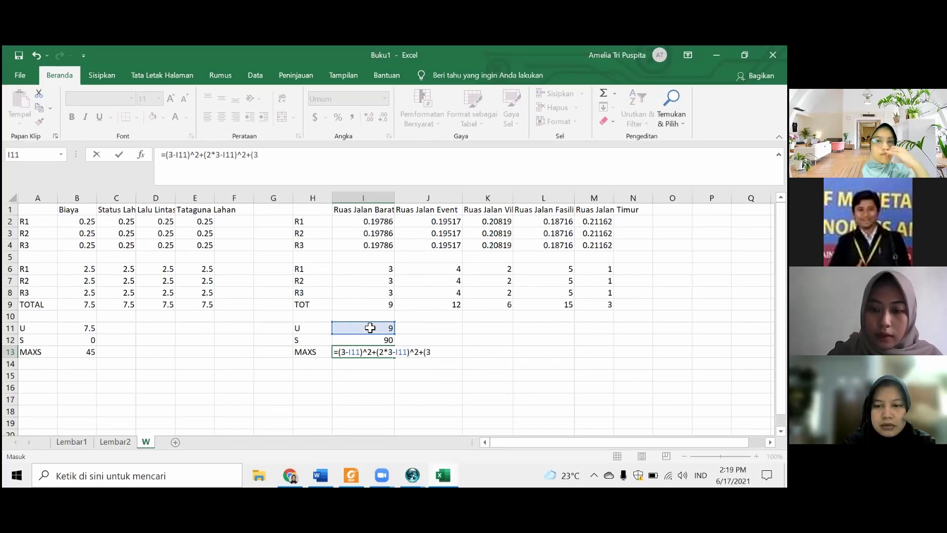
# - Complete the road MaxS formula in I13 by adding (3*3-I11)^2+(4*3-I11)^2+(5*3-I11)^2 and enter it
pyautogui.write('3*3')
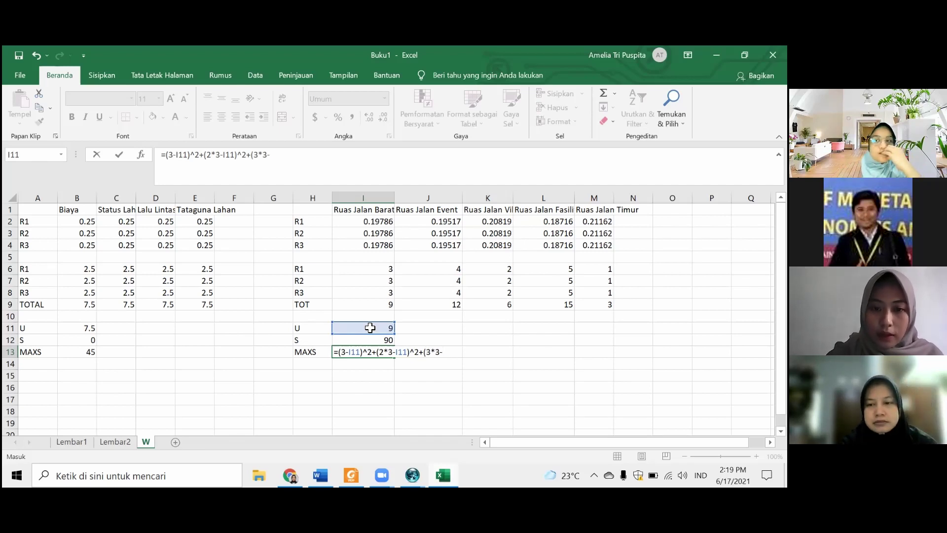
pyautogui.write('-')
pyautogui.click(370, 327)
pyautogui.write(')^2+(')
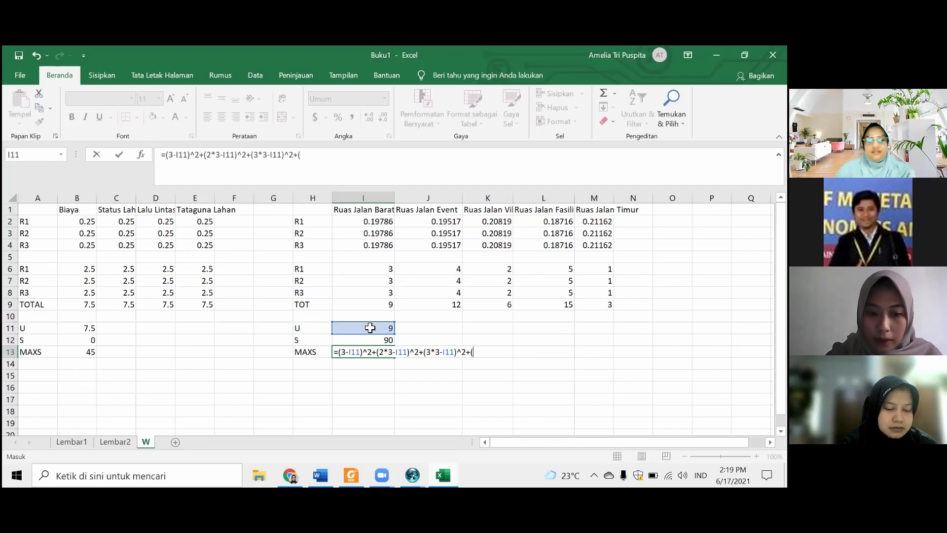
pyautogui.write('4*3-')
pyautogui.click(370, 328)
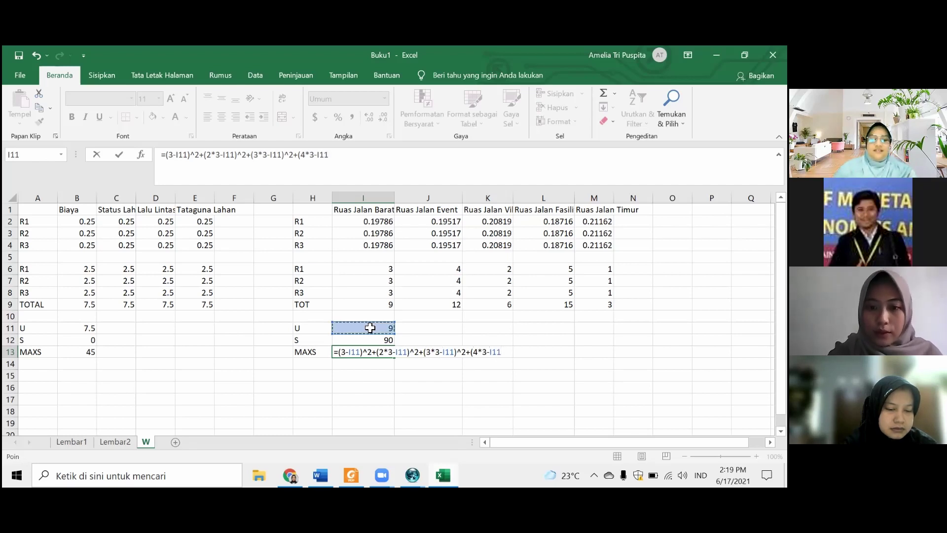
pyautogui.write(')^2+(5*3')
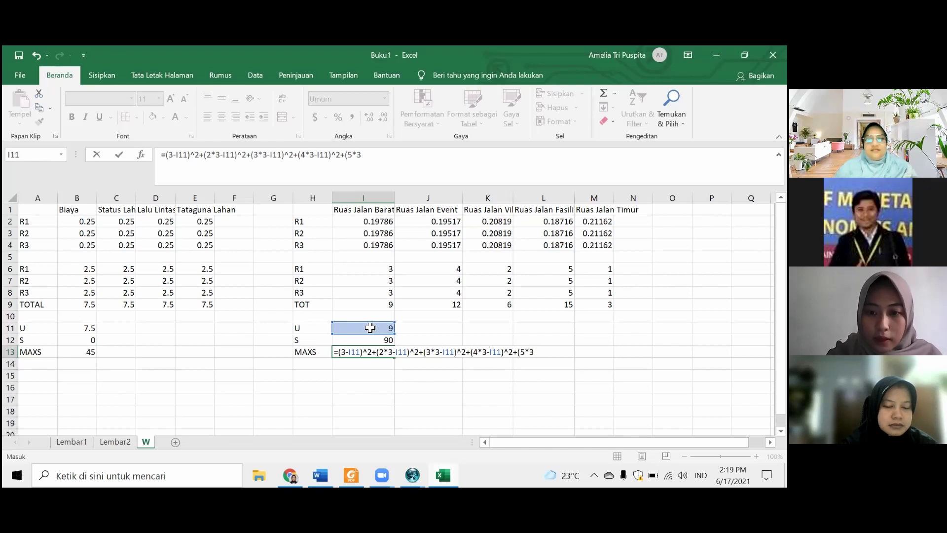
pyautogui.write('-')
pyautogui.click(370, 328)
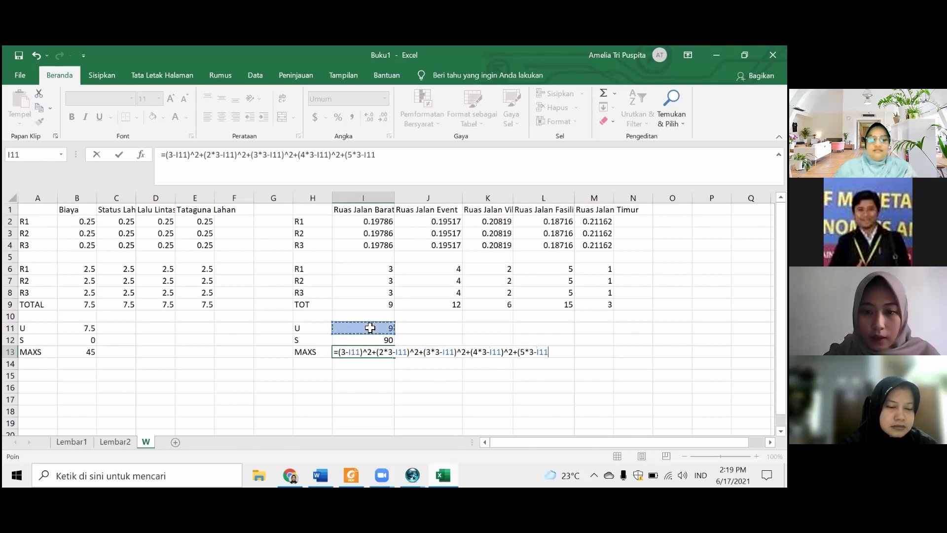
pyautogui.write(')^2')
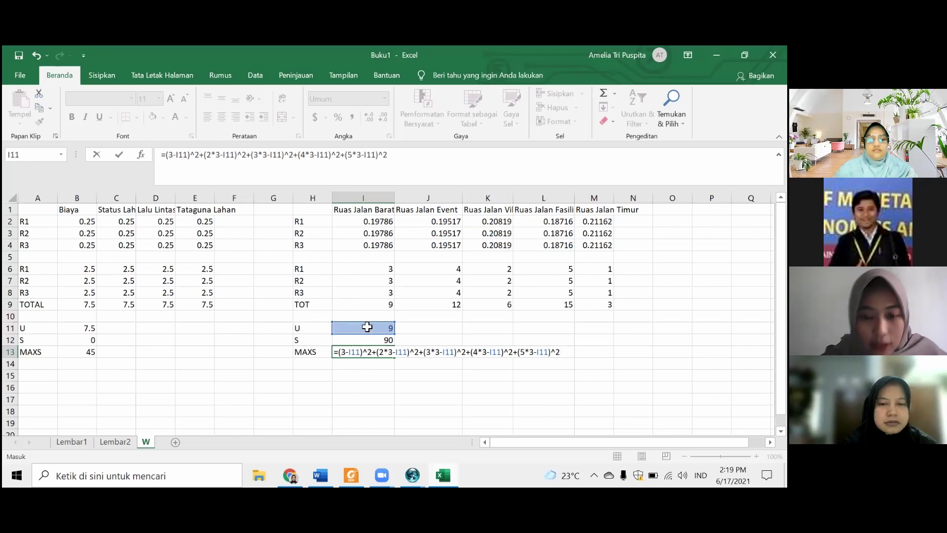
pyautogui.press('Return')
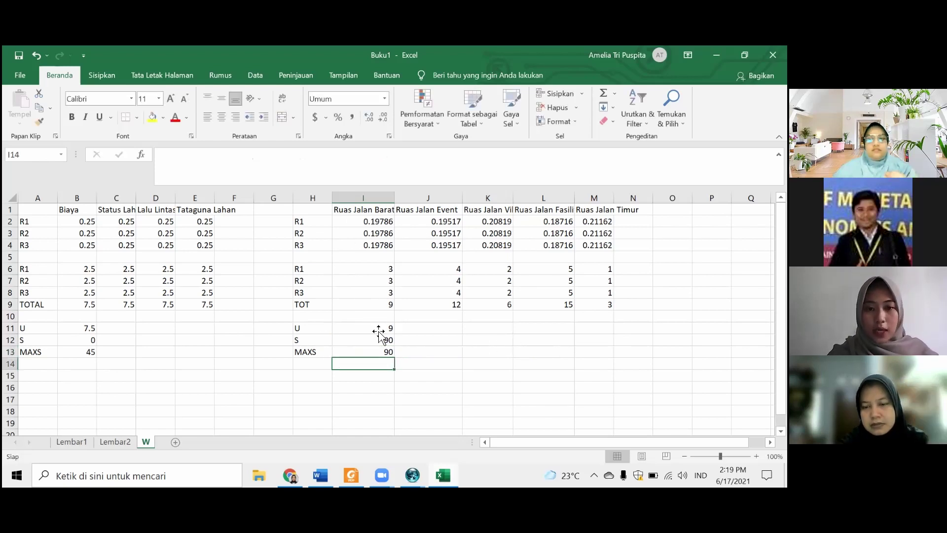
# - Label A14 as W, check the W formula on the Foxit Reader slide, and calculate the criteria W in Excel cell B14 with =B12/B13
pyautogui.click(37, 363)
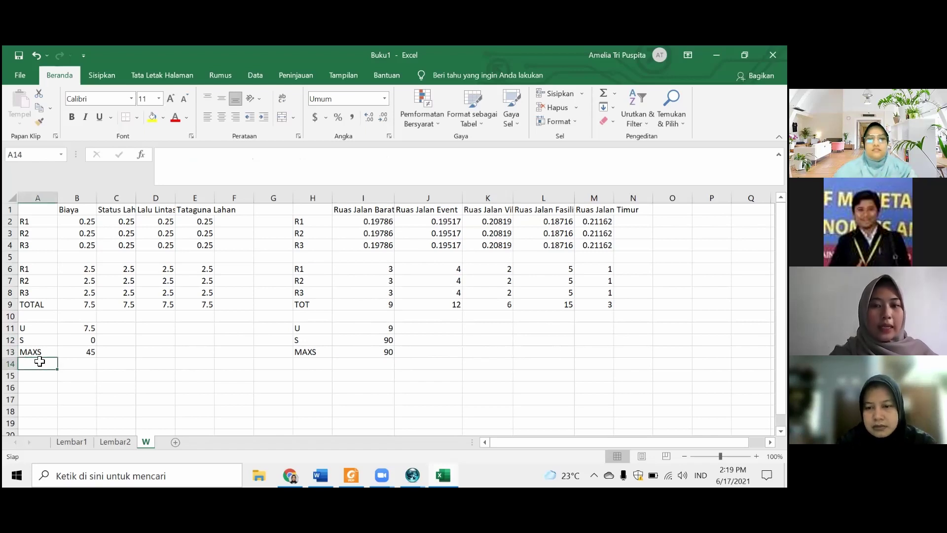
pyautogui.write('W')
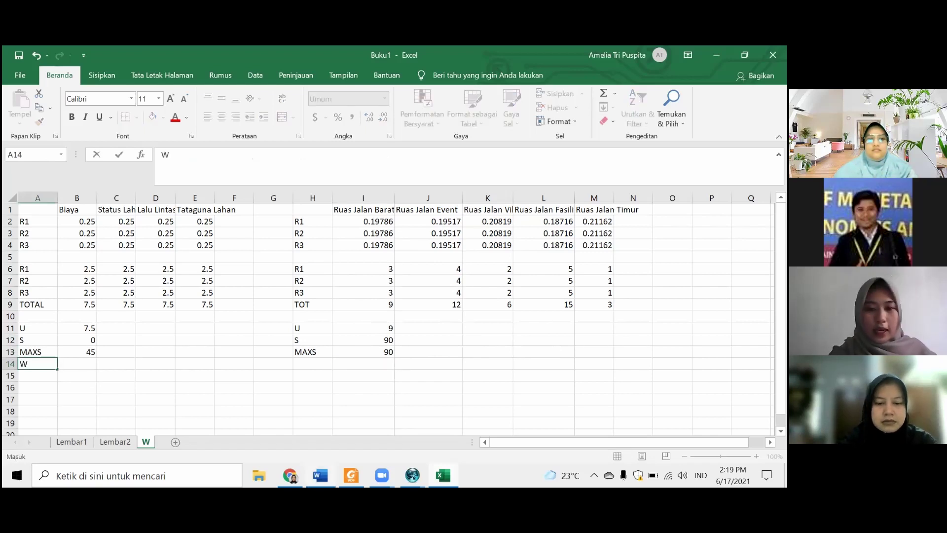
pyautogui.hotkey('alt', 'Tab')
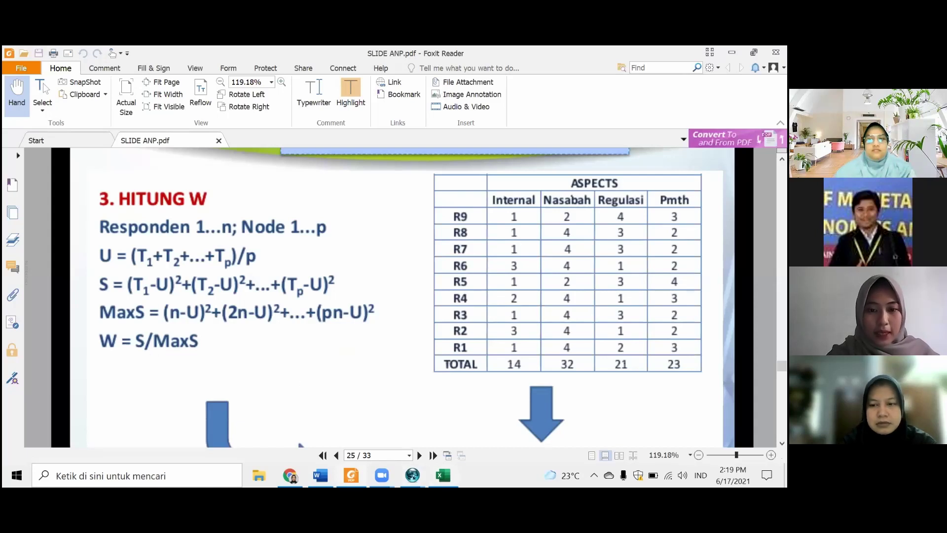
pyautogui.hotkey('alt', 'Tab')
pyautogui.click(87, 363)
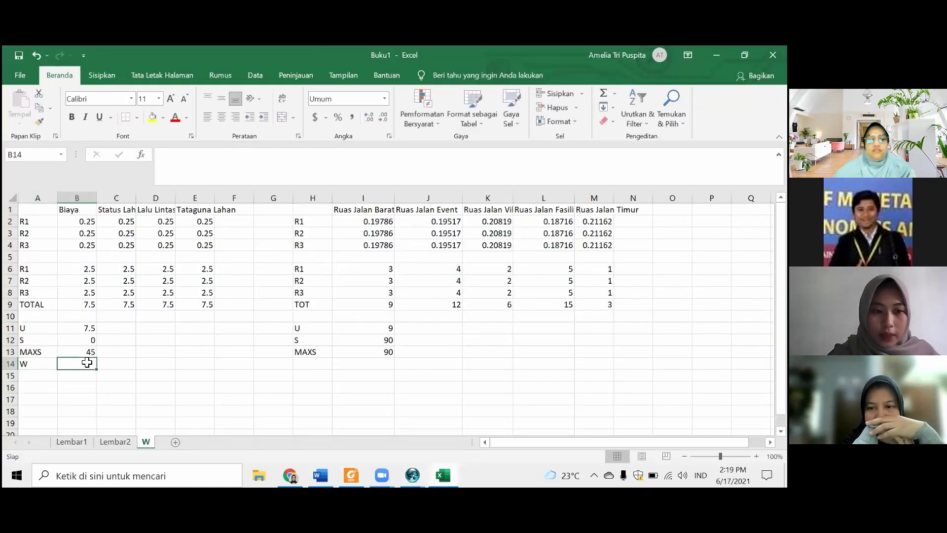
pyautogui.write('=')
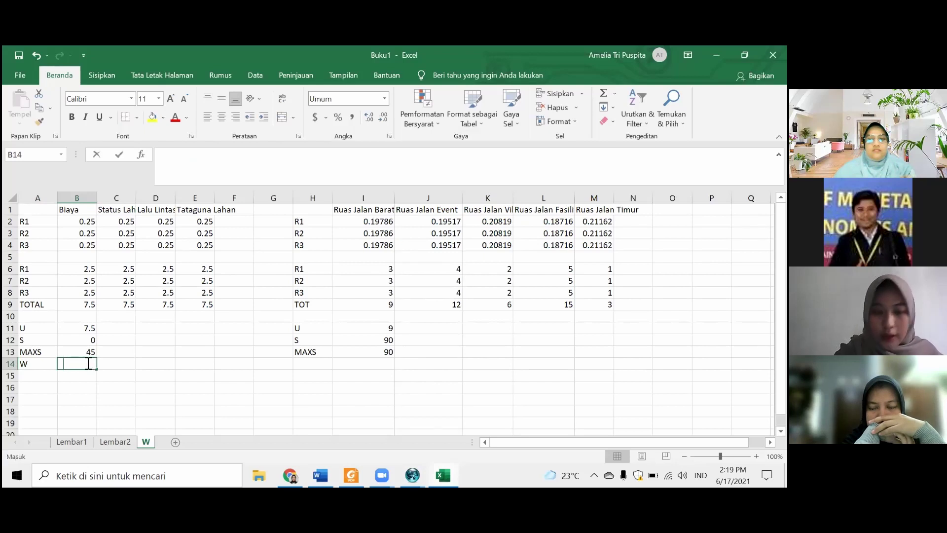
pyautogui.click(92, 340)
pyautogui.write('/')
pyautogui.click(91, 352)
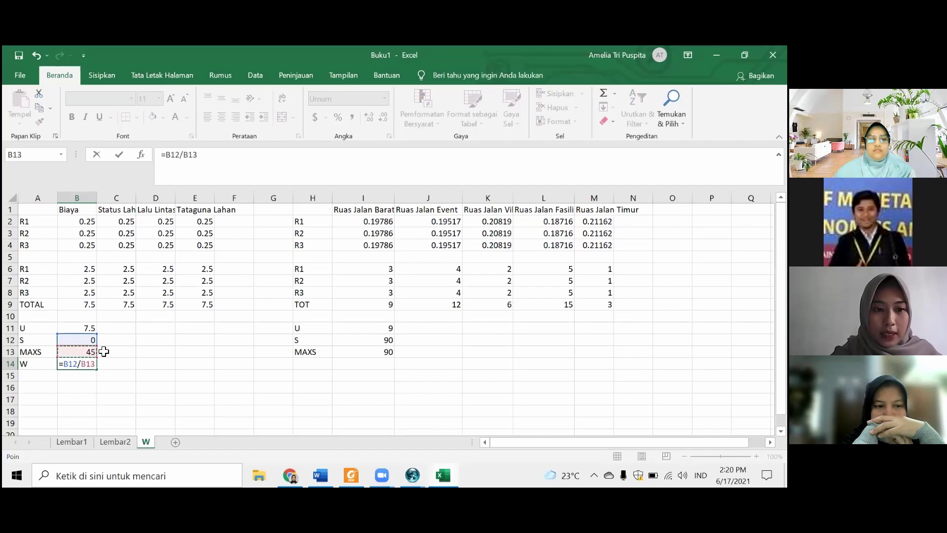
pyautogui.press('Return')
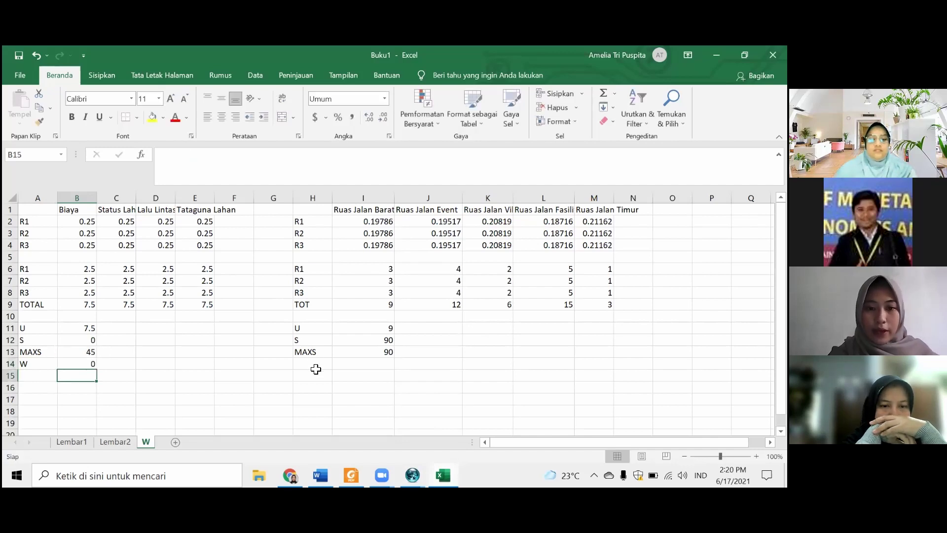
# - Label H14 as W and calculate the road W in I14 with =I12/I13
pyautogui.click(316, 365)
pyautogui.write('W')
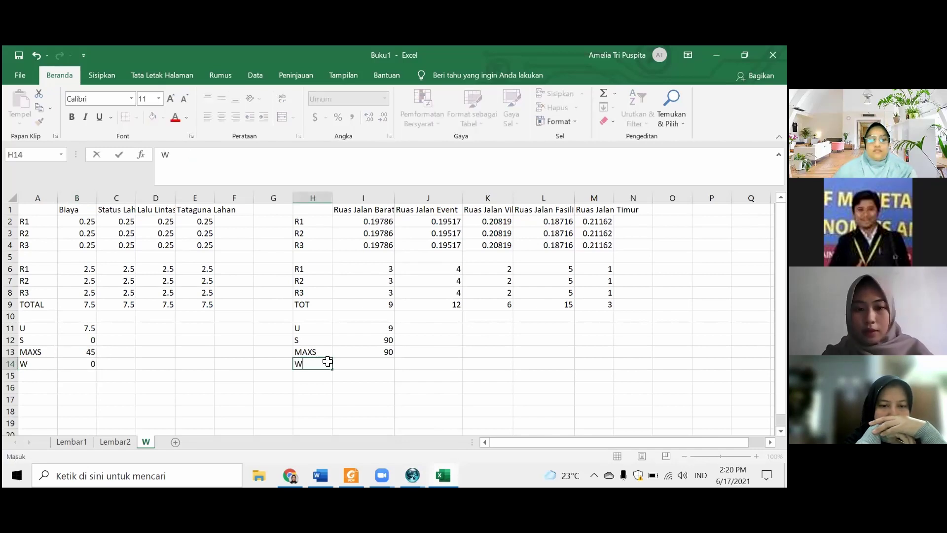
pyautogui.click(368, 362)
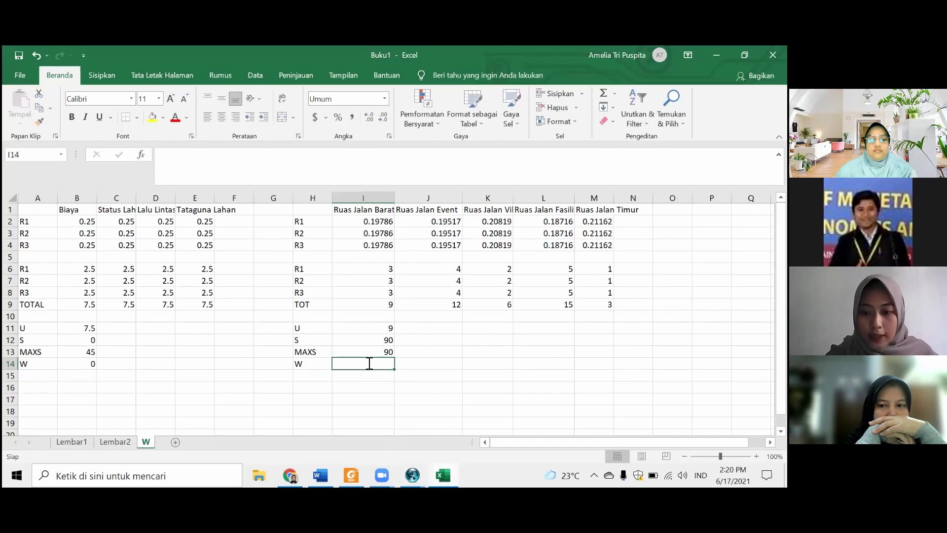
pyautogui.write('=')
pyautogui.click(375, 340)
pyautogui.write('/')
pyautogui.click(387, 352)
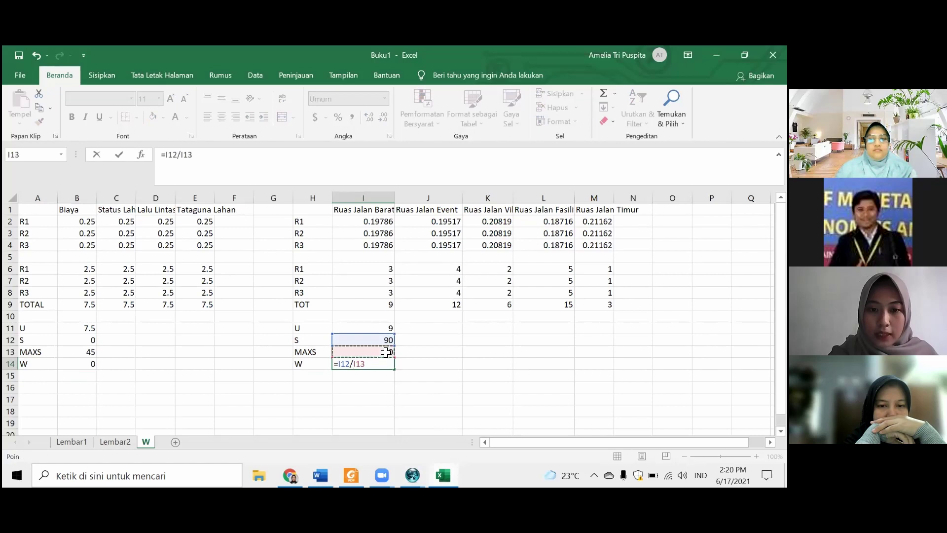
pyautogui.press('Return')
# - Review the W formulas in B14 and I14 against the Foxit Reader slide and return to the Excel workbook
pyautogui.click(84, 364)
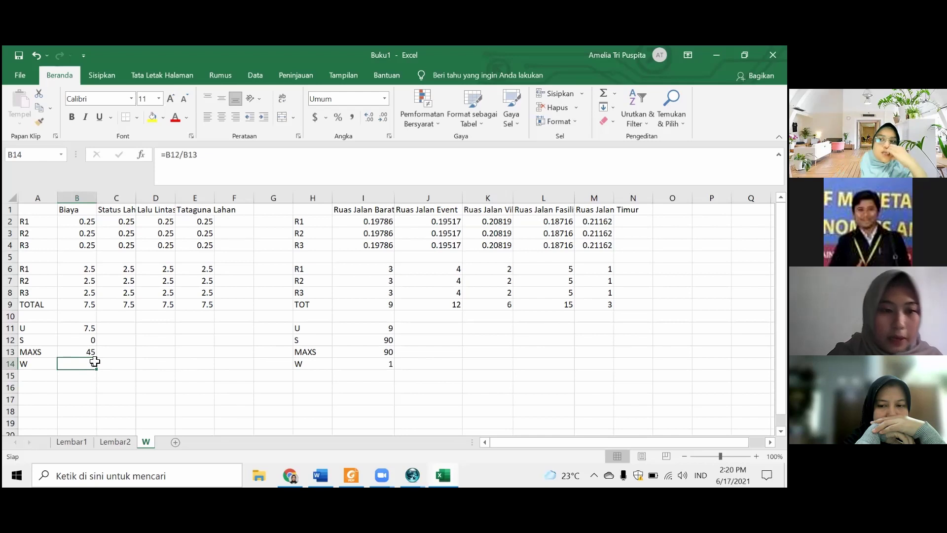
pyautogui.click(368, 365)
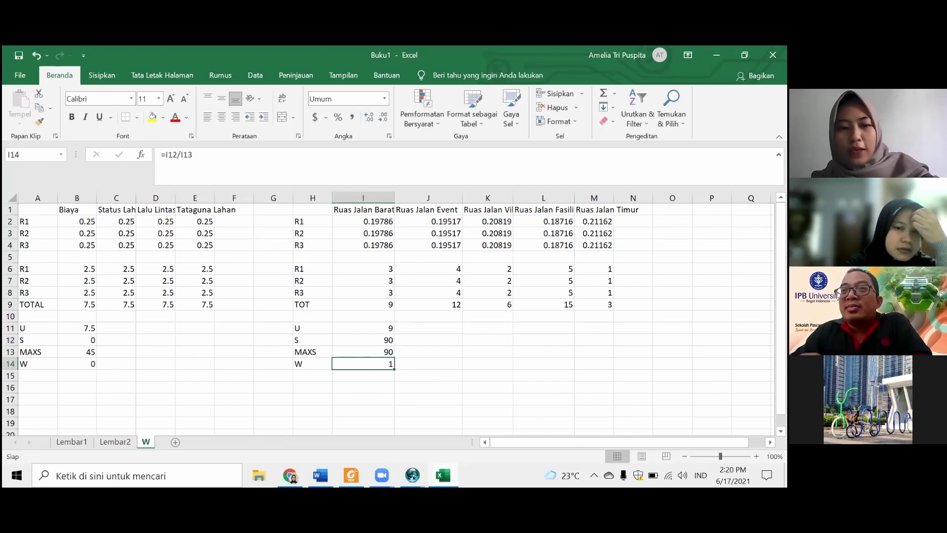
pyautogui.hotkey('alt', 'Tab')
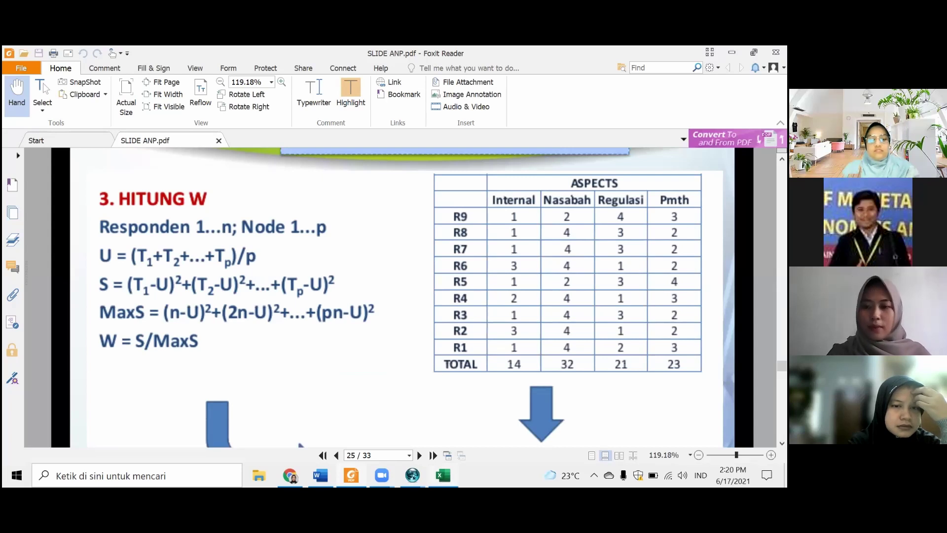
pyautogui.moveTo(443, 475)
pyautogui.click(429, 439)
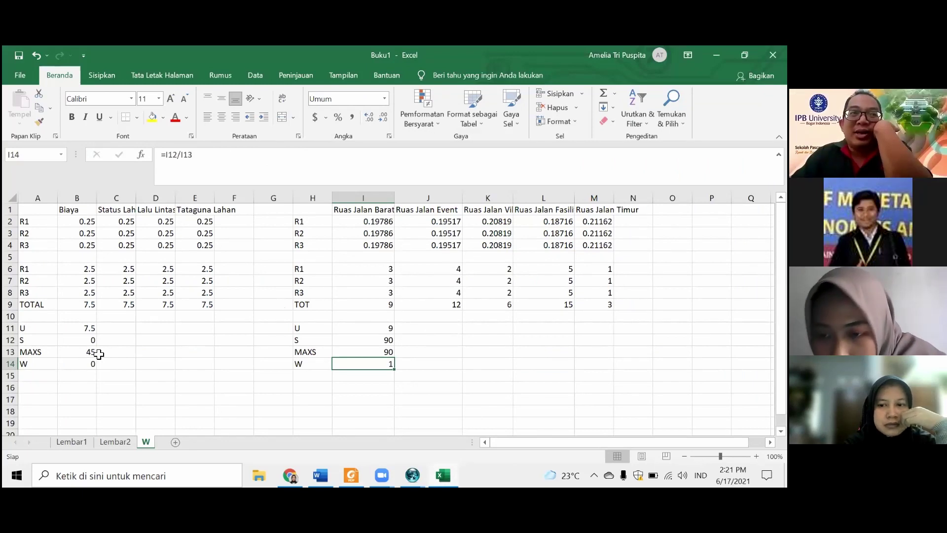
# - Examine the priorities on sheets Lembar2 and Lembar1, and compare them with the maximized priorities window in Super Decisions
pyautogui.click(126, 440)
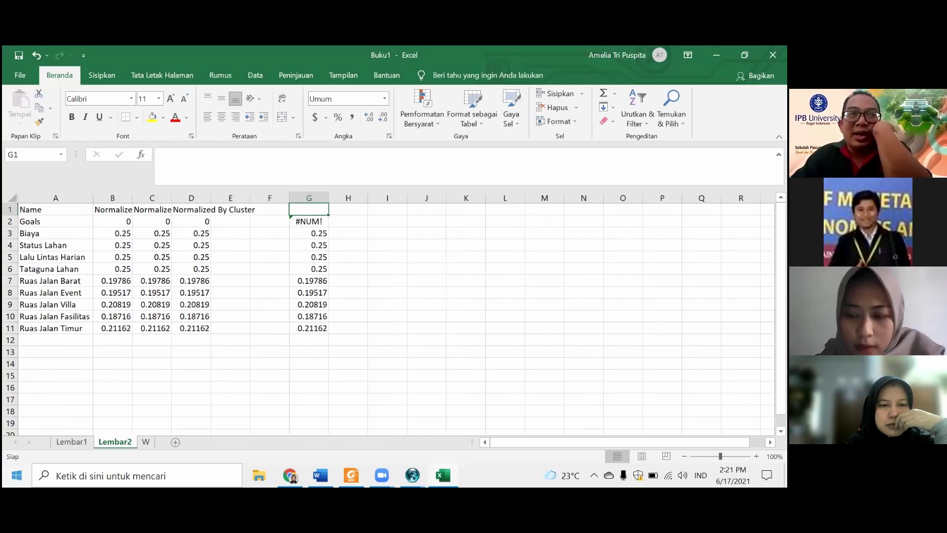
pyautogui.click(72, 441)
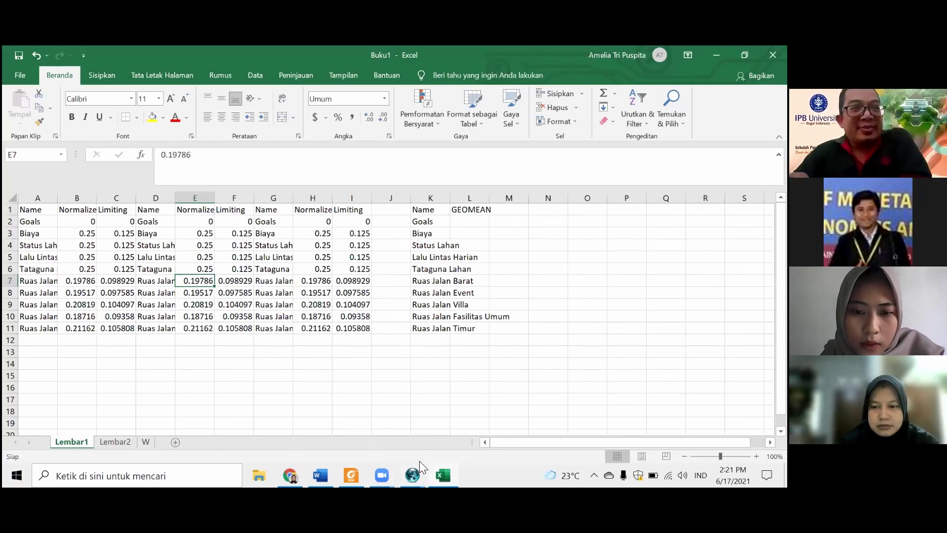
pyautogui.moveTo(412, 475)
pyautogui.click(439, 437)
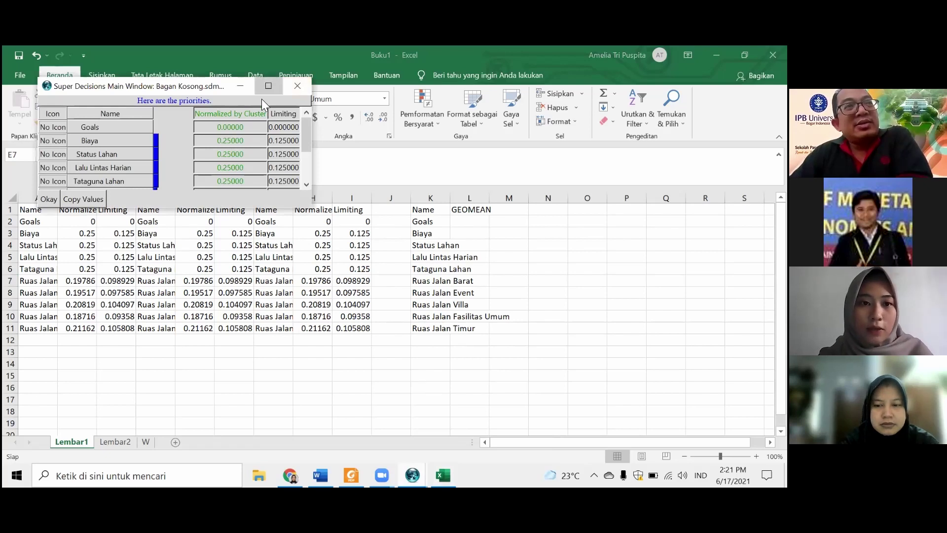
pyautogui.click(269, 86)
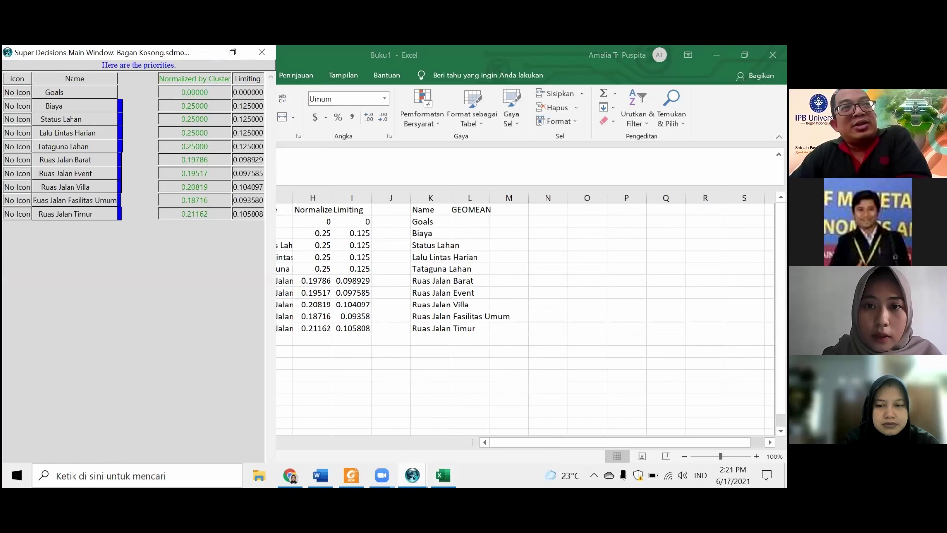
pyautogui.click(316, 168)
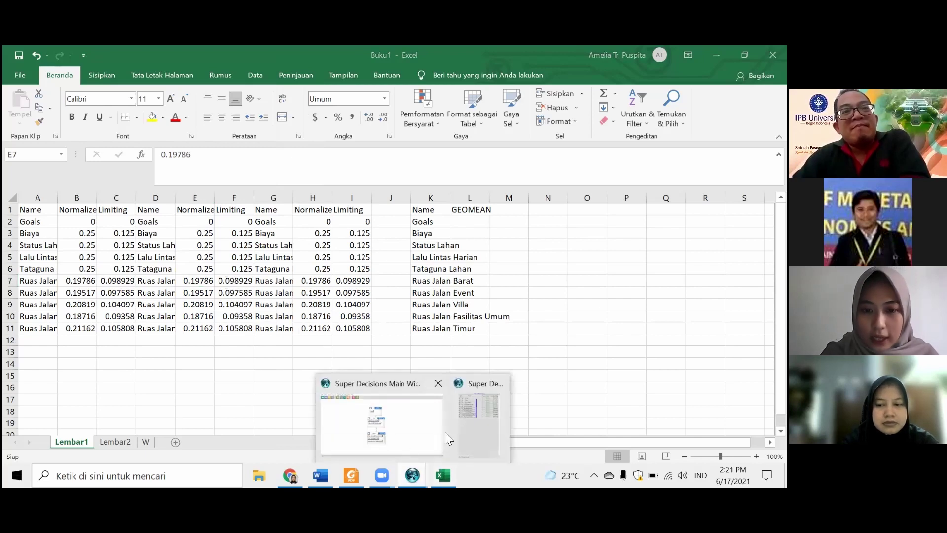
# - Open the pairwise comparisons in the Super Decisions main window and examine the Kriteria comparison results for the Goals node
pyautogui.hotkey('alt', 'Tab')
pyautogui.click(67, 65)
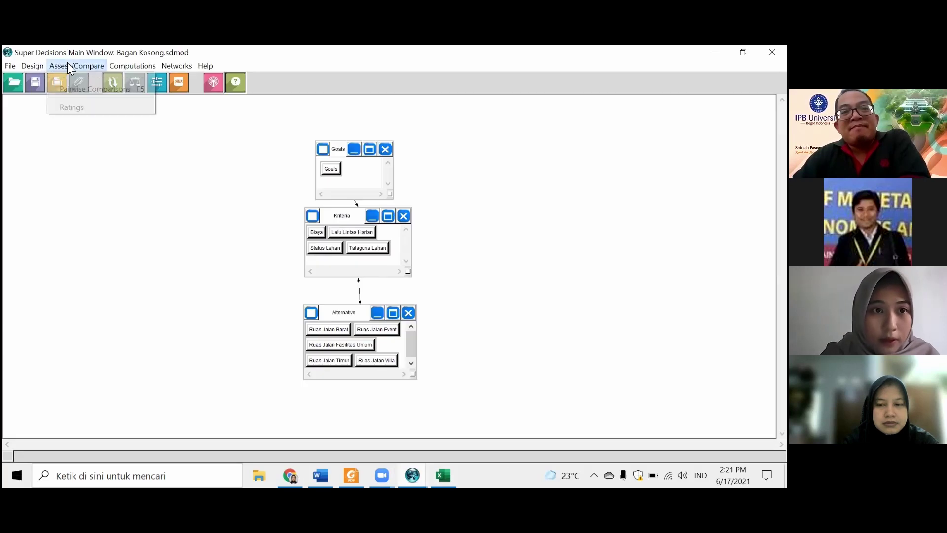
pyautogui.click(82, 87)
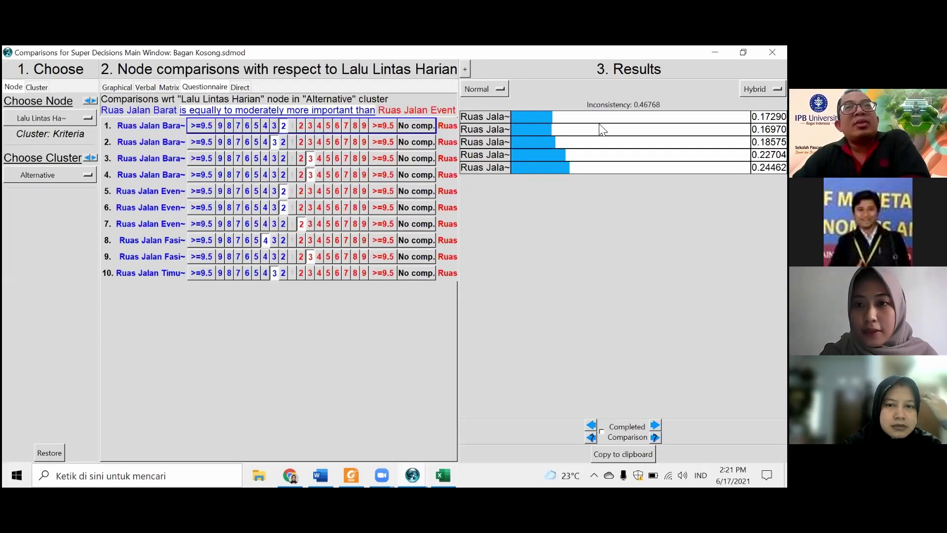
pyautogui.click(42, 119)
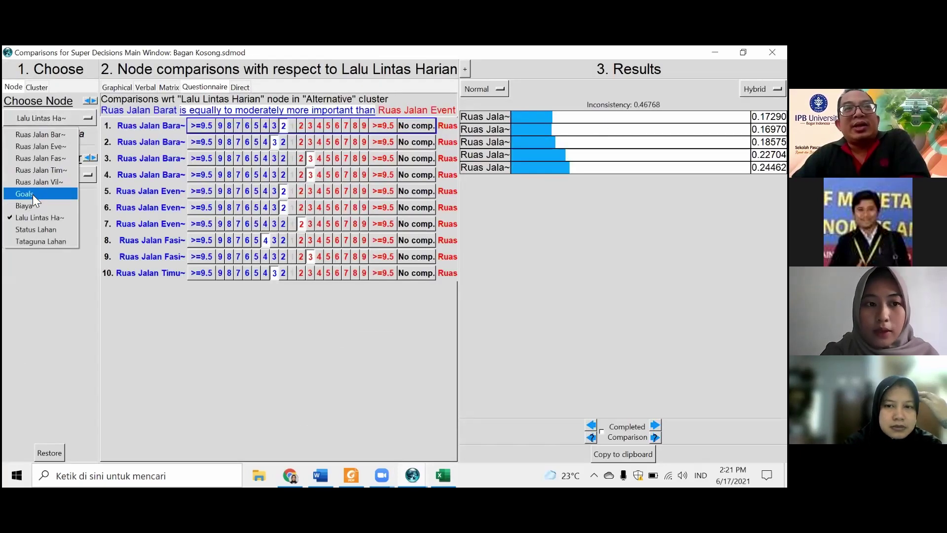
pyautogui.click(33, 194)
pyautogui.click(37, 174)
pyautogui.click(592, 129)
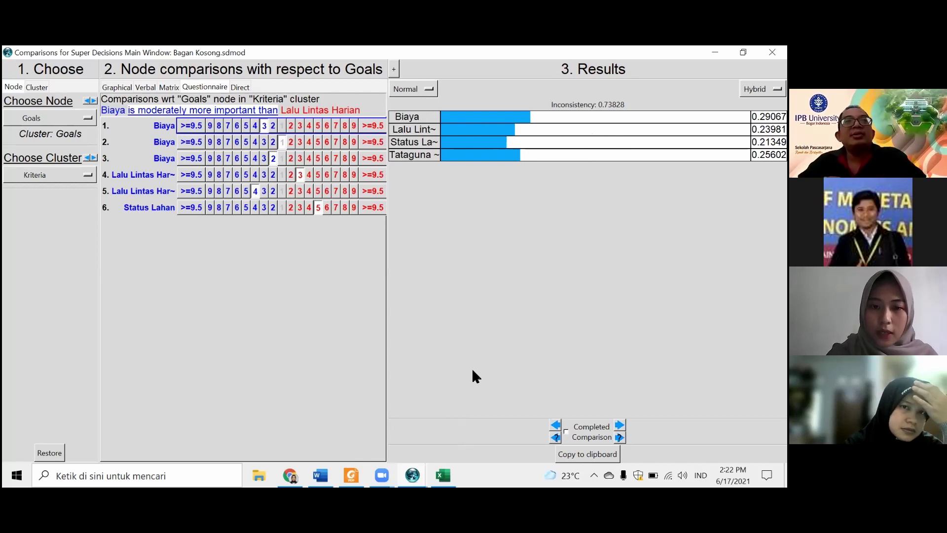
# - Switch back to the Excel workbook and review the U, S, MAXS and W results on sheet W
pyautogui.moveTo(443, 475)
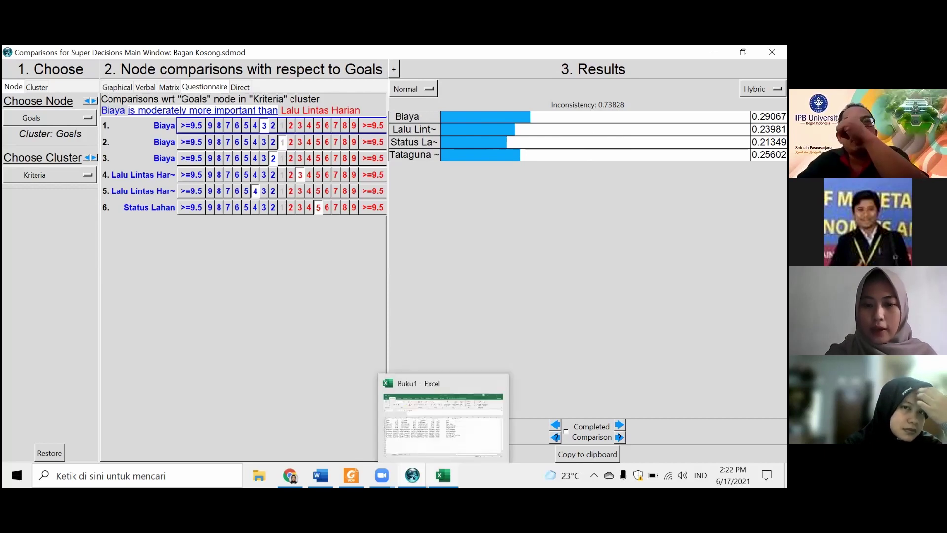
pyautogui.click(449, 437)
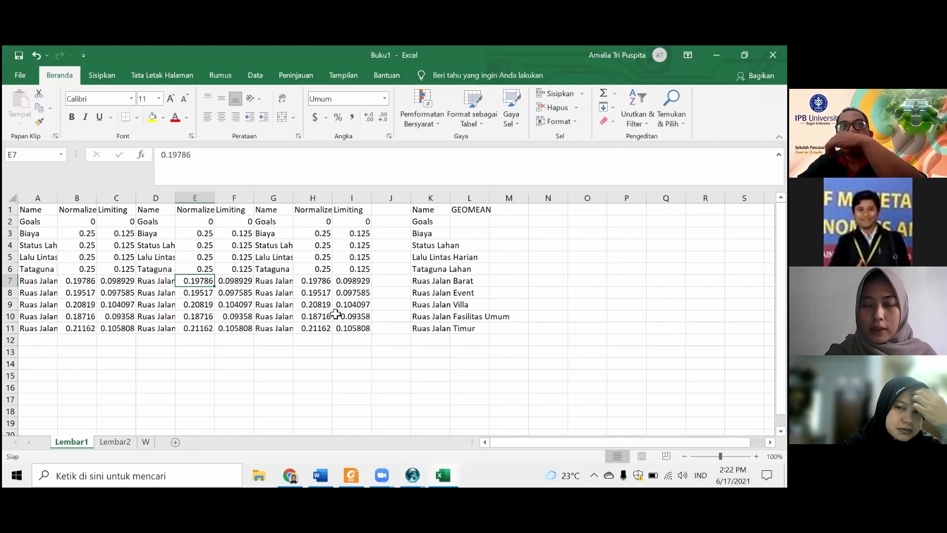
pyautogui.click(147, 441)
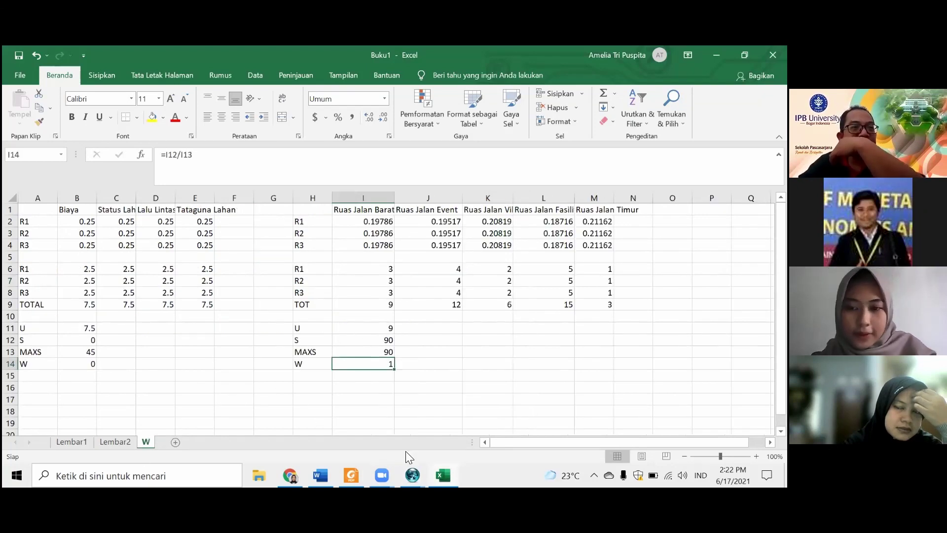
pyautogui.moveTo(412, 475)
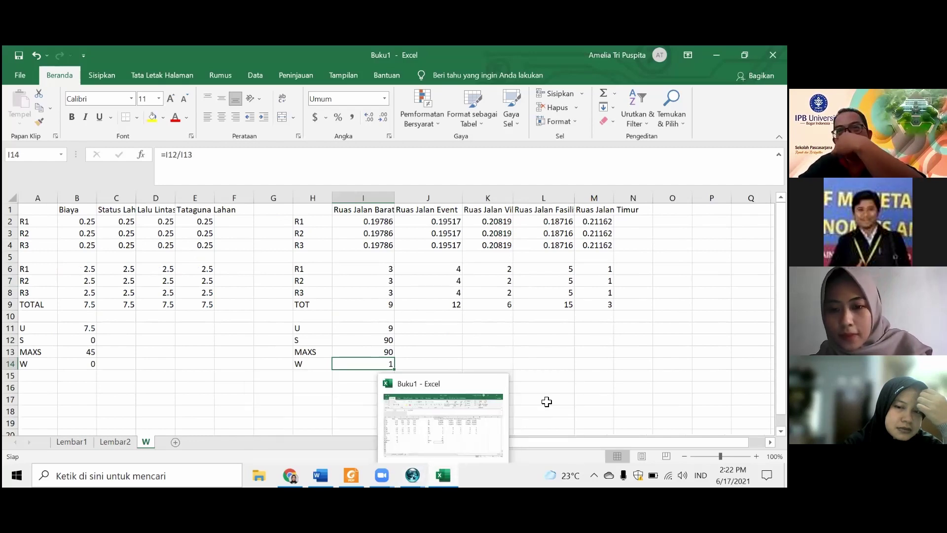
pyautogui.click(542, 400)
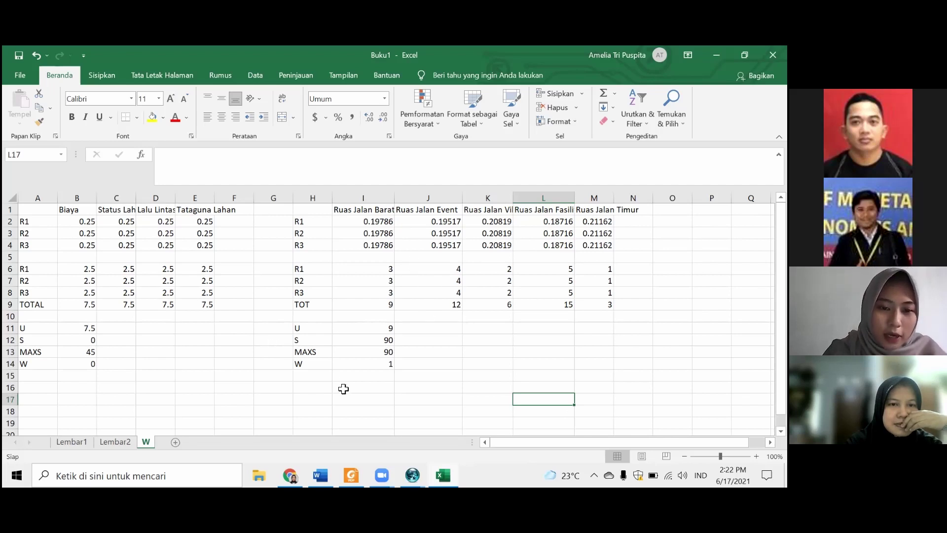
# - Switch to the Super Decisions comparisons window, examine the Kriteria results for the Goals node, and return to the Excel workbook
pyautogui.click(413, 475)
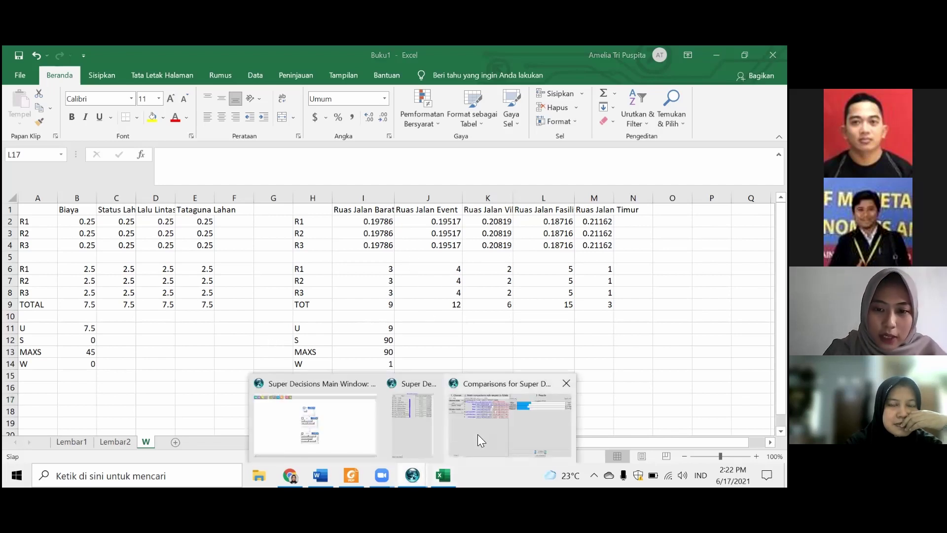
pyautogui.click(476, 434)
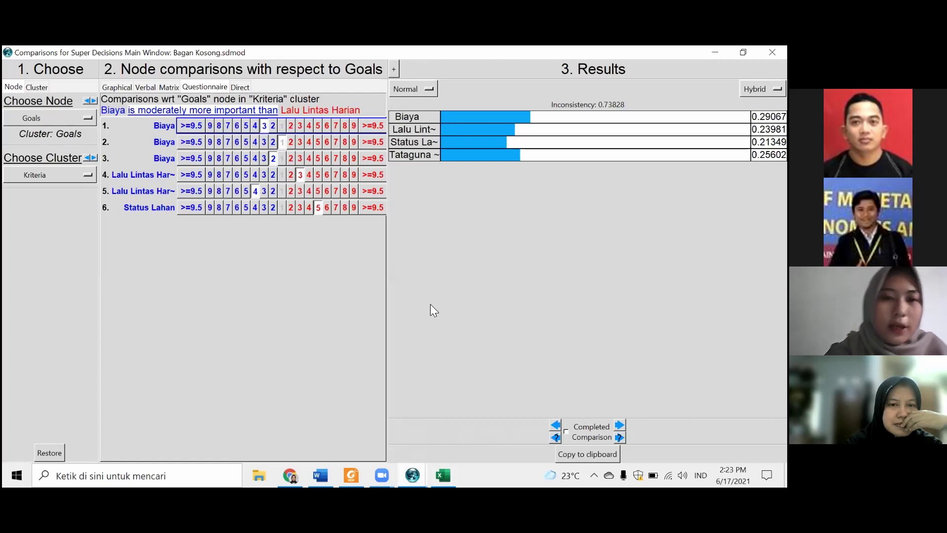
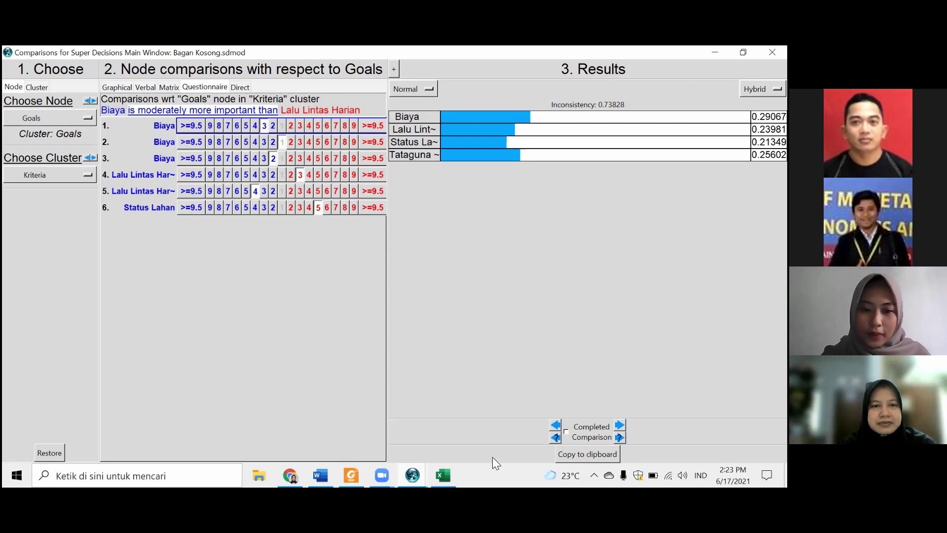
pyautogui.moveTo(443, 475)
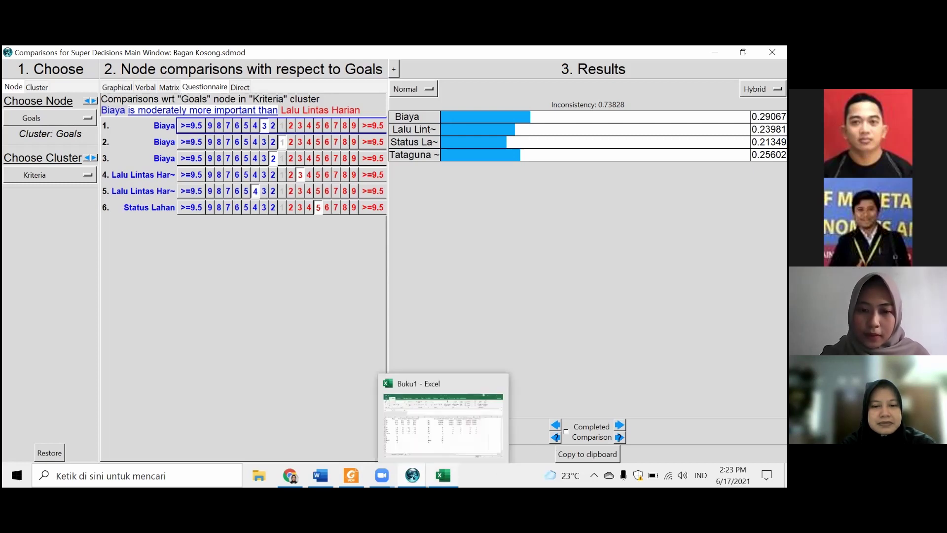
pyautogui.click(436, 449)
pyautogui.moveTo(290, 475)
pyautogui.click(290, 429)
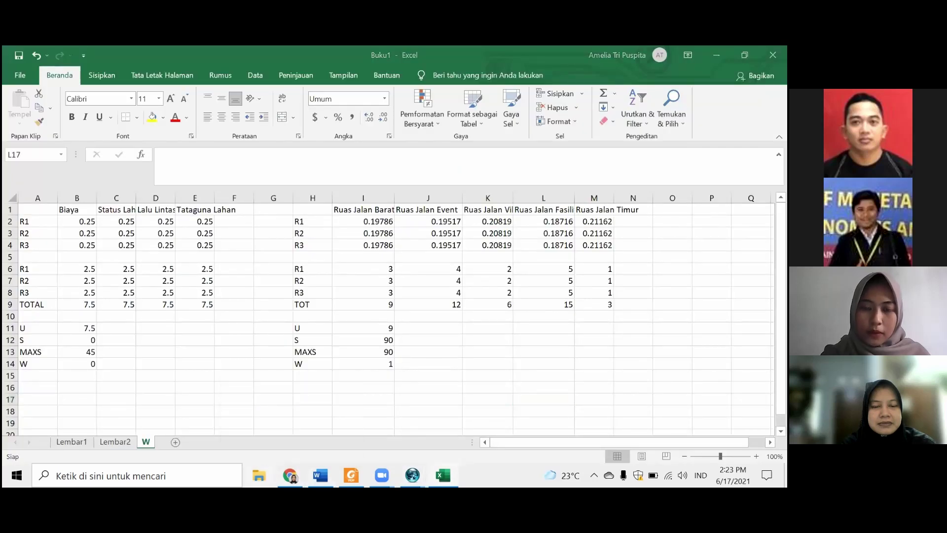
# - Open the ANALISIS KUESIONER PEMBANGUNAN INFRA JALAN PRIORITAS document from the D: drive folder KERJAAN > SMART > ANPAHP > 2 juni (pembagian ruas jalan) > olahan
pyautogui.click(259, 475)
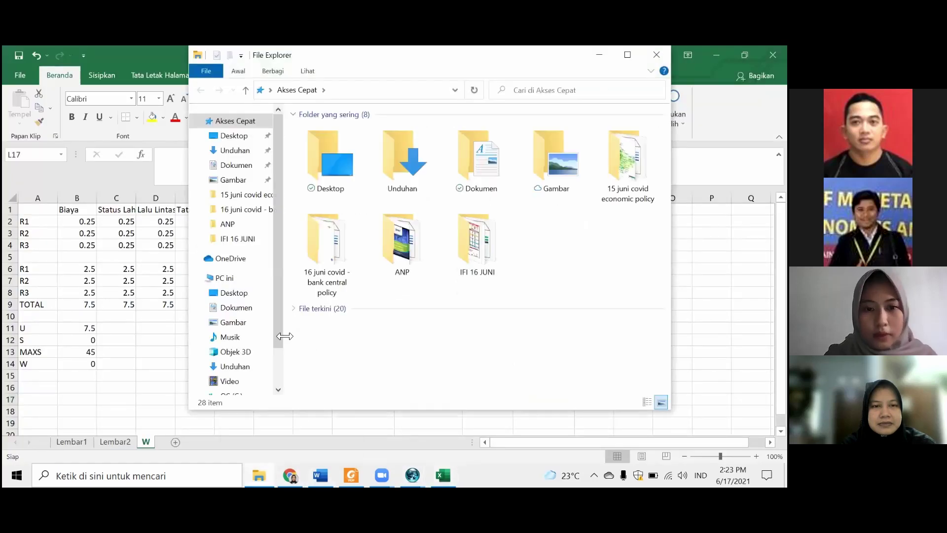
pyautogui.scroll(-2, 277, 380)
pyautogui.click(235, 357)
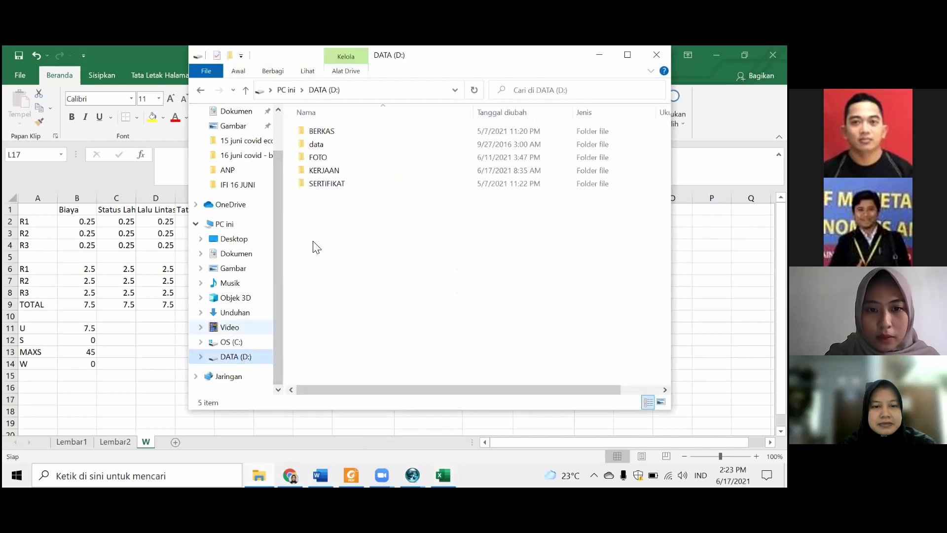
pyautogui.click(326, 170)
pyautogui.doubleClick(328, 170)
pyautogui.doubleClick(325, 172)
pyautogui.doubleClick(331, 209)
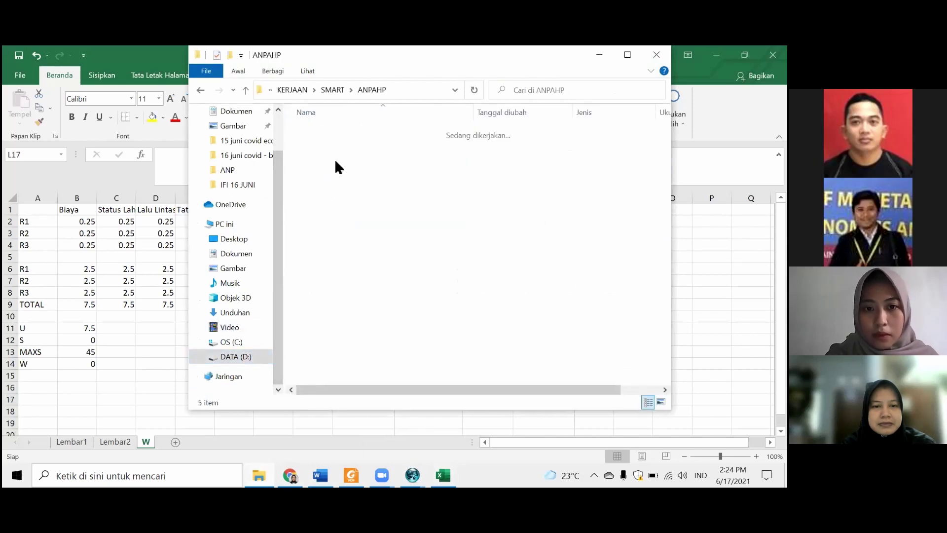
pyautogui.doubleClick(340, 133)
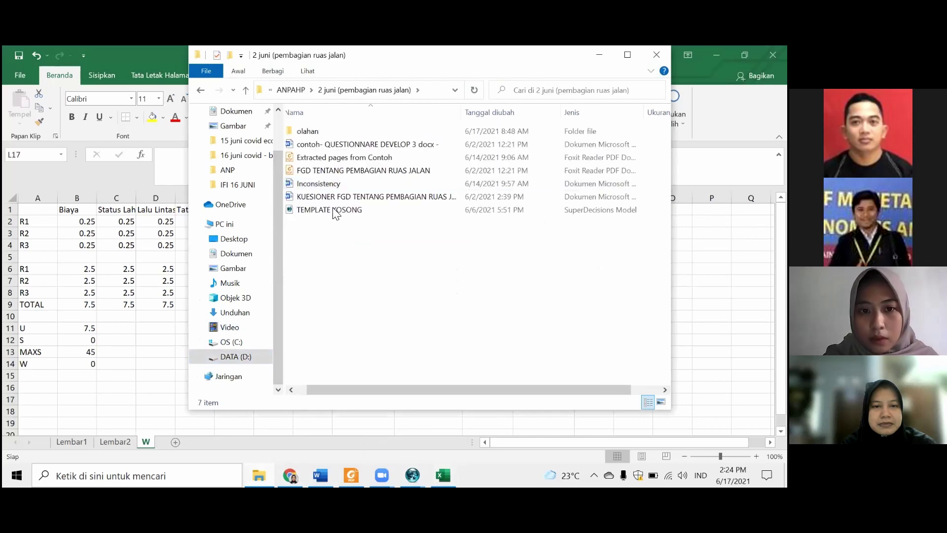
pyautogui.doubleClick(321, 132)
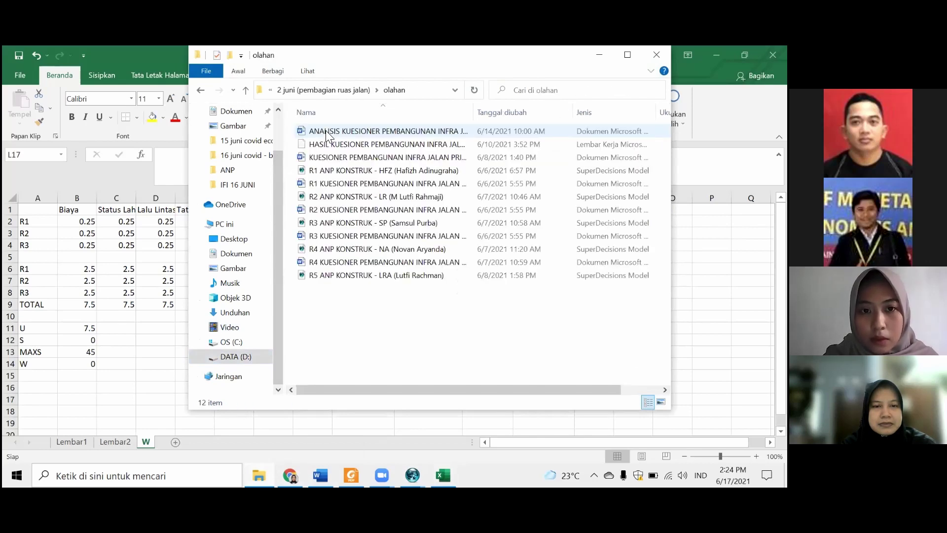
pyautogui.doubleClick(326, 132)
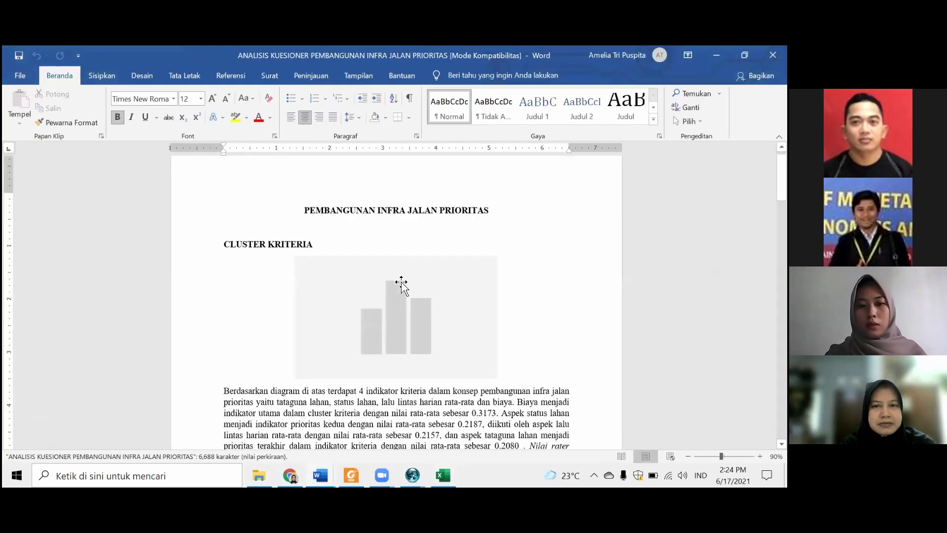
# - Examine the Kriteria chart and its explanatory paragraph under Cluster Kriteria, including the average values and the rater agreement statement
pyautogui.scroll(-5, 399, 285)
pyautogui.scroll(3, 319, 277)
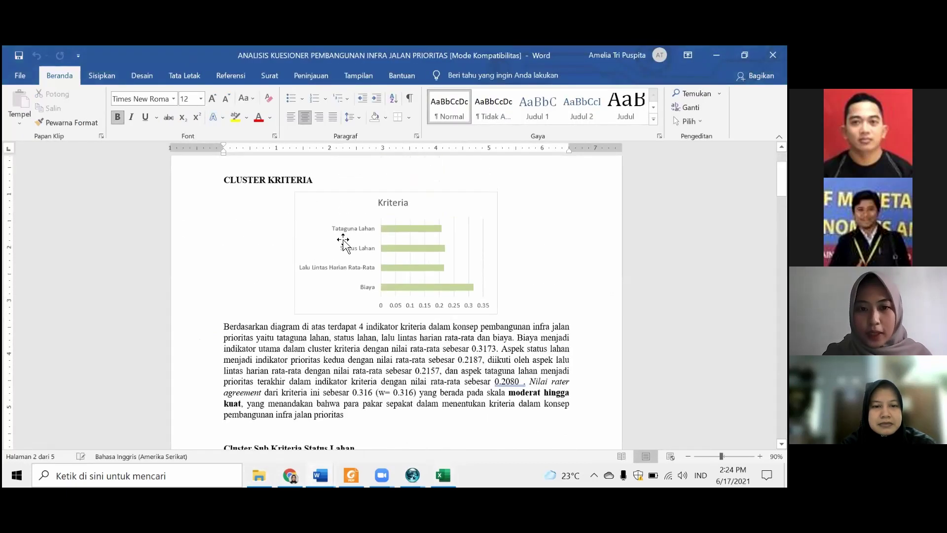
pyautogui.click(321, 213)
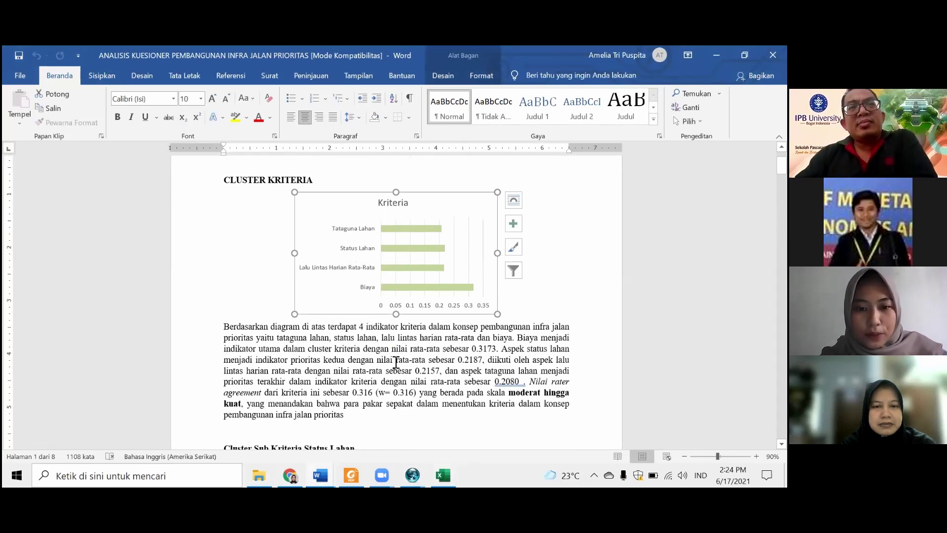
pyautogui.scroll(1, 424, 379)
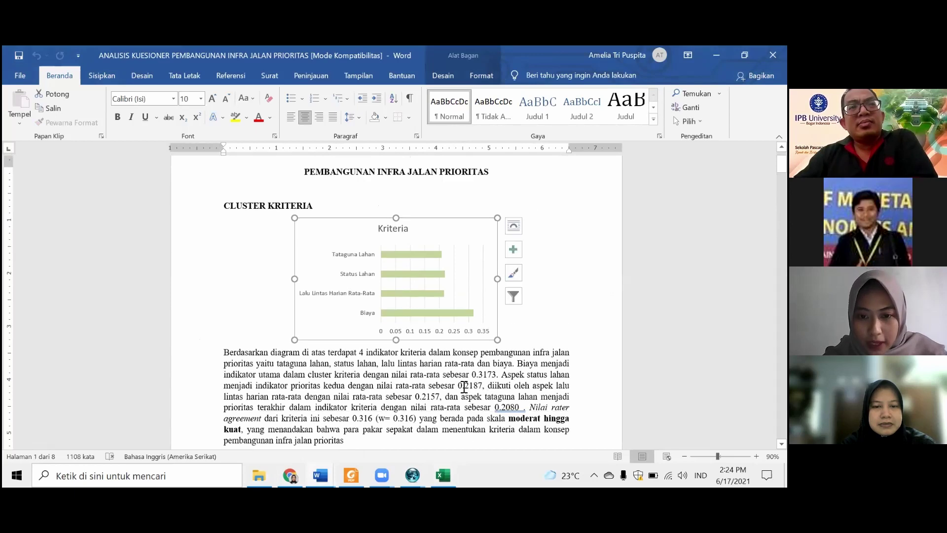
pyautogui.doubleClick(464, 387)
pyautogui.moveTo(440, 396); pyautogui.dragTo(416, 396)
pyautogui.scroll(-1, 482, 325)
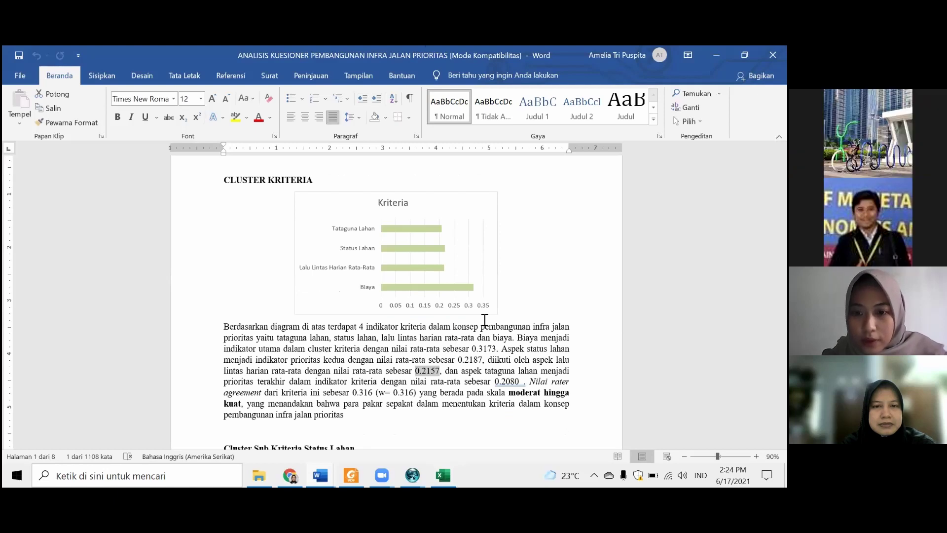
pyautogui.scroll(-1, 507, 361)
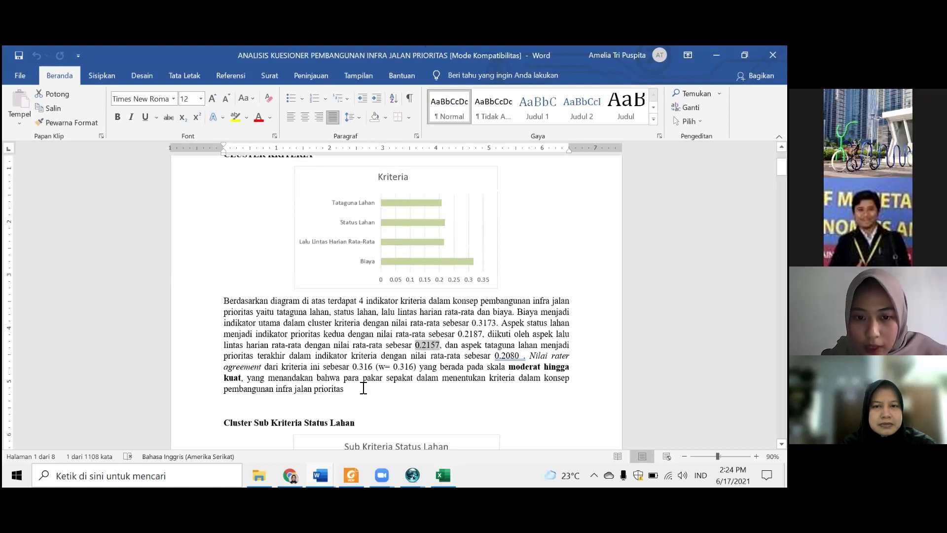
pyautogui.moveTo(342, 388); pyautogui.dragTo(534, 357)
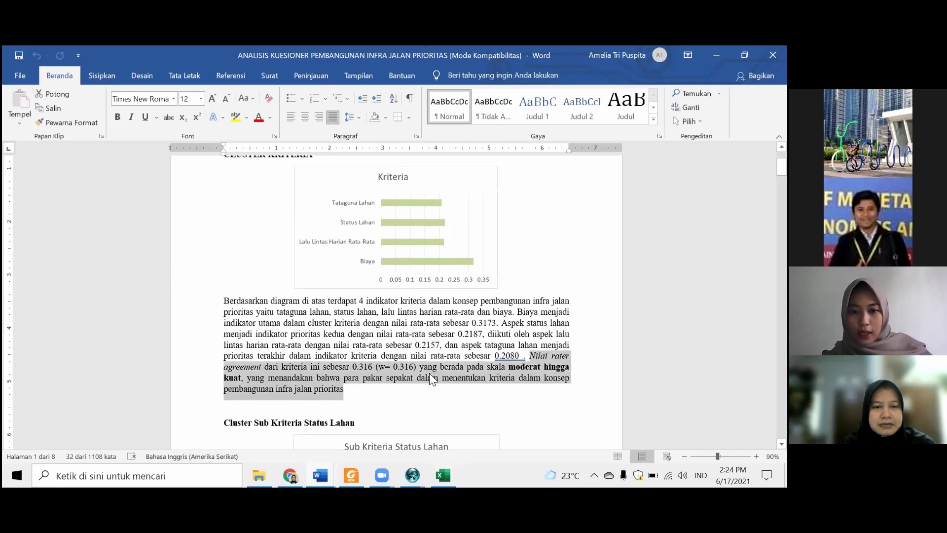
# - Highlight the Cluster Kriteria passage from "Biaya menjadi indikator utama" through "0.2080" in light grey
pyautogui.moveTo(528, 357); pyautogui.dragTo(517, 313)
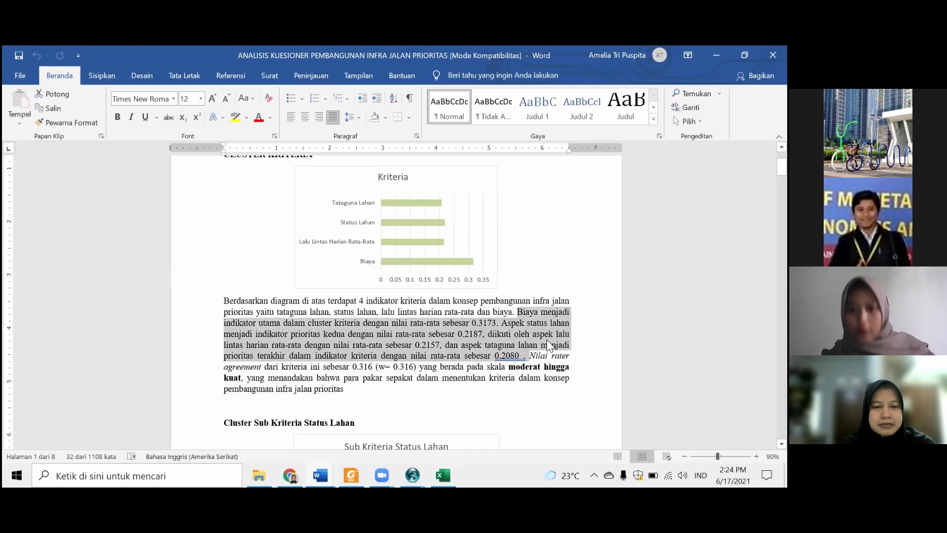
pyautogui.click(246, 117)
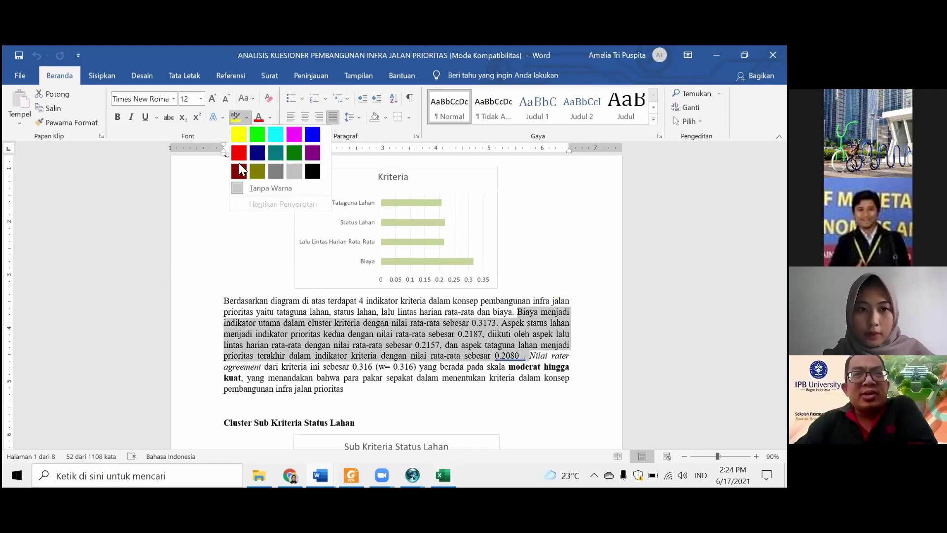
pyautogui.click(294, 171)
pyautogui.click(420, 407)
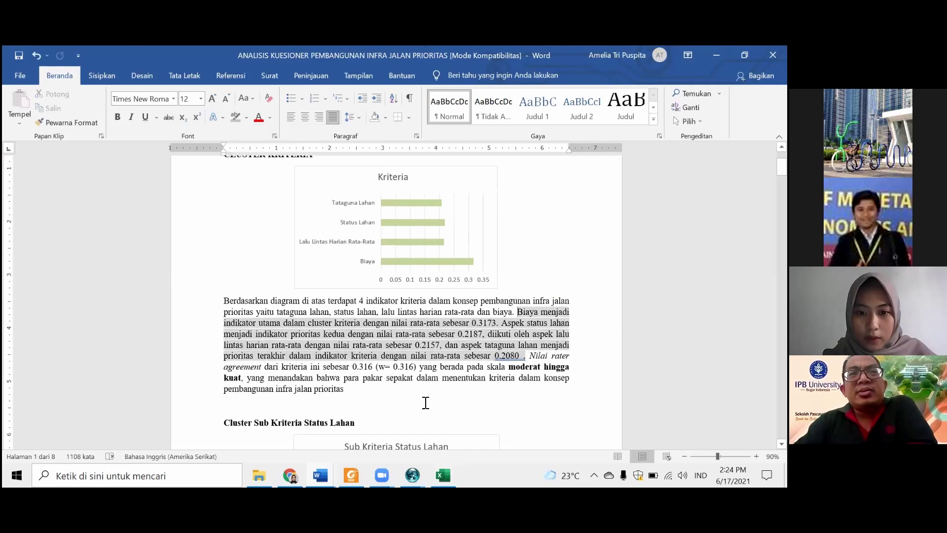